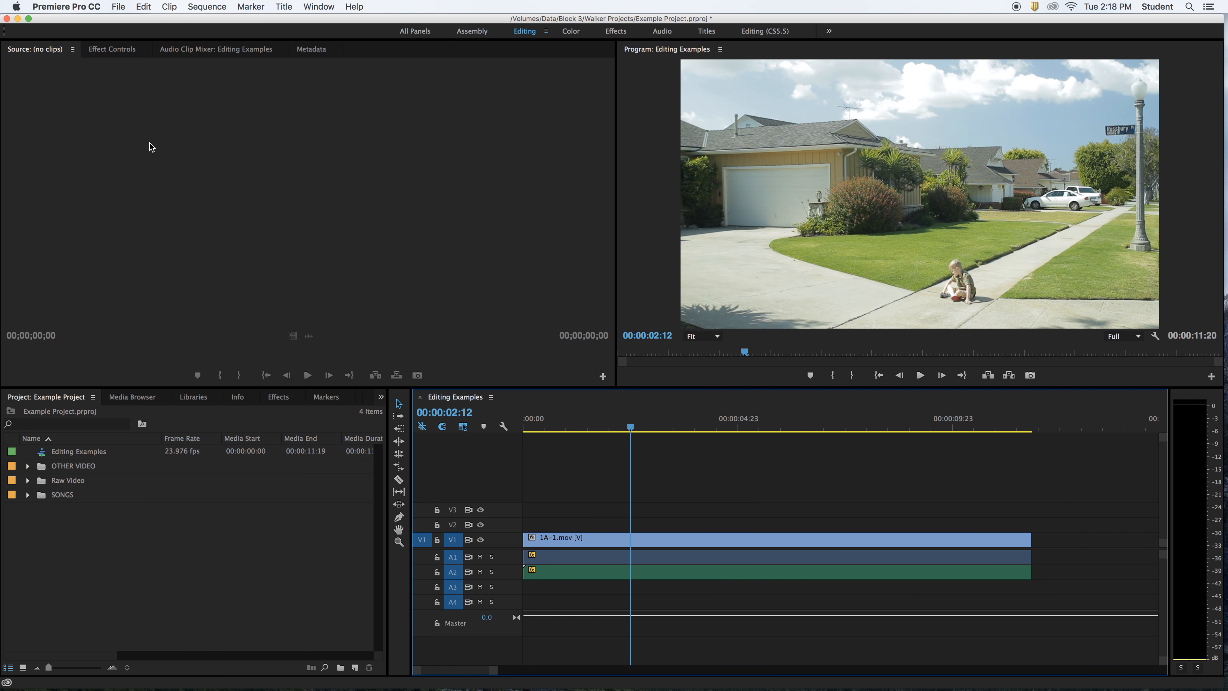
- Create a new title, renaming the default 'Title 08' to 'THE CREEPY CAR', and open the Titler
left_click(119, 6)
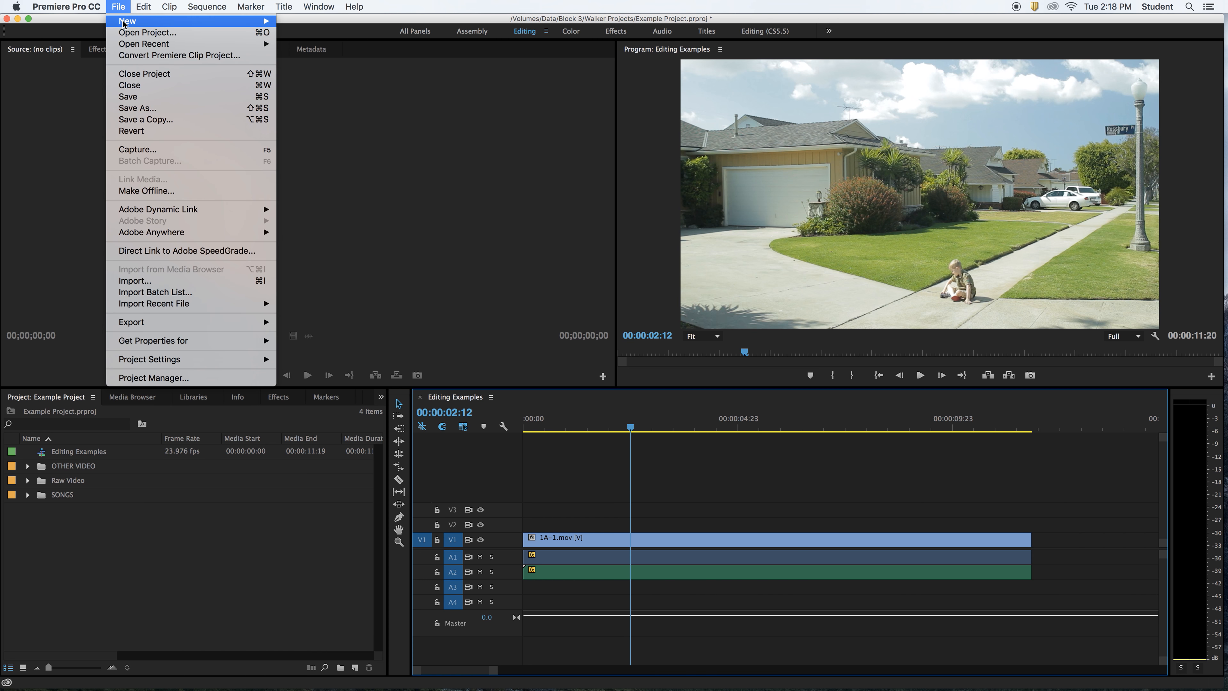
mouse_move(184, 25)
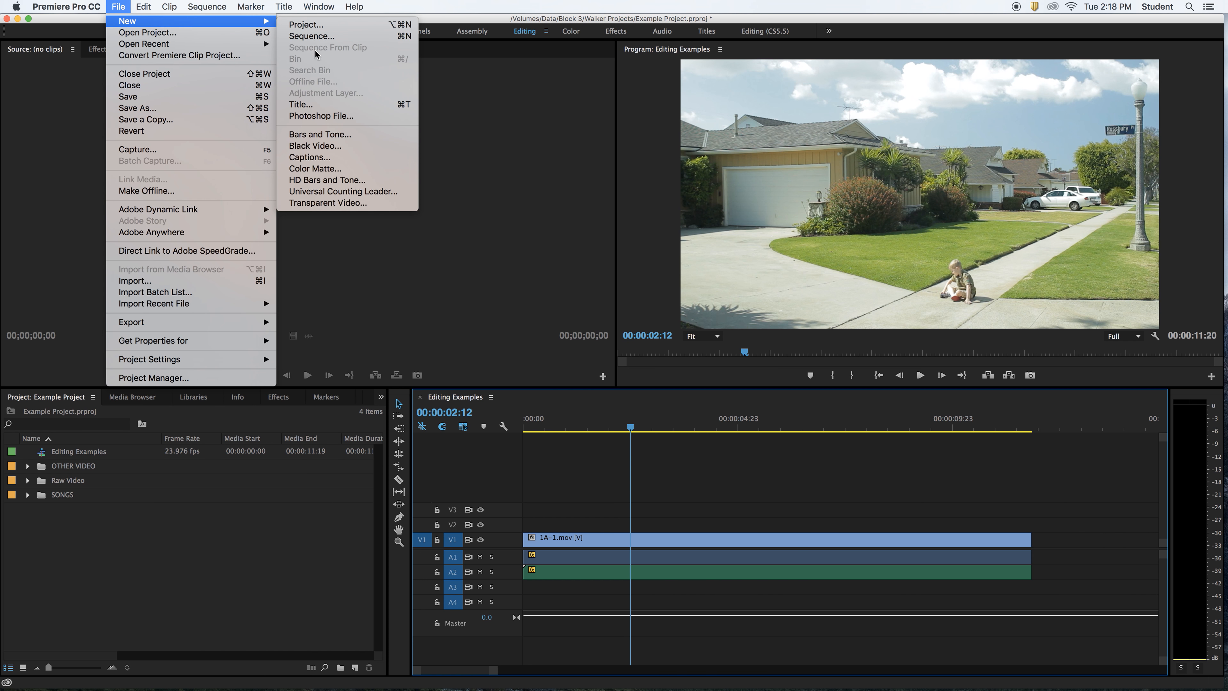
left_click(324, 105)
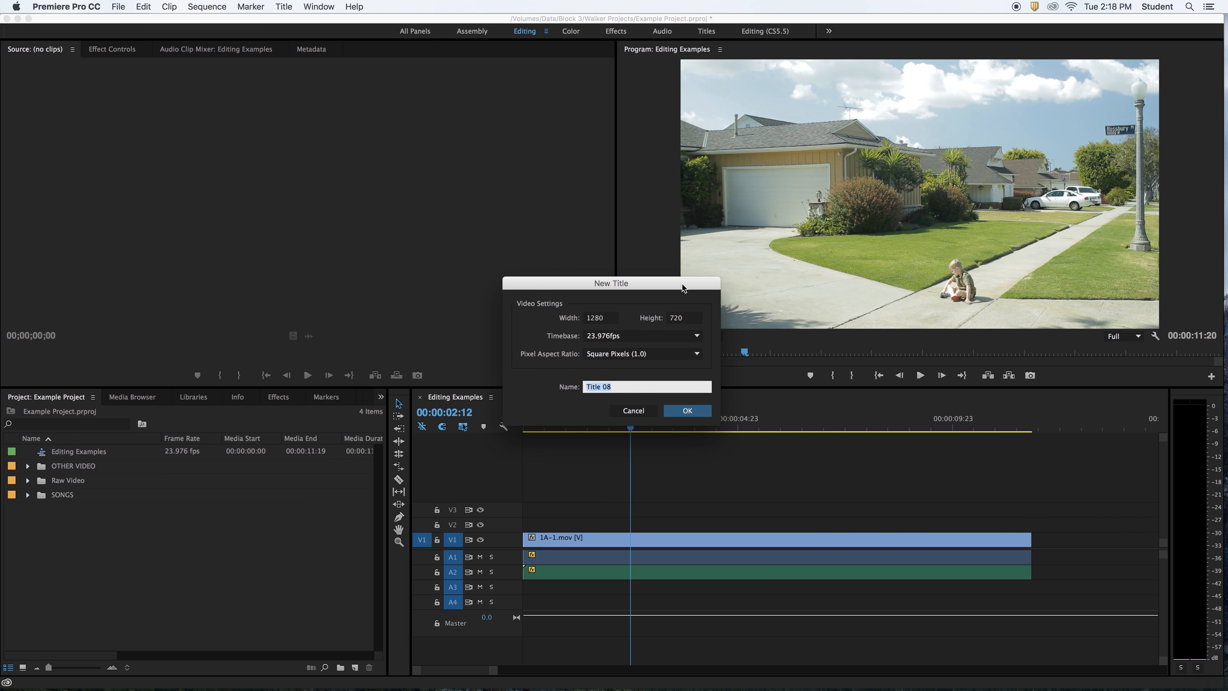
left_click_drag(682, 288, 469, 143)
left_click(404, 240)
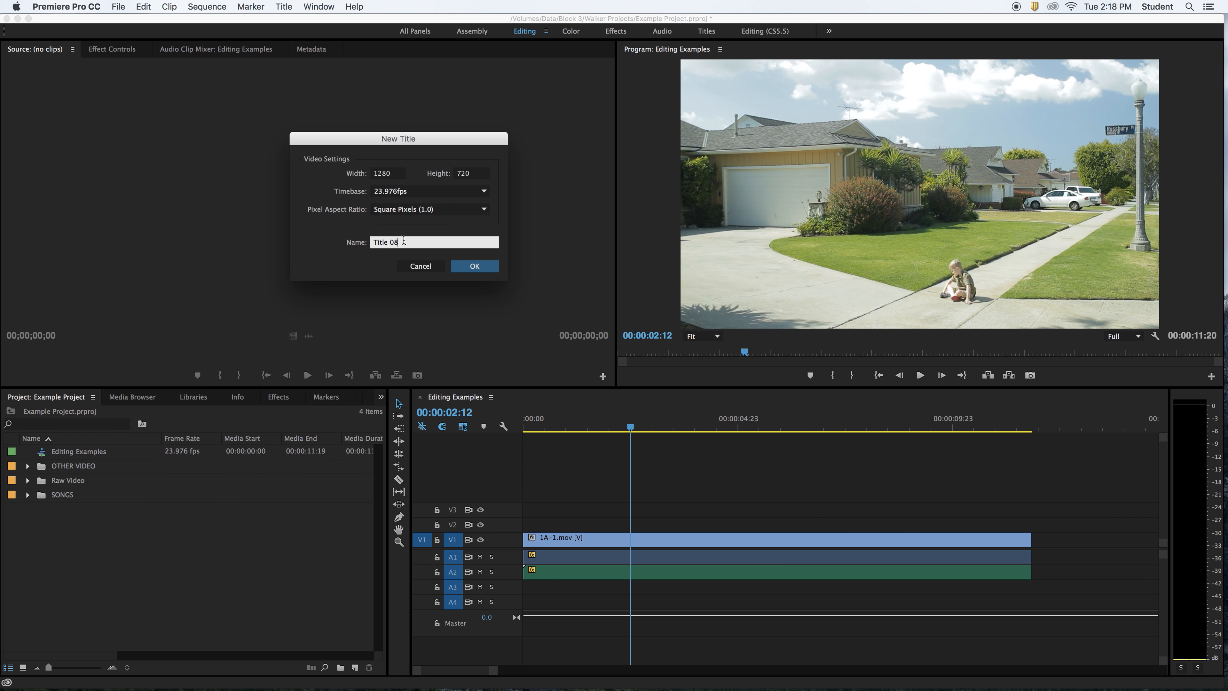
left_click_drag(404, 240, 357, 244)
type("THE CREEP")
key("Return")
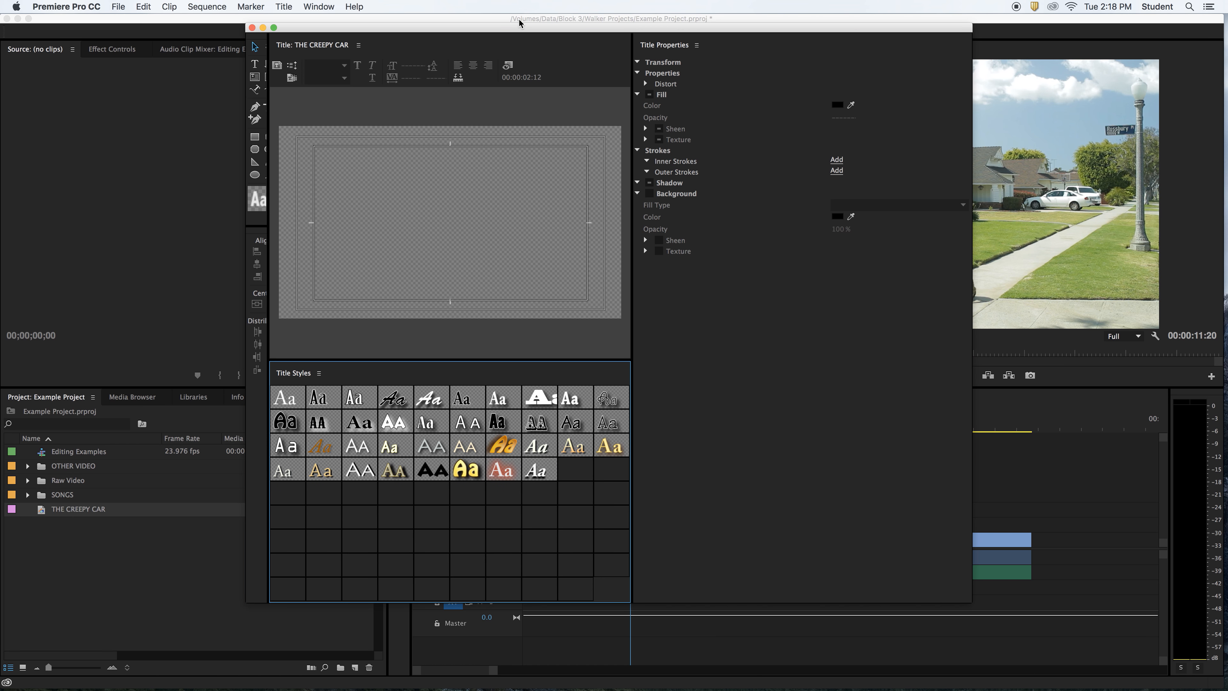
- Bring the Titler window forward and choose the Type Tool for adding text
mouse_move(520, 22)
left_mouse_down()
mouse_move(488, 25)
mouse_move(531, 22)
left_mouse_up()
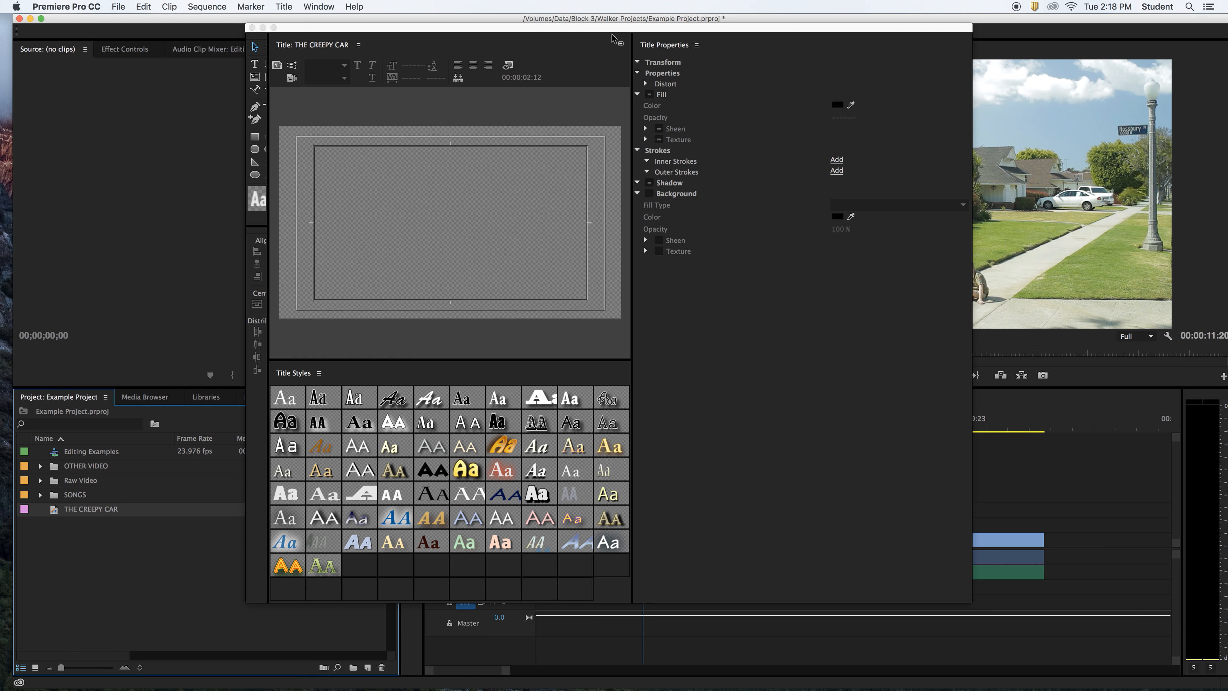
mouse_move(613, 39)
left_mouse_down()
mouse_move(658, 70)
mouse_move(632, 39)
left_mouse_up()
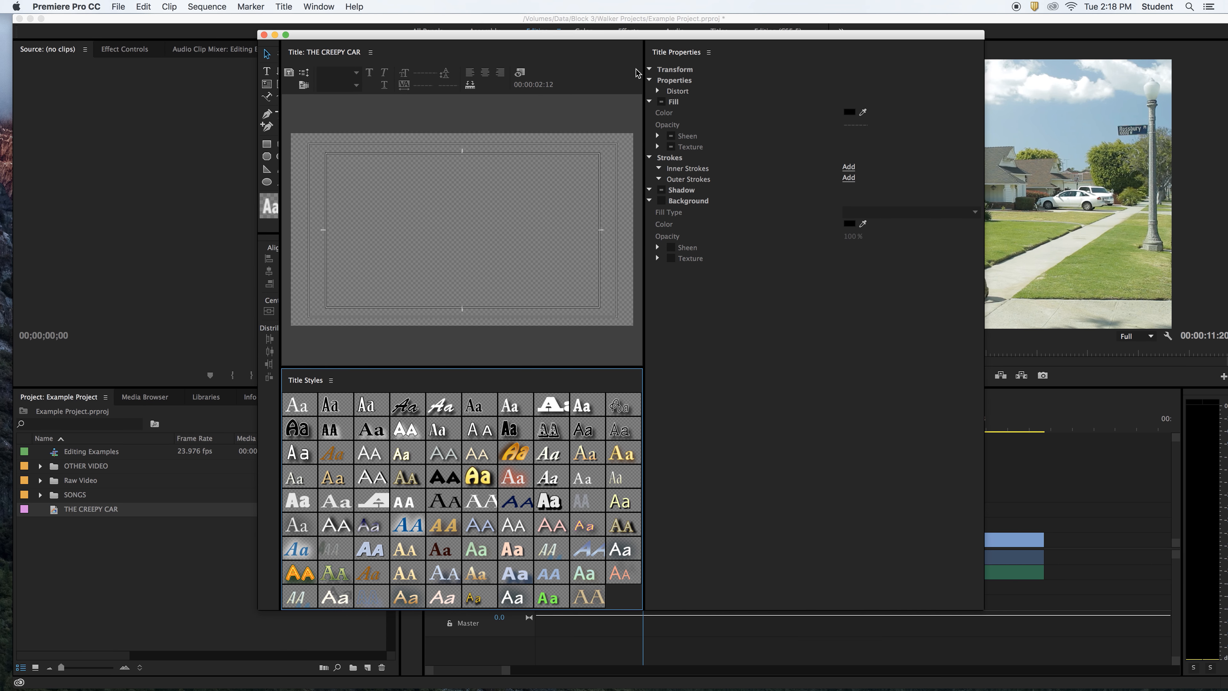
left_click(267, 55)
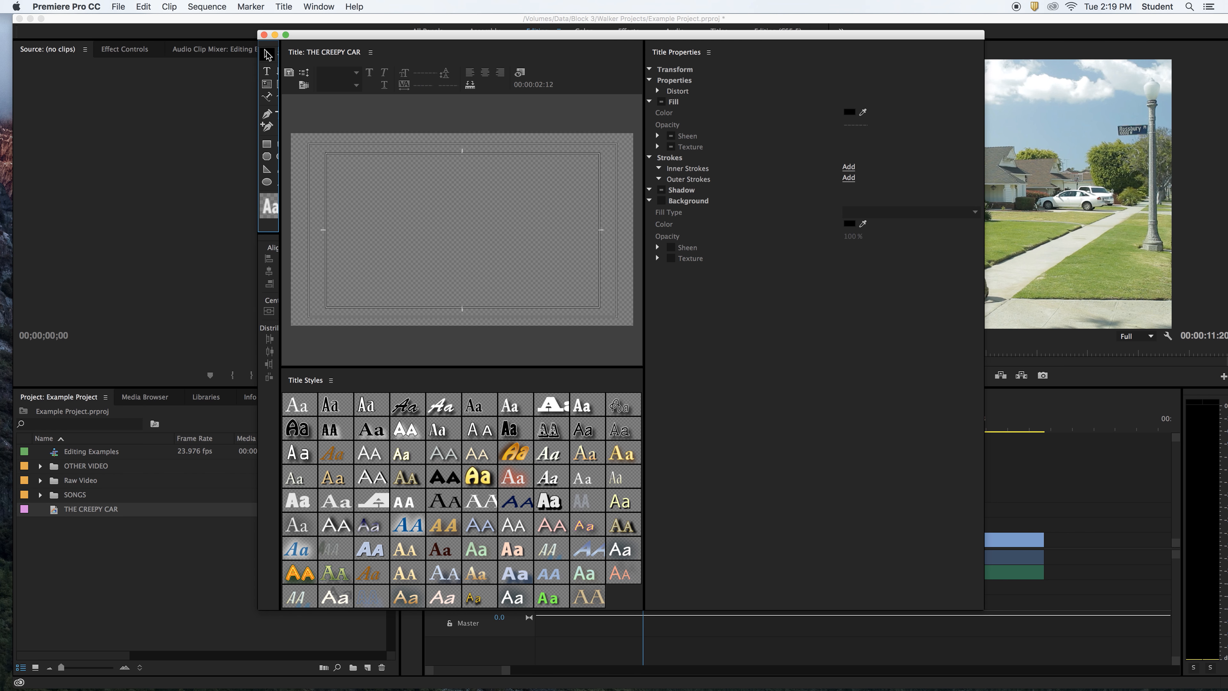
left_click(268, 73)
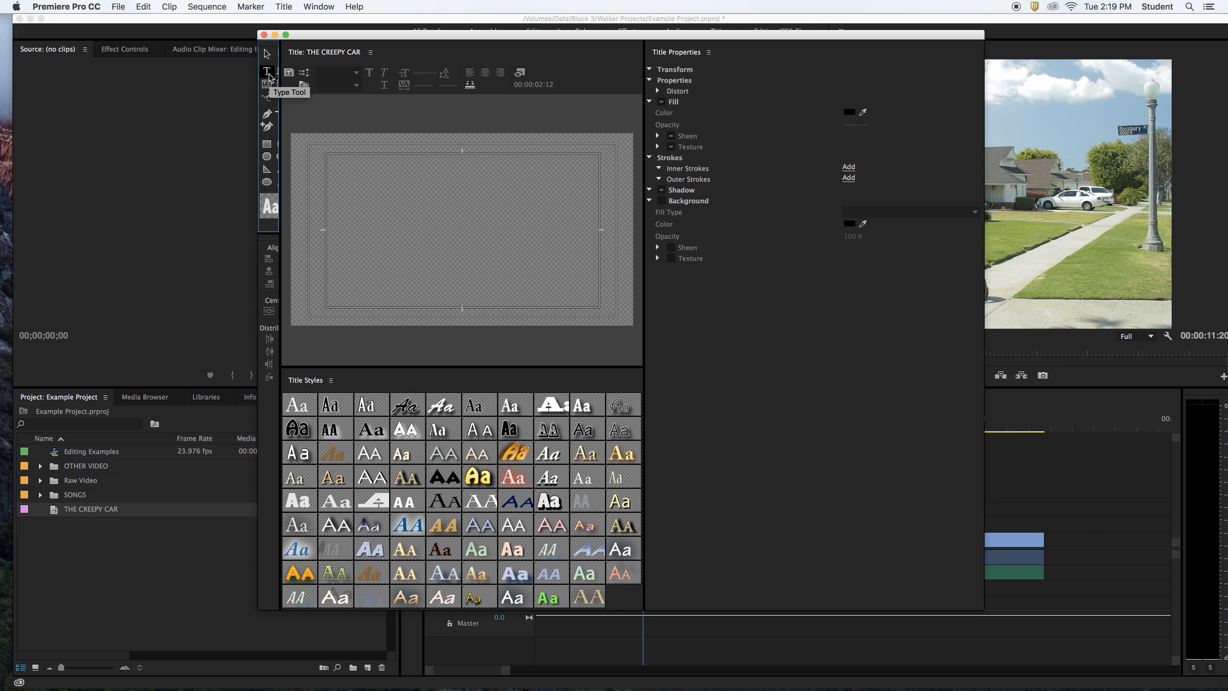
- Type 'THE CREEPY LITTLE CAR' on the title canvas and move it near the frame top
left_click(361, 207)
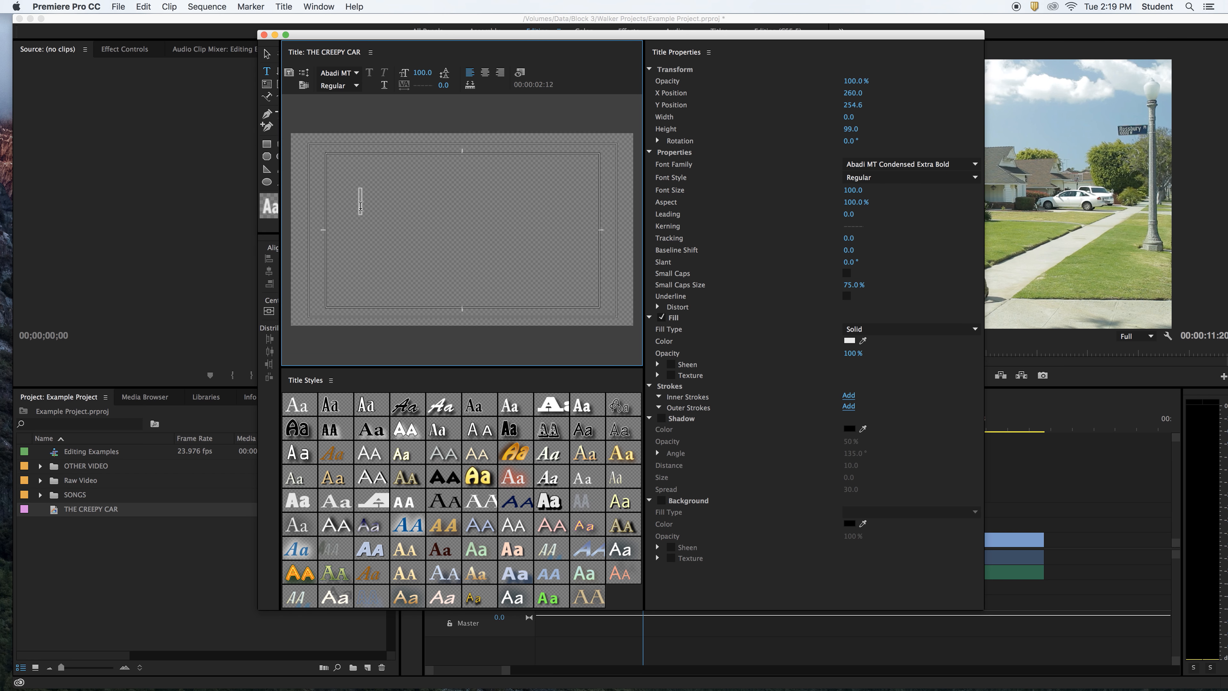
type("THE CREEPY")
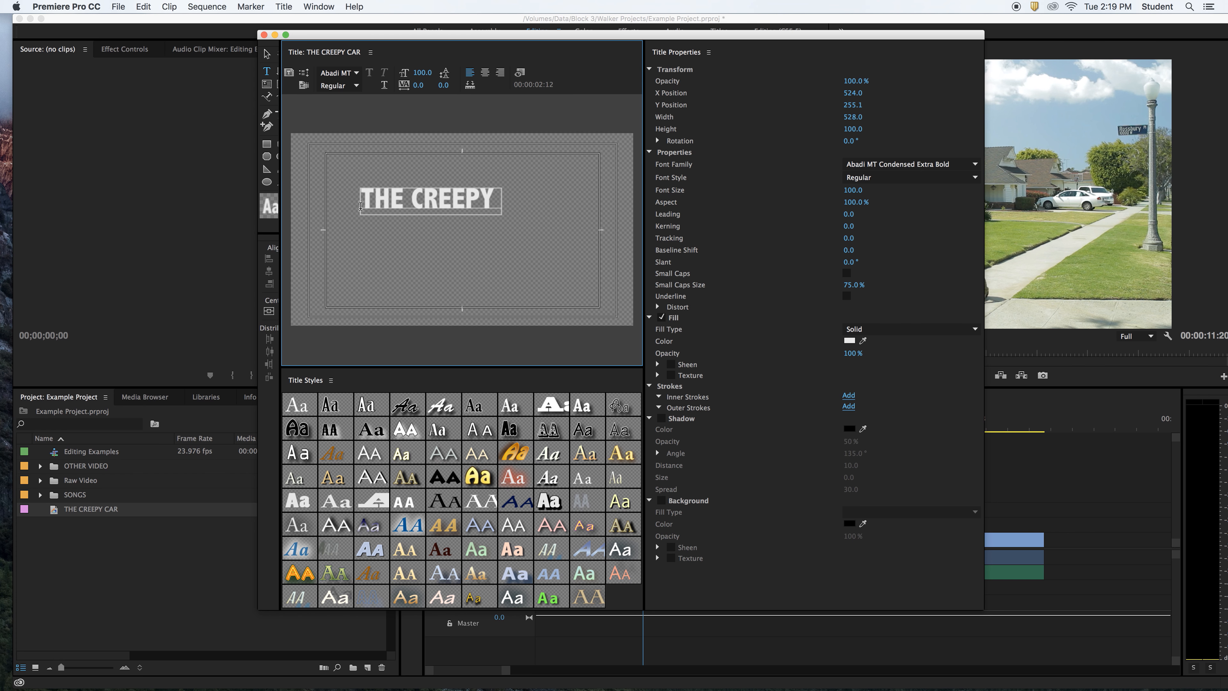
type(" LITTLE CAR")
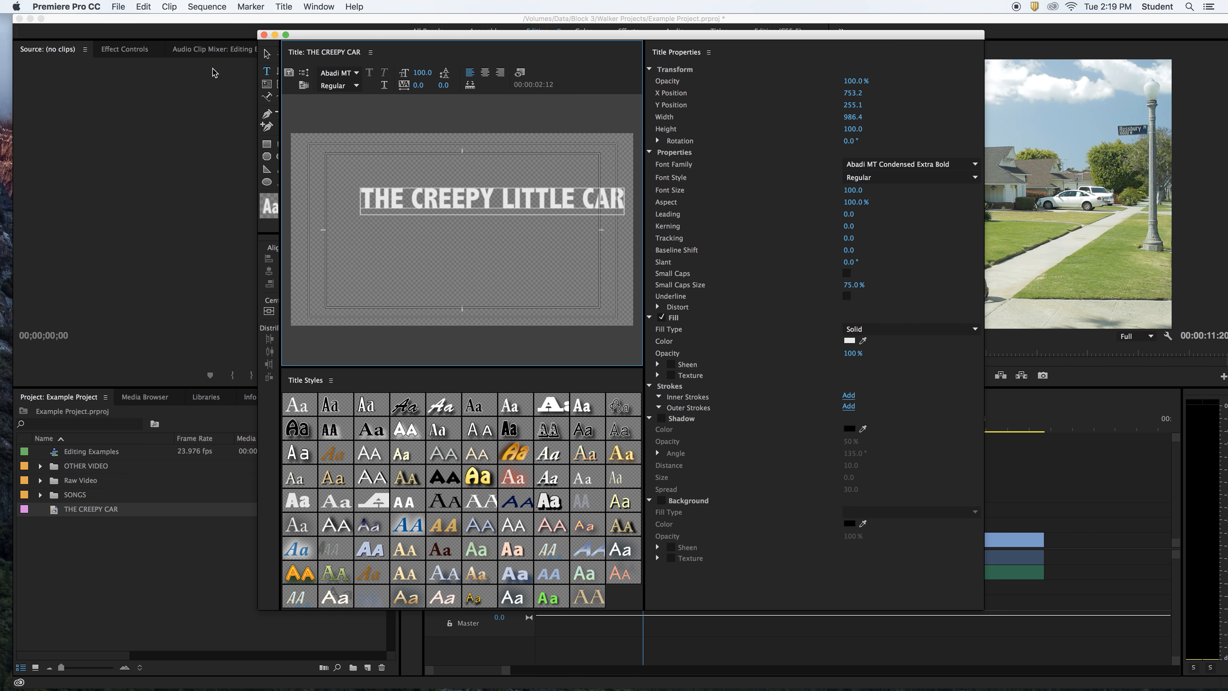
left_click(464, 194)
left_click(424, 227)
left_click(365, 243)
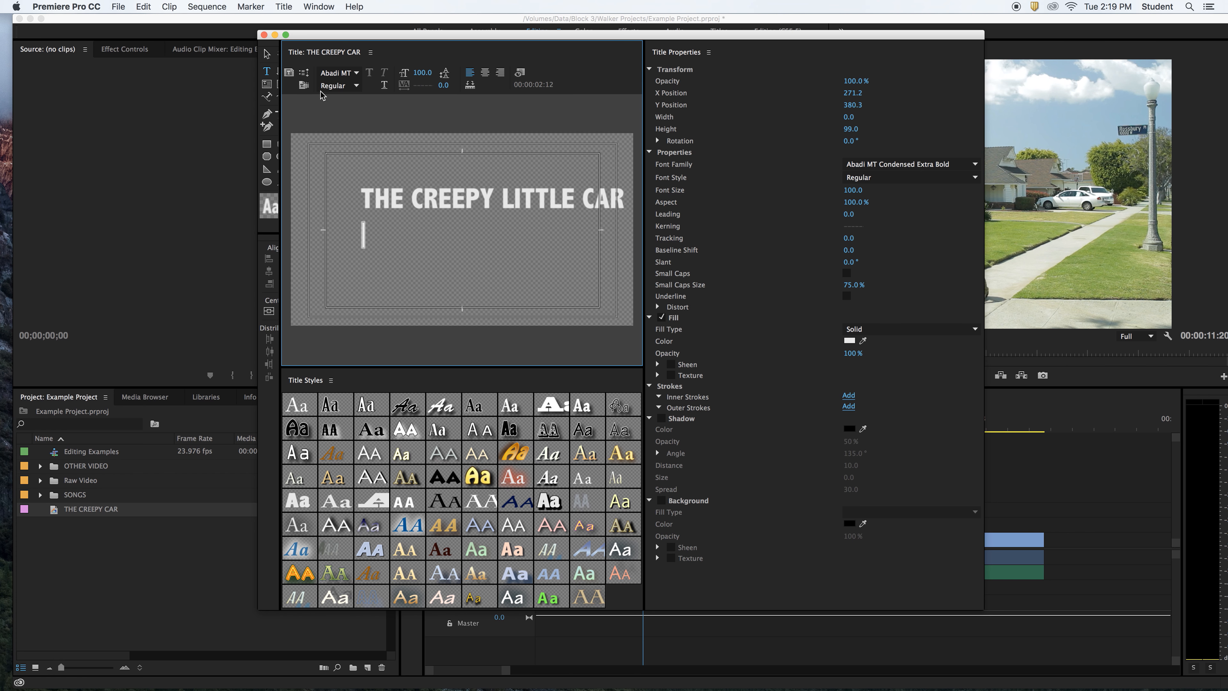
left_click(267, 56)
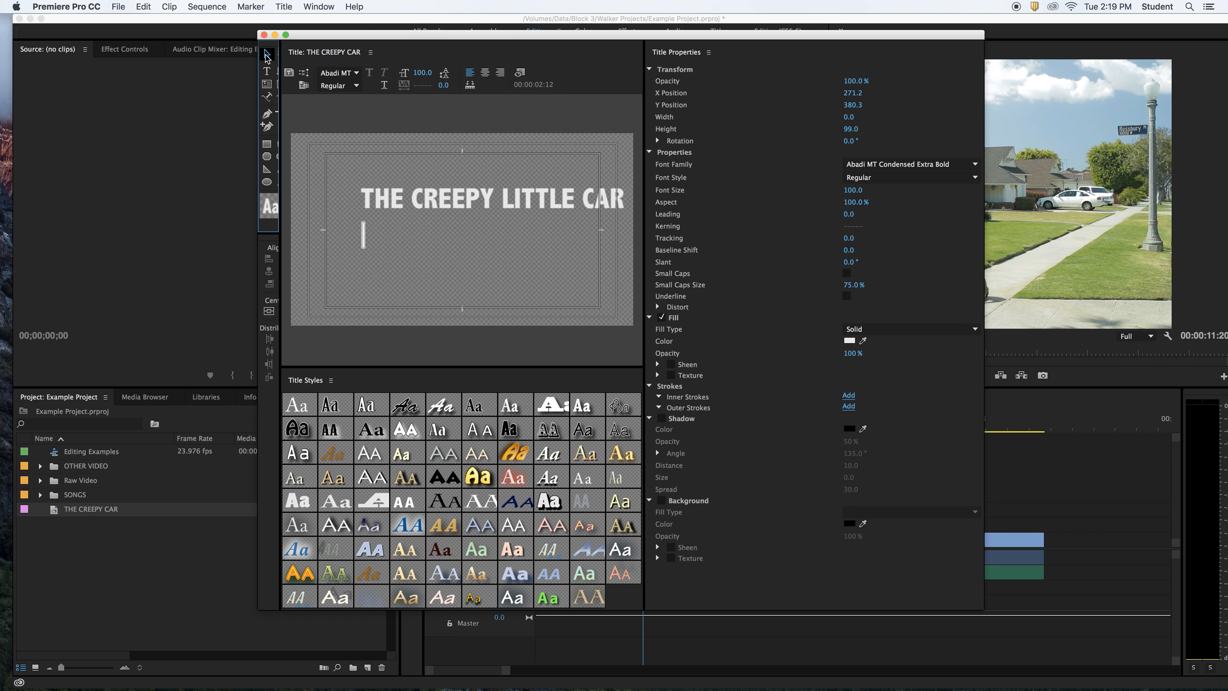
left_click(506, 200)
left_click_drag(505, 196, 485, 214)
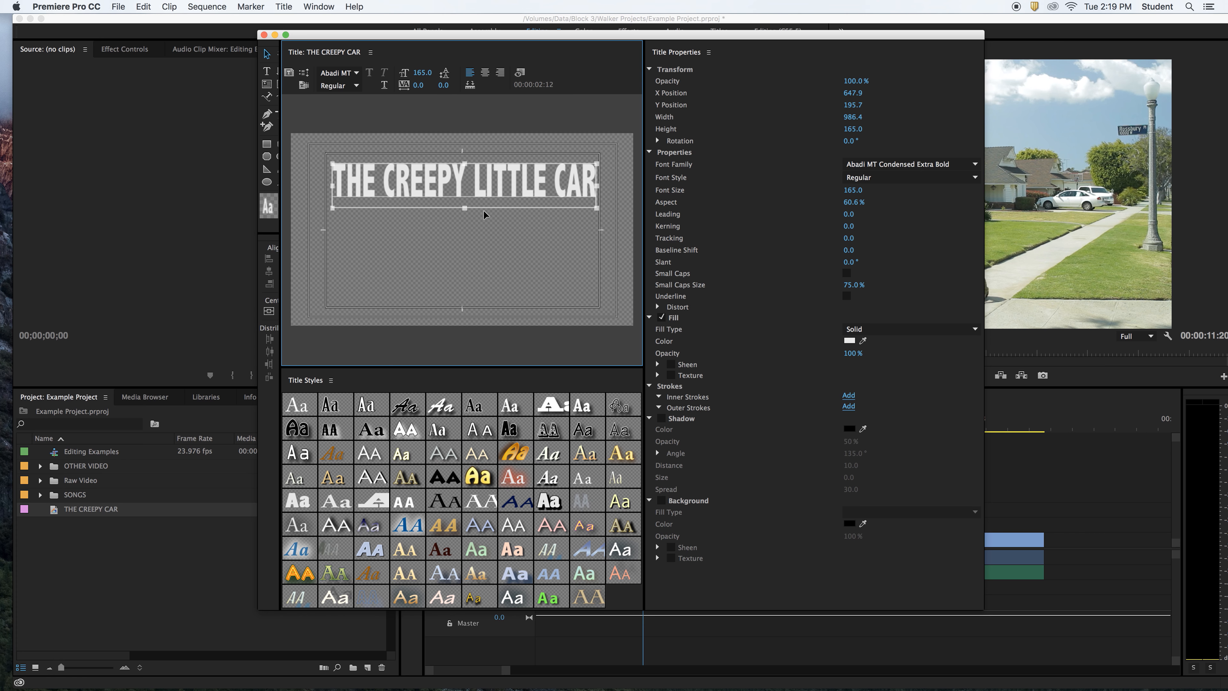
- Undo the enlarged and stretched text tries, restoring size 100 at 100% aspect
key("super+z")
left_click_drag(332, 190, 291, 211)
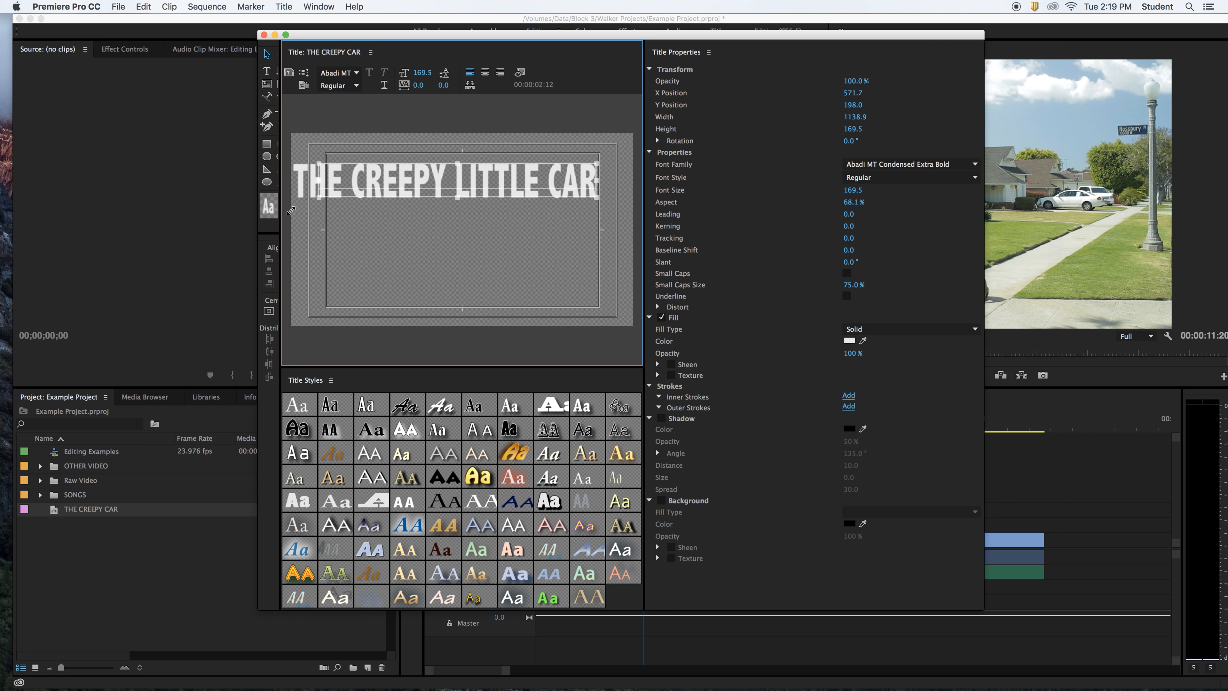
key("super+z")
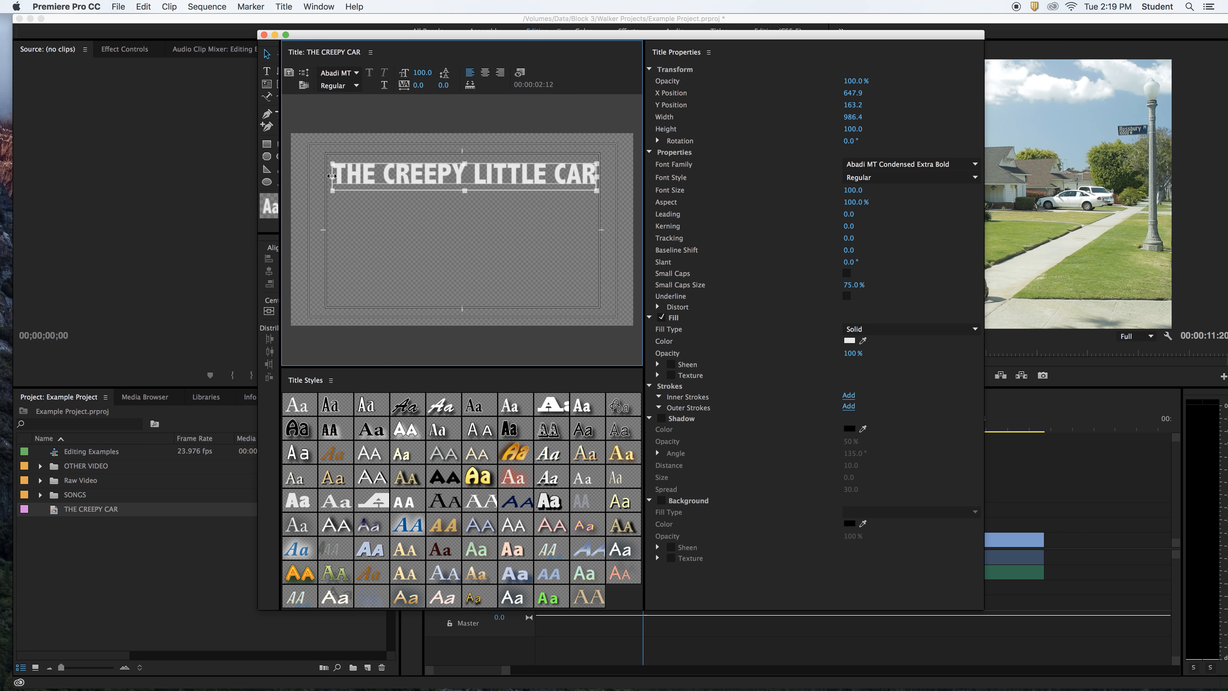
left_click_drag(332, 176, 465, 187)
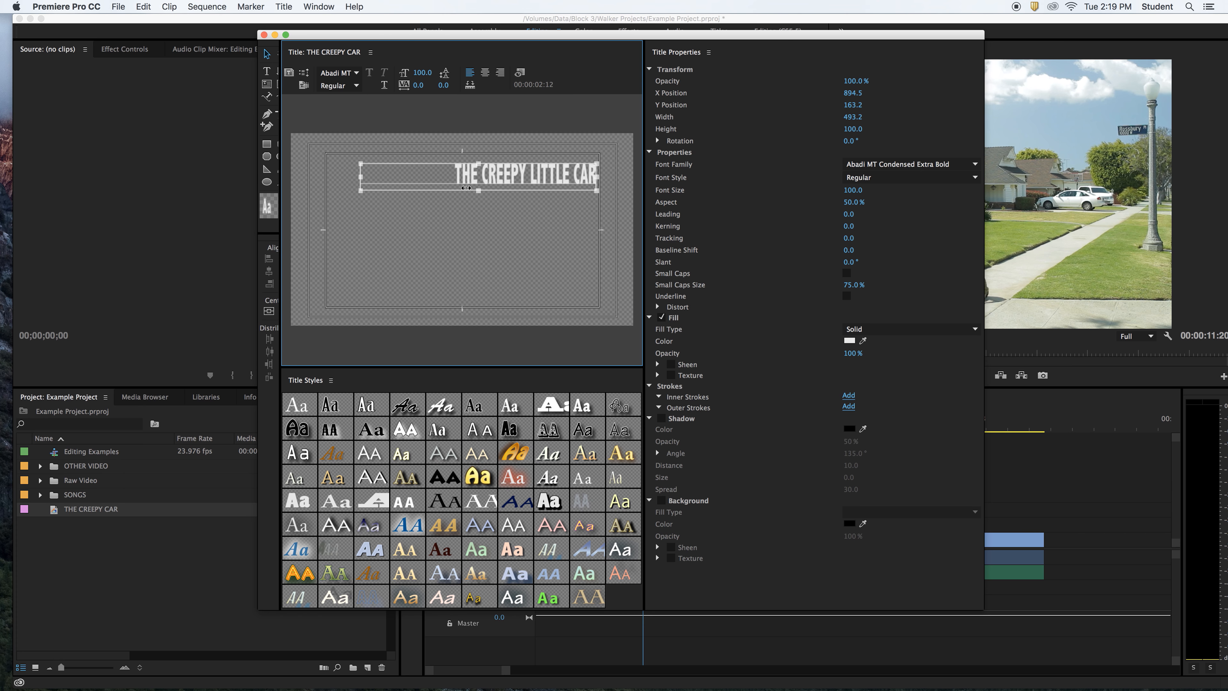
key("super+z")
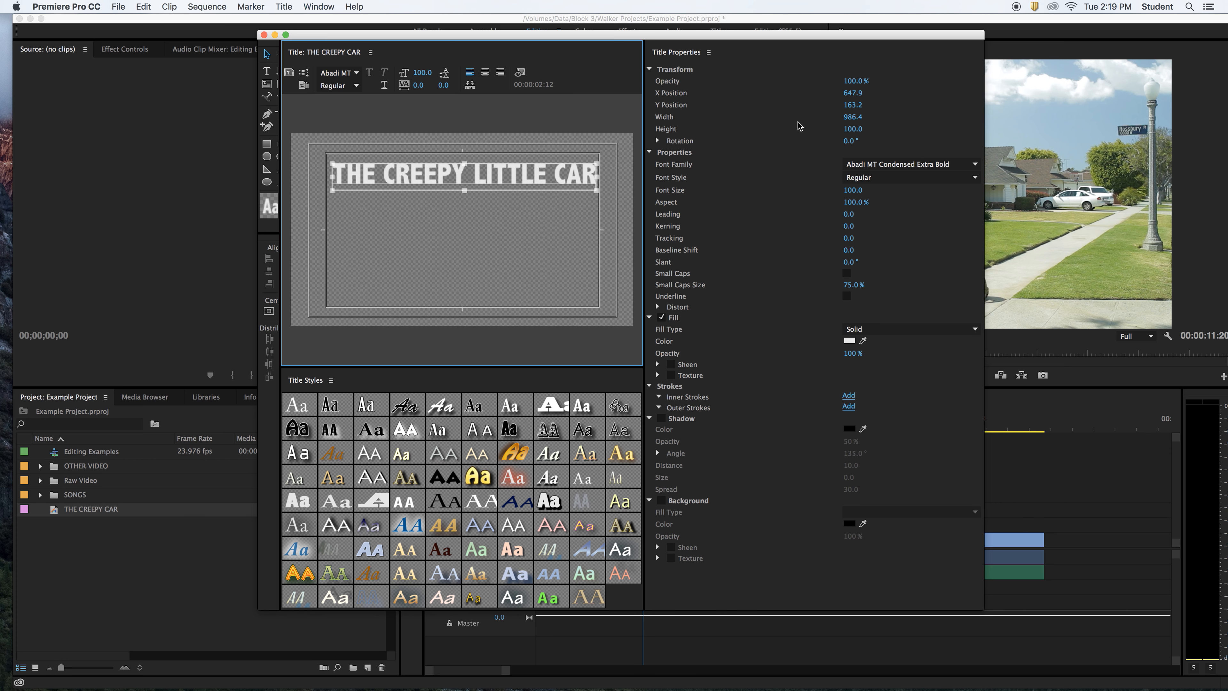
left_click(649, 69)
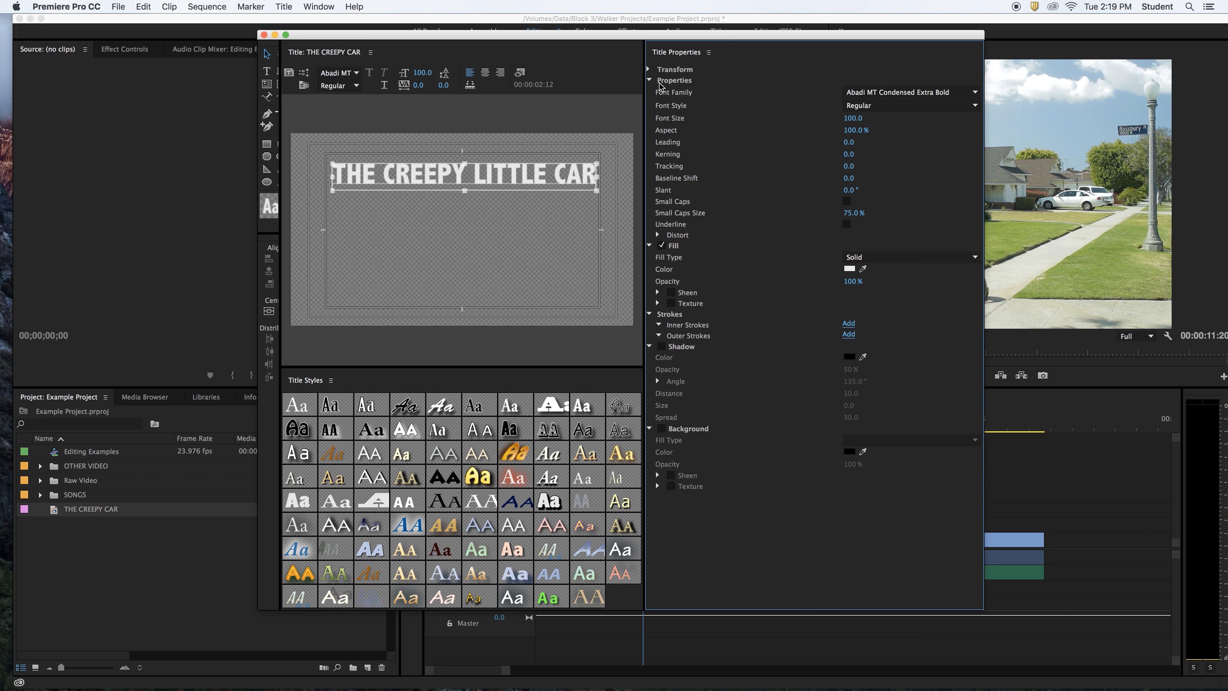
- Scrub the title text's Aspect down to 96%, keeping font size 100
left_click(649, 70)
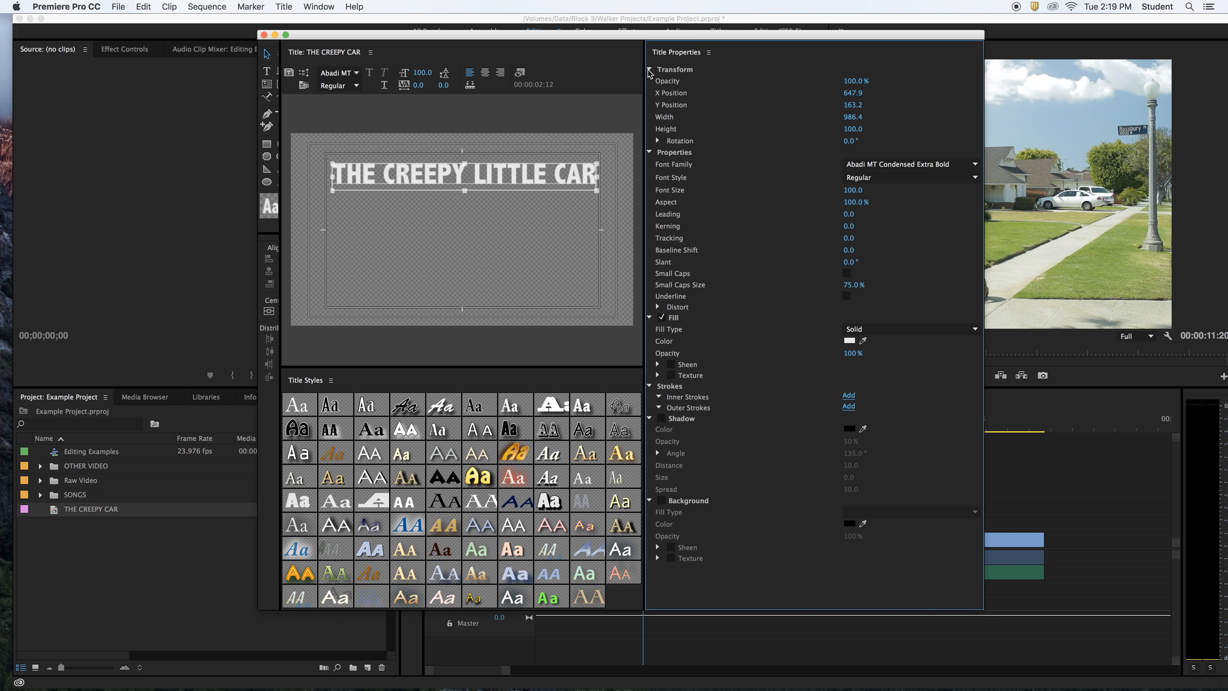
left_click(649, 70)
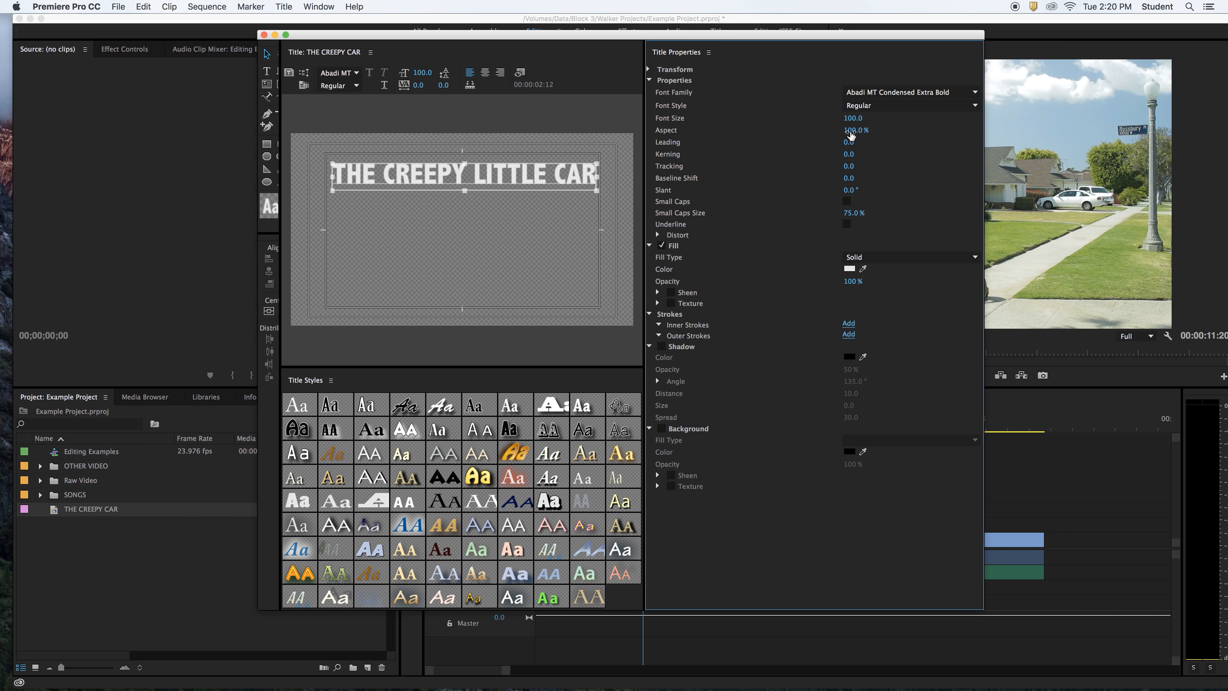
left_click_drag(851, 136, 849, 129)
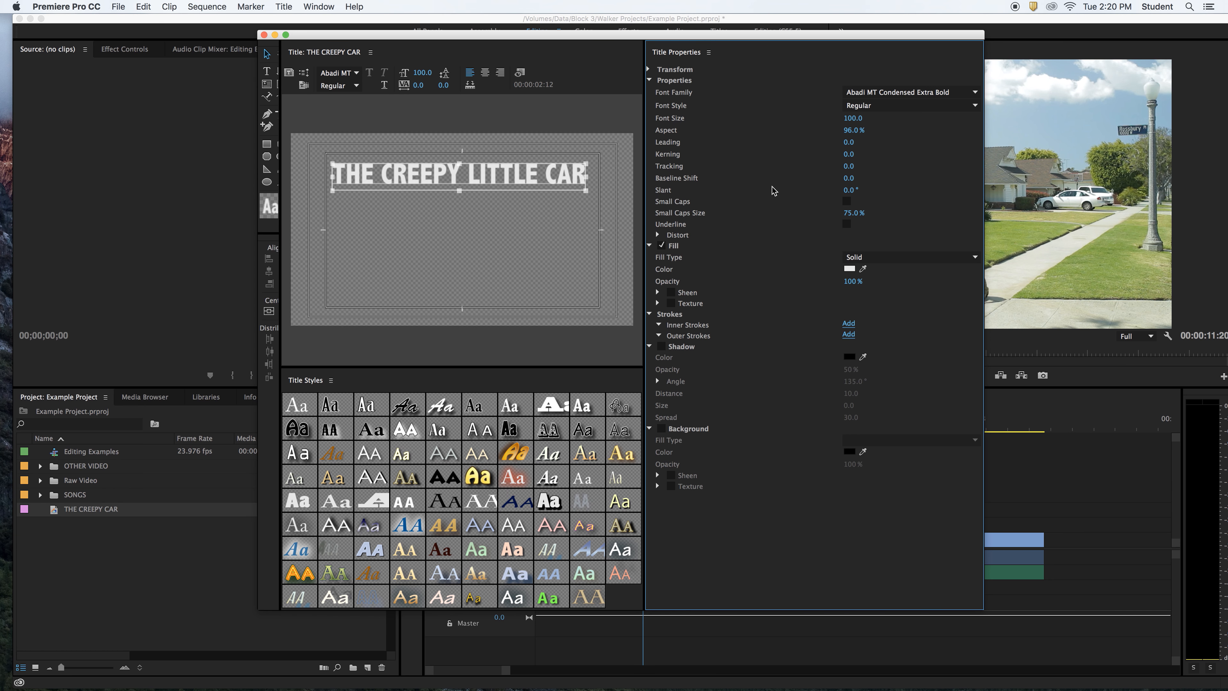
left_click(503, 181)
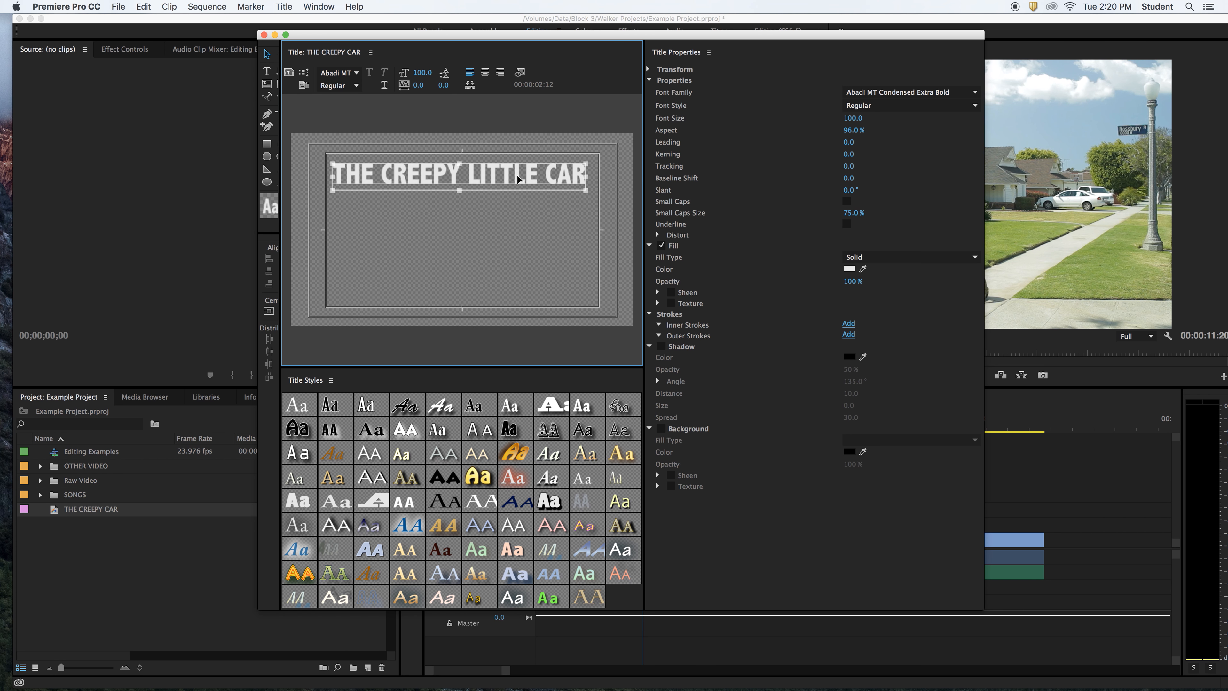
- Give the title text a solid yellow fill of FCFD08
left_click(905, 258)
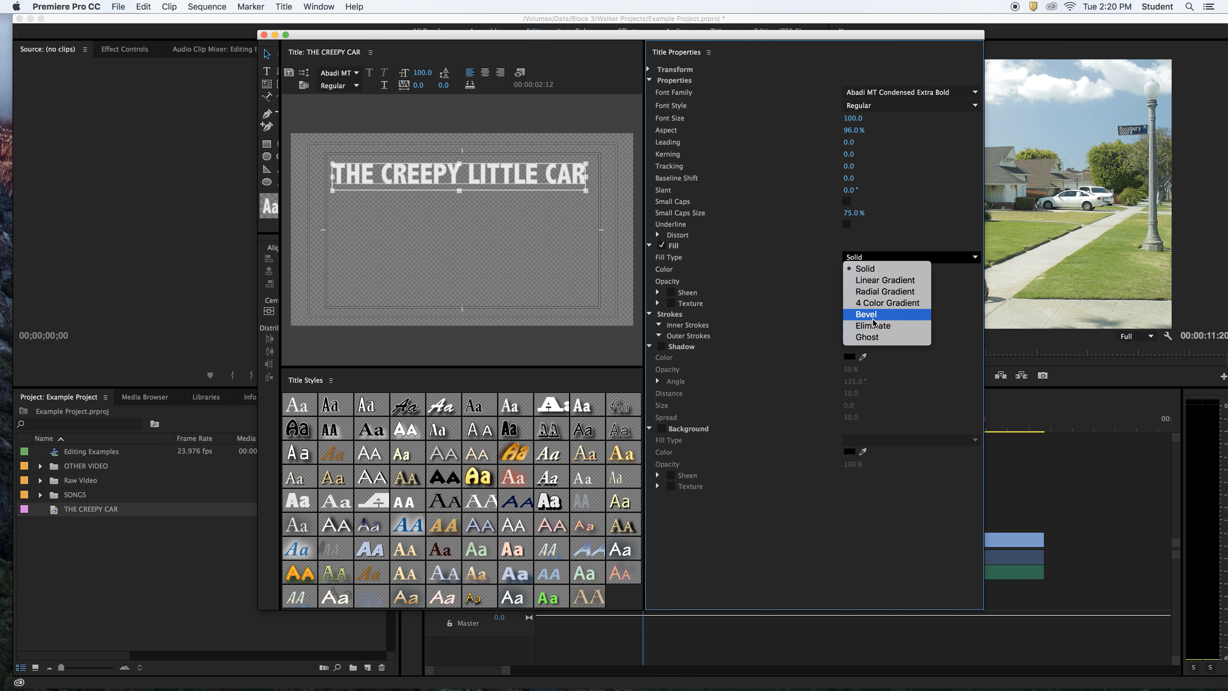
left_click(913, 234)
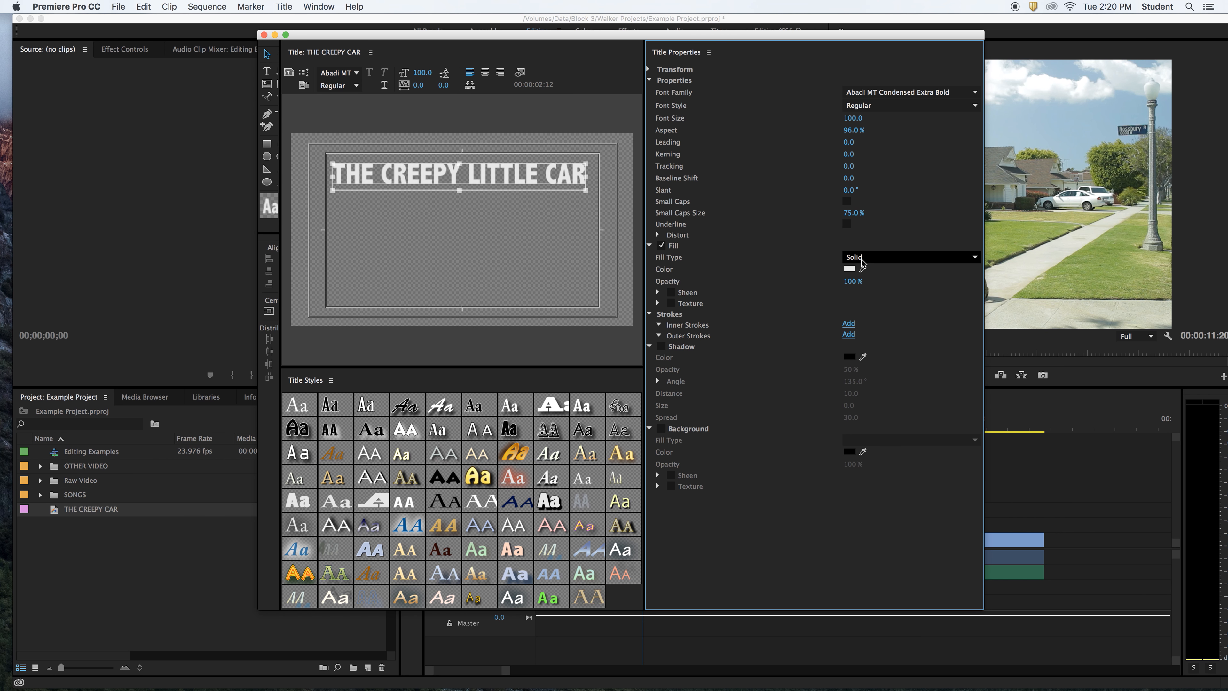
left_click(849, 270)
left_click(642, 200)
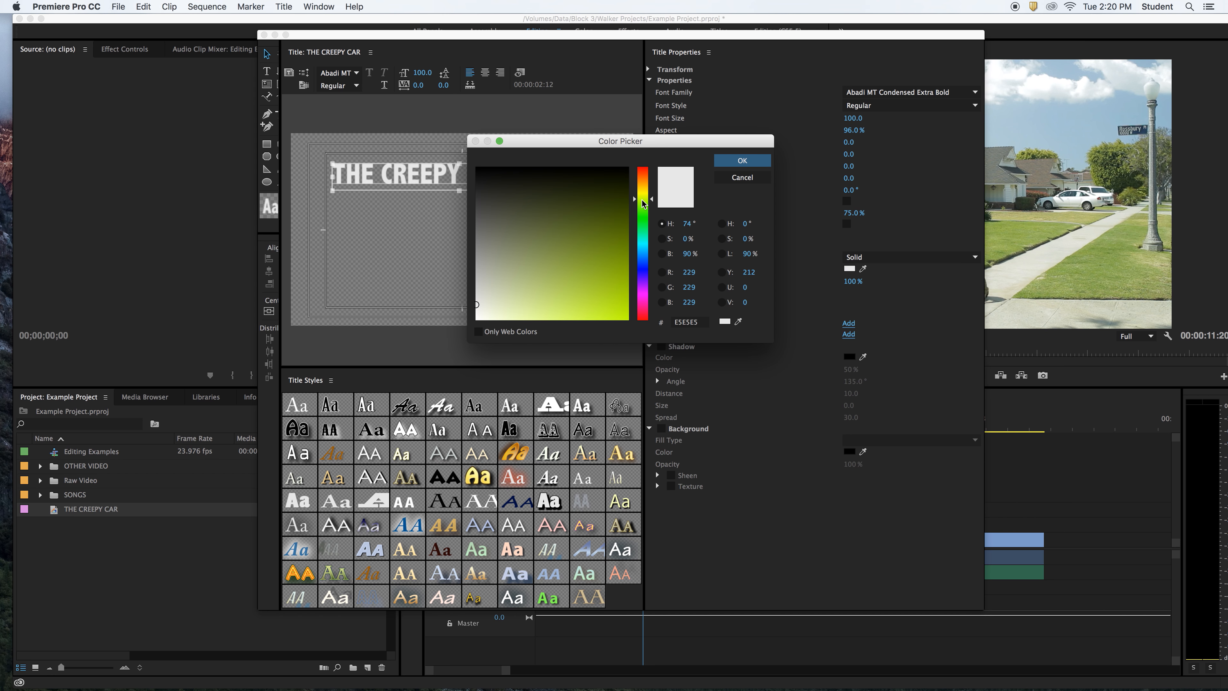
left_click(642, 192)
left_click_drag(643, 193, 643, 195)
left_click(618, 305)
left_click_drag(618, 305, 623, 318)
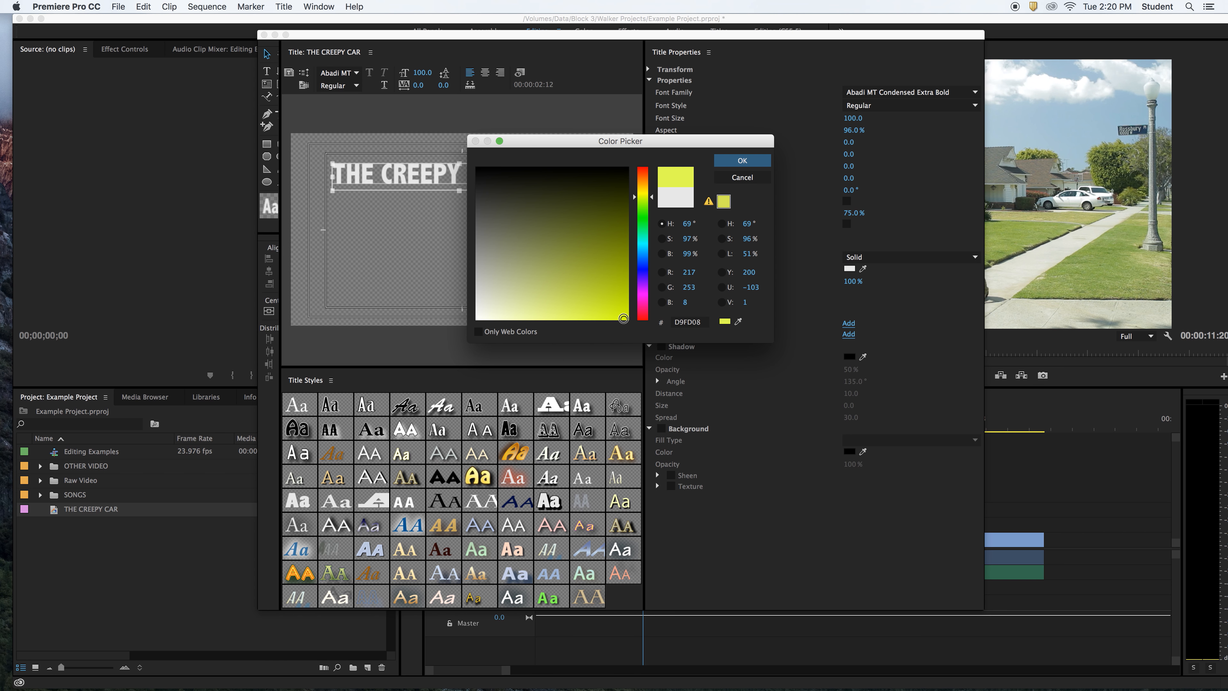
left_click(642, 196)
left_click(643, 194)
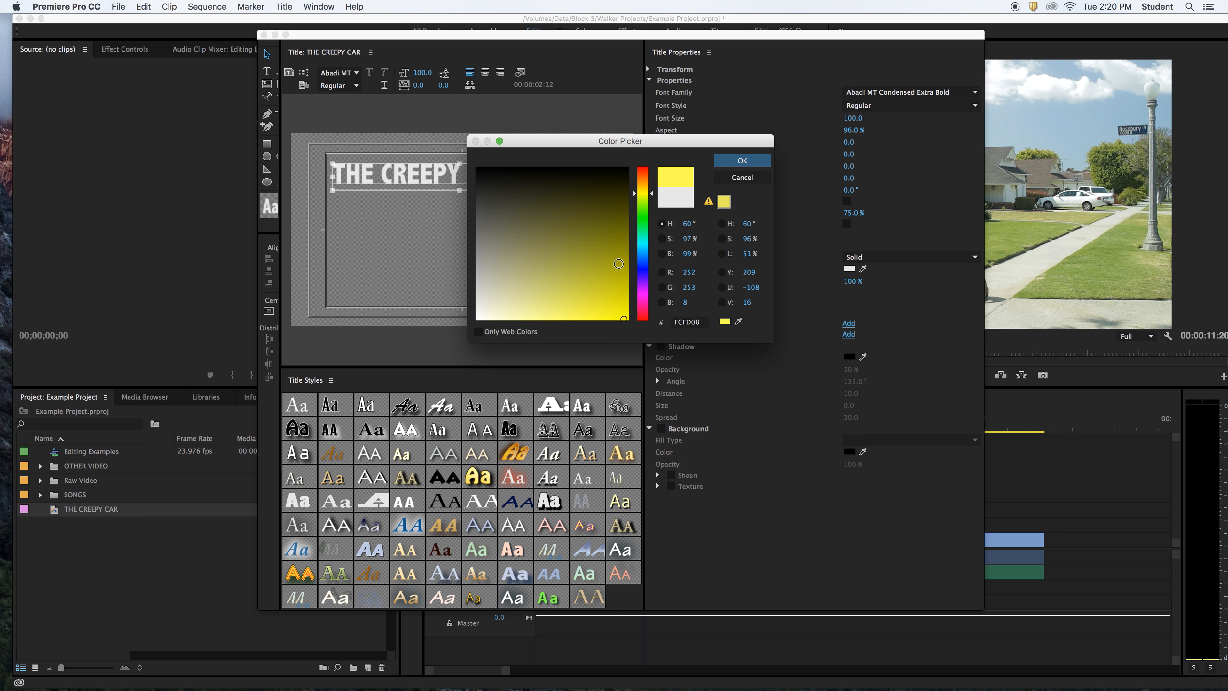
left_click(752, 164)
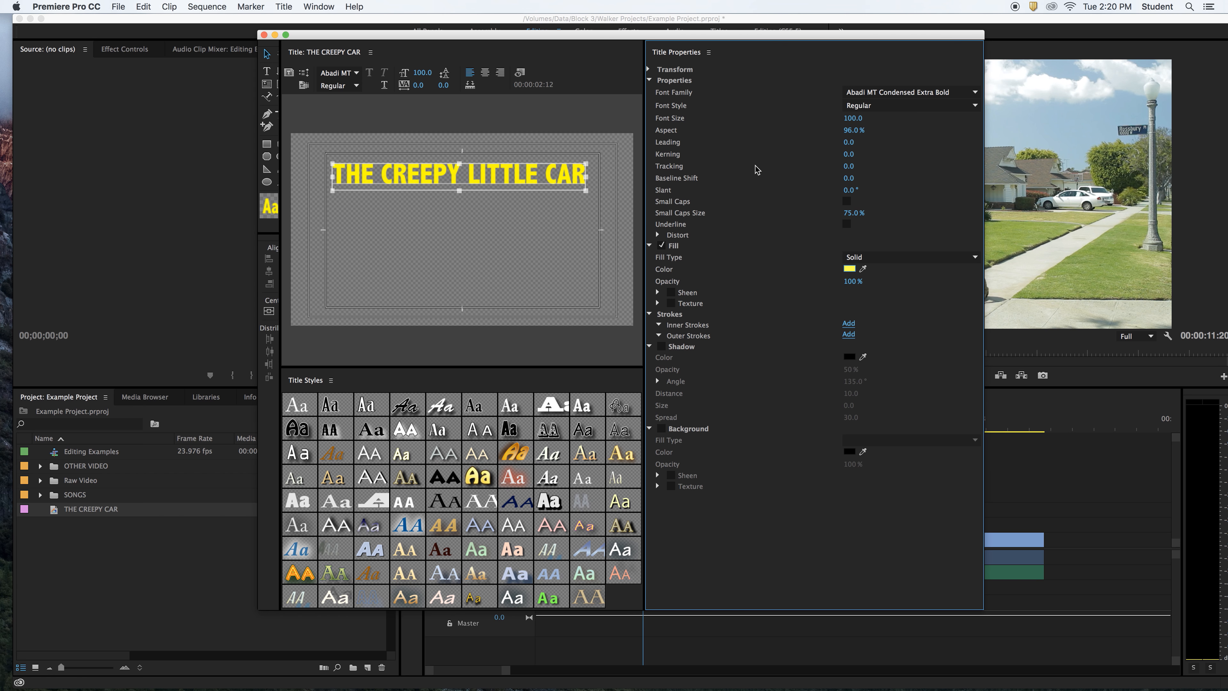
- Collapse Strokes and shift the Titler window left so Title Styles is fully visible
left_click(650, 315)
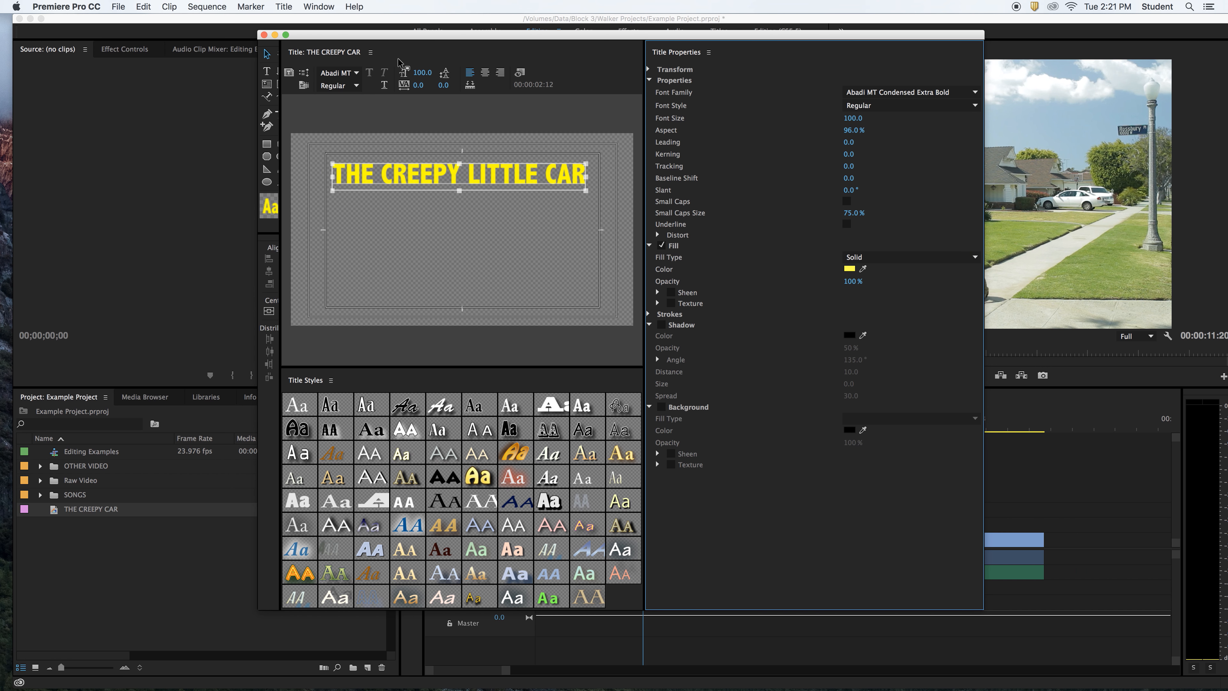
left_click_drag(364, 35, 336, 37)
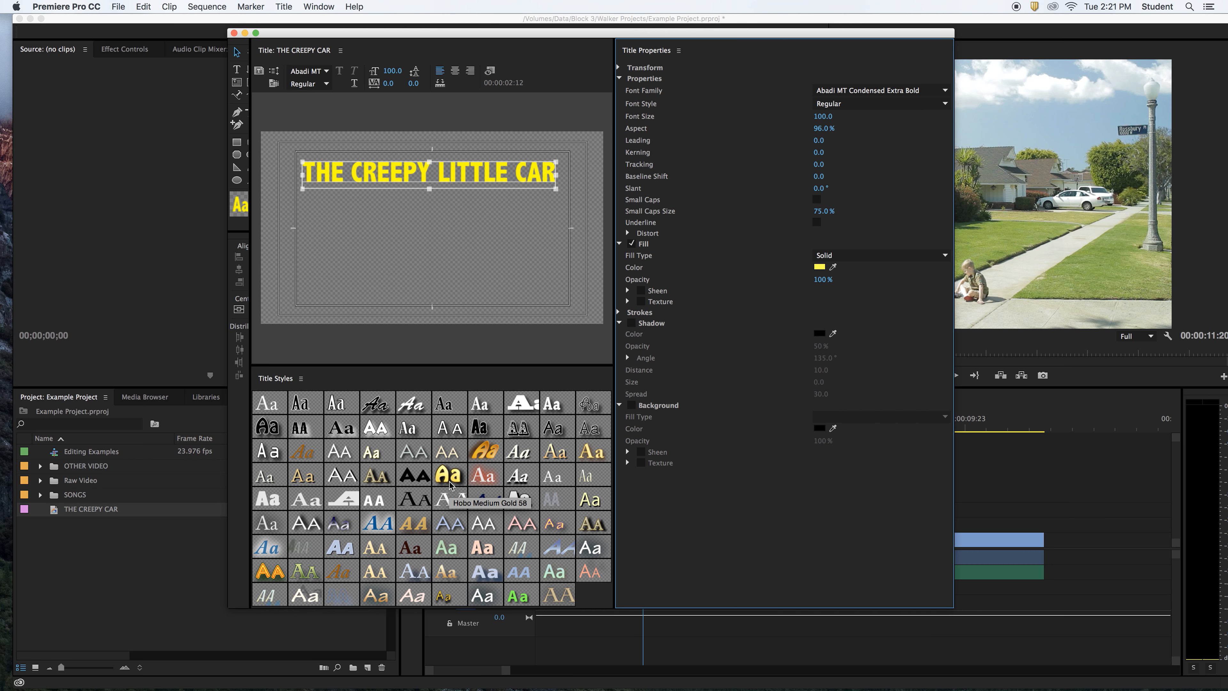
- Preview several Title Styles presets, then undo back to the plain yellow look
left_click(412, 524)
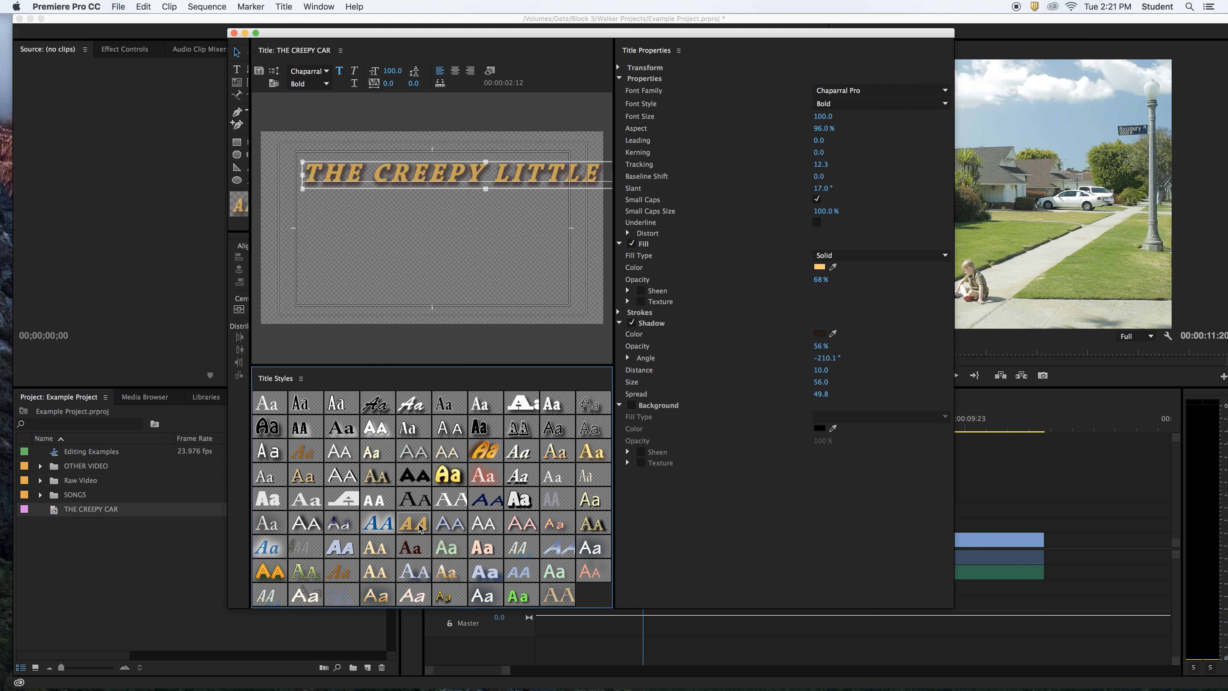
left_click(447, 475)
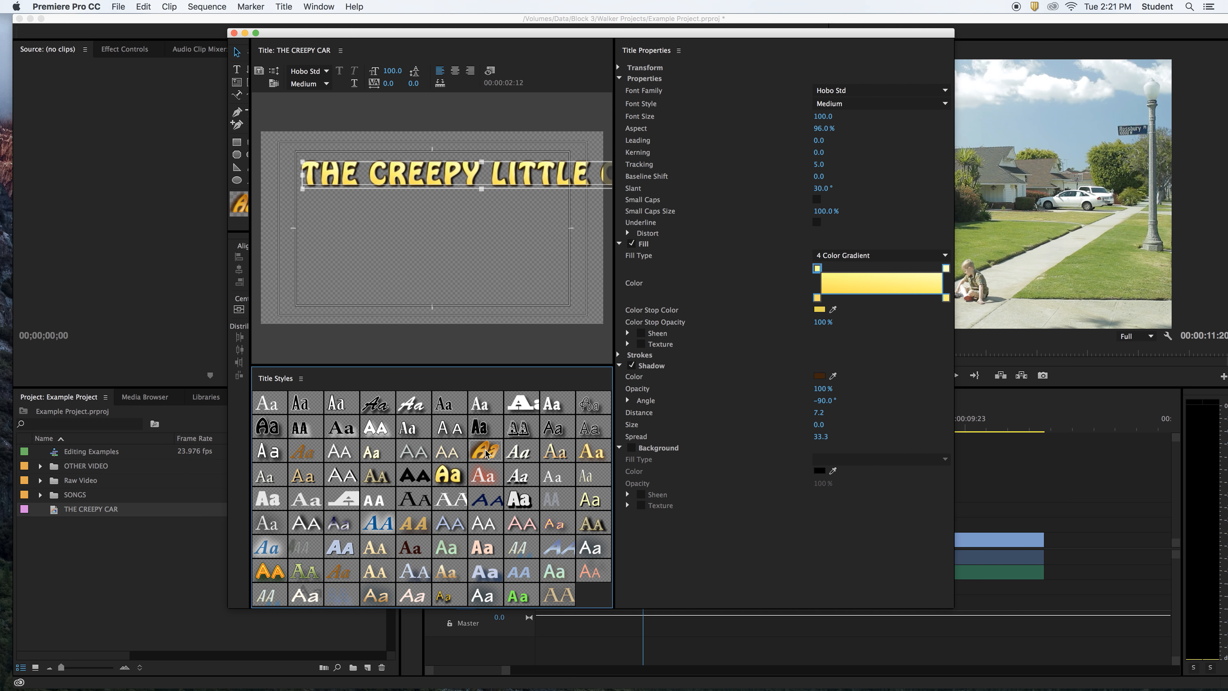
left_click(486, 453)
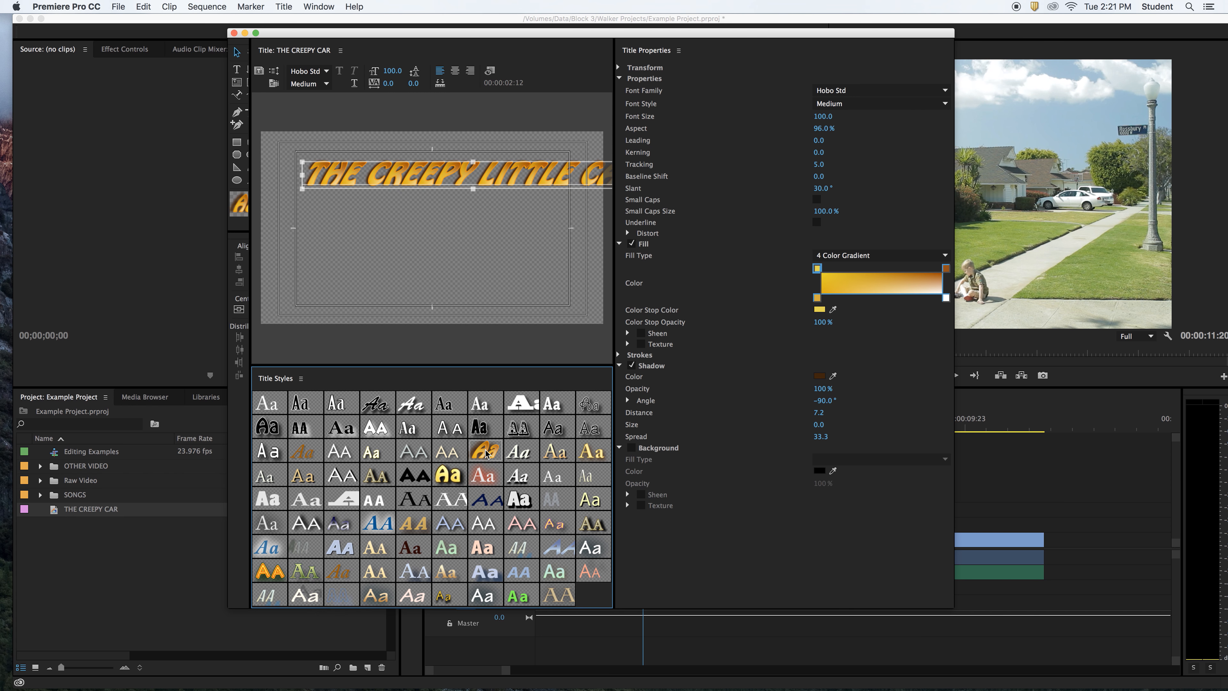
left_click(269, 571)
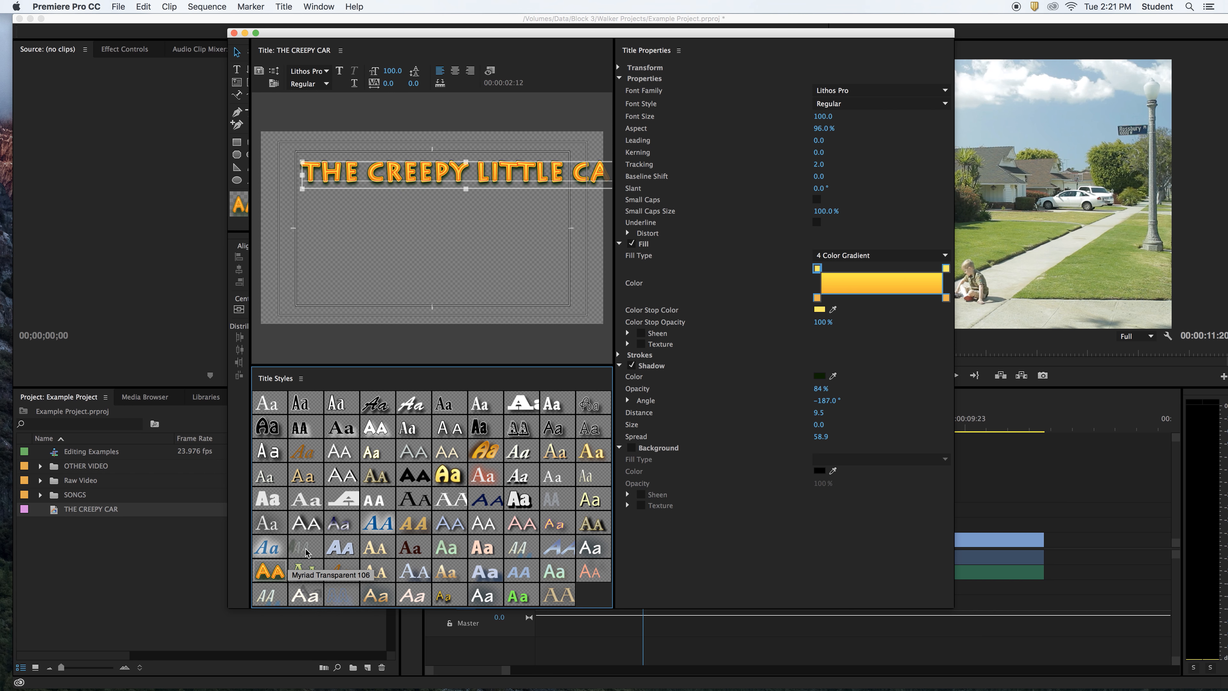
left_click(309, 532)
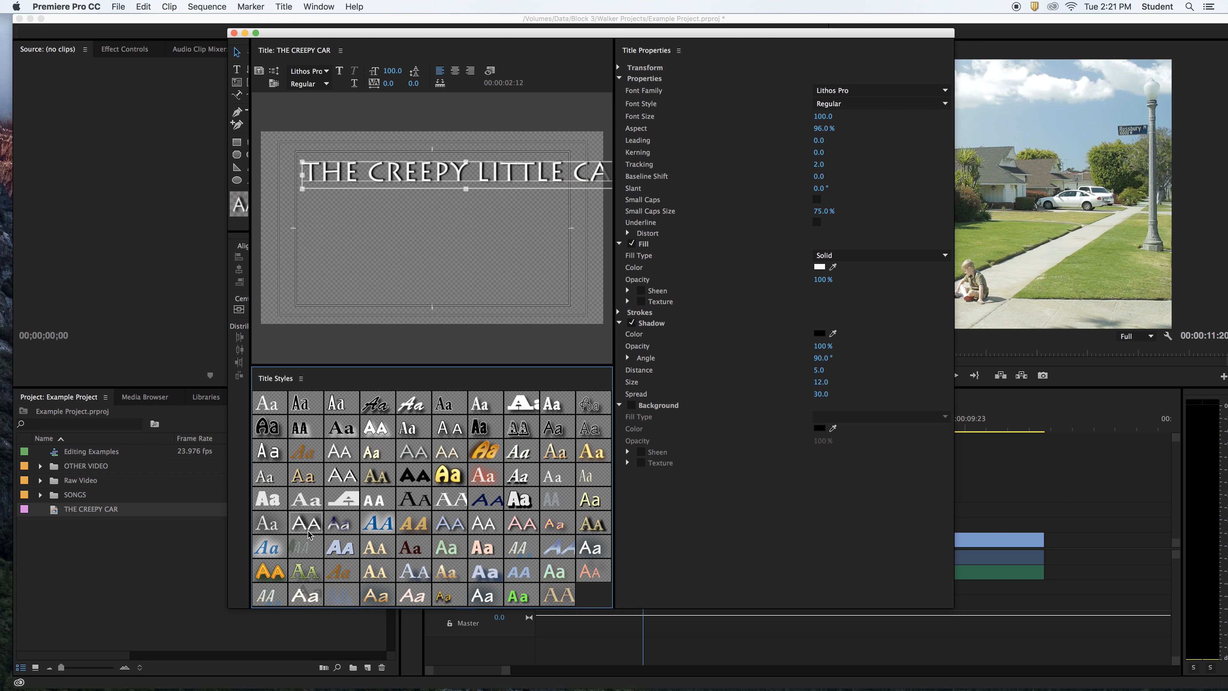
left_click(309, 532)
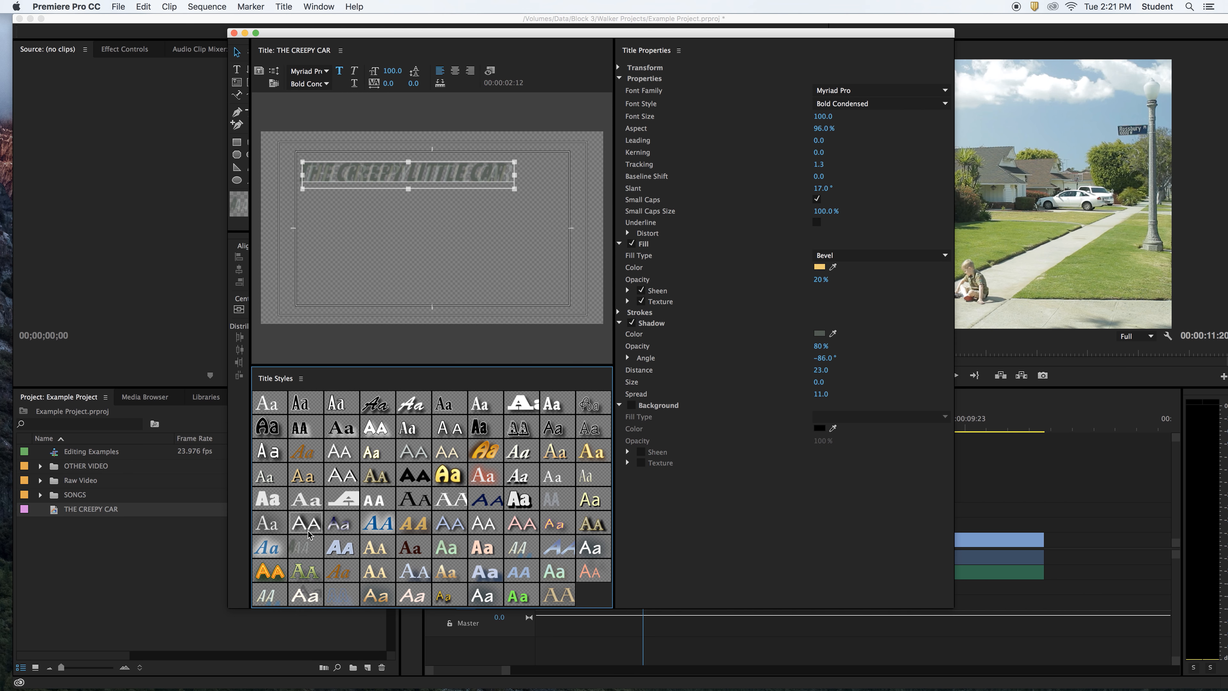
key("super+z")
key("super+z")
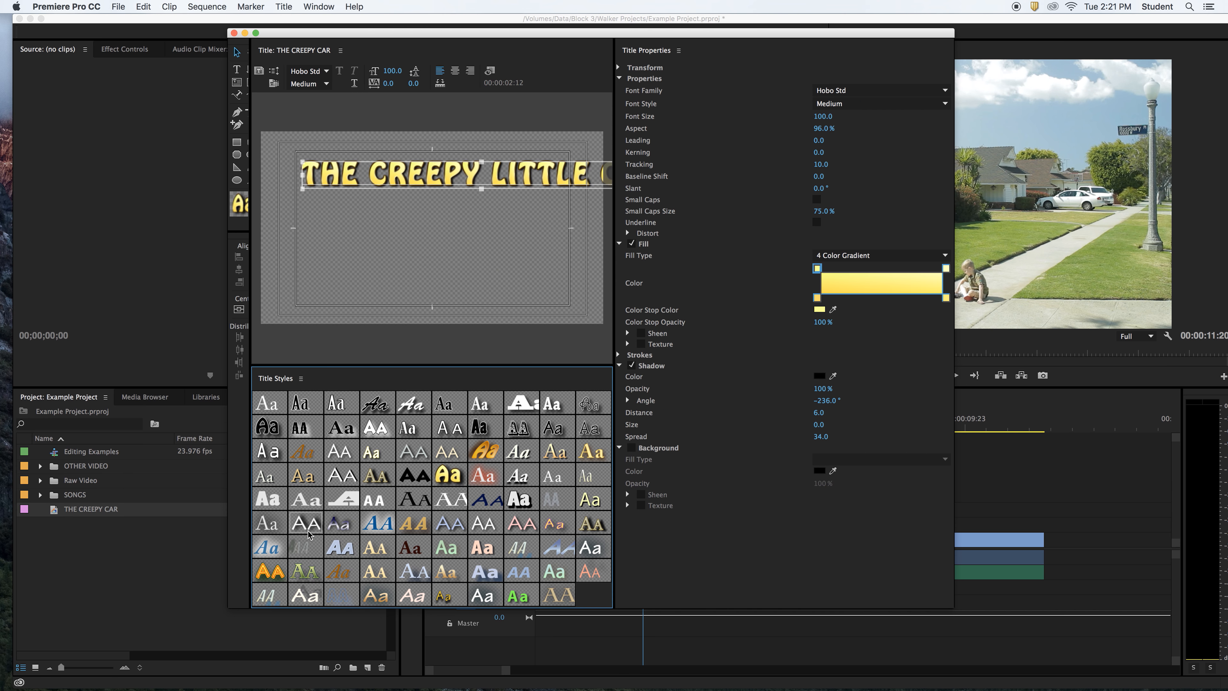
key("super+z")
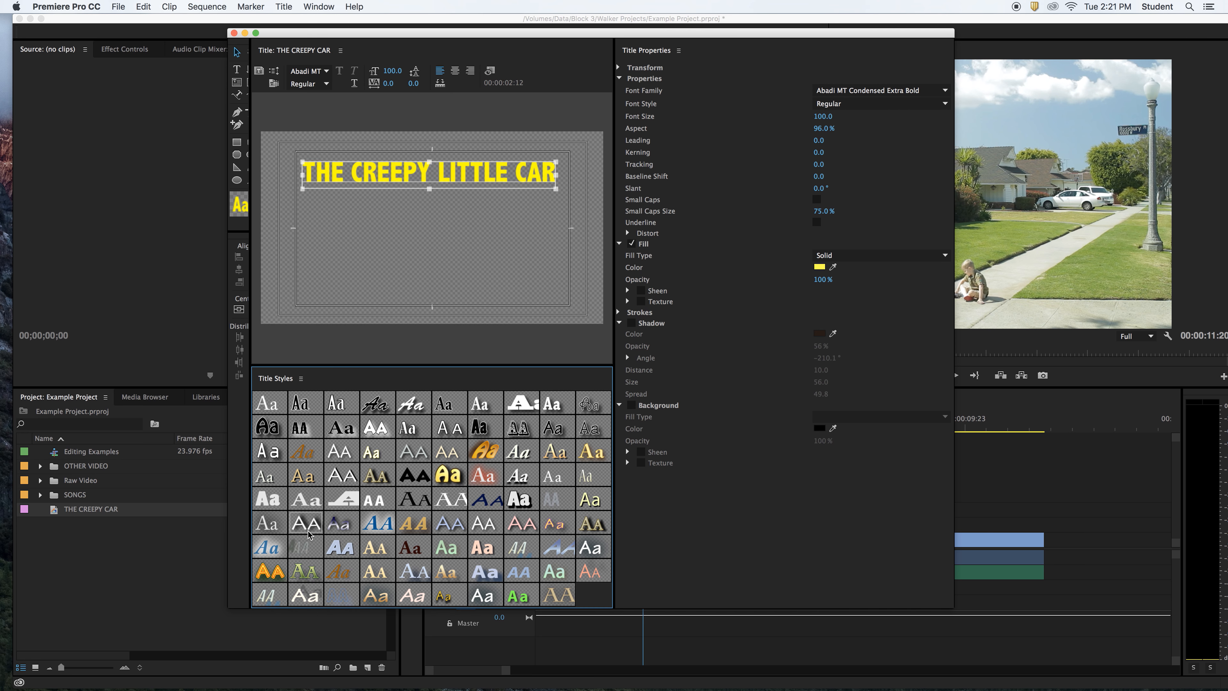
- Nudge the title text slightly up and right, then close the title editor
left_click_drag(327, 34, 349, 36)
left_click(445, 251)
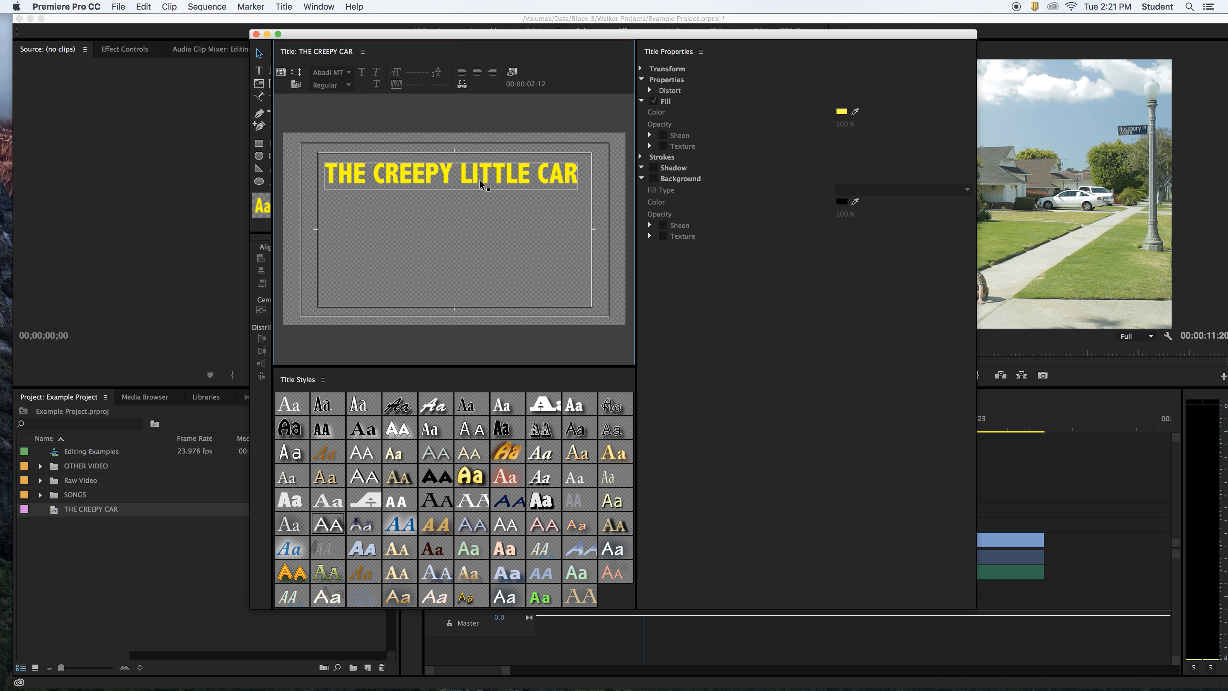
left_click(481, 184)
left_click_drag(481, 182, 483, 179)
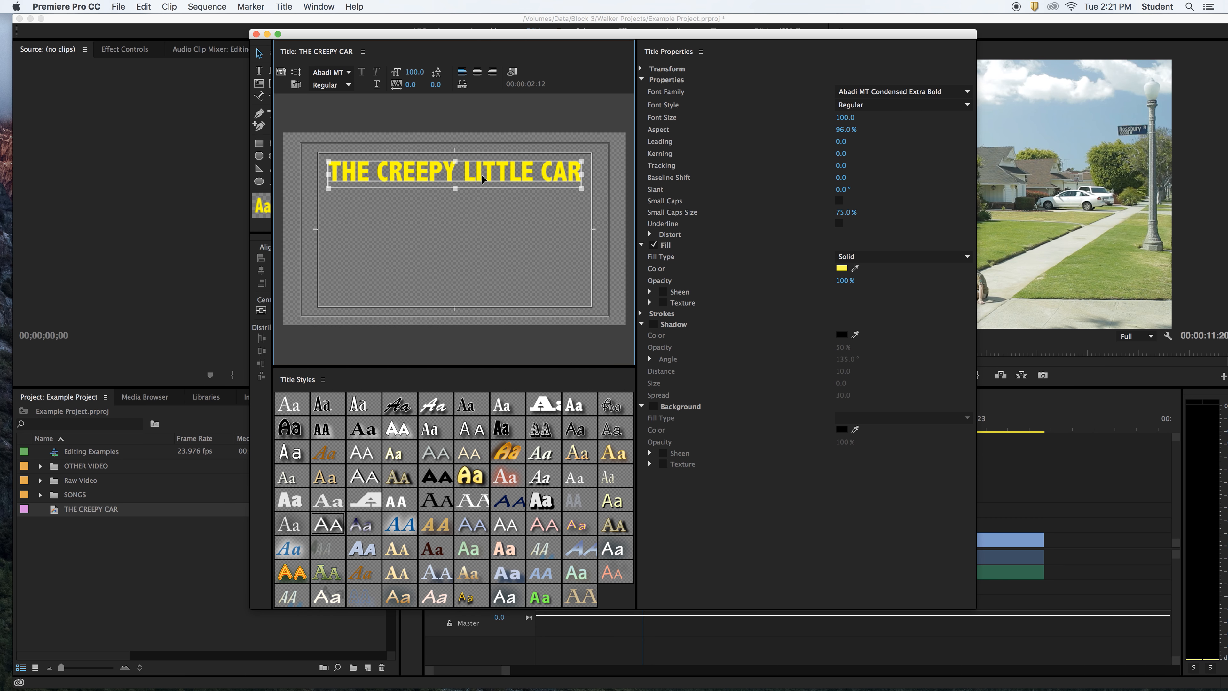
left_click(481, 218)
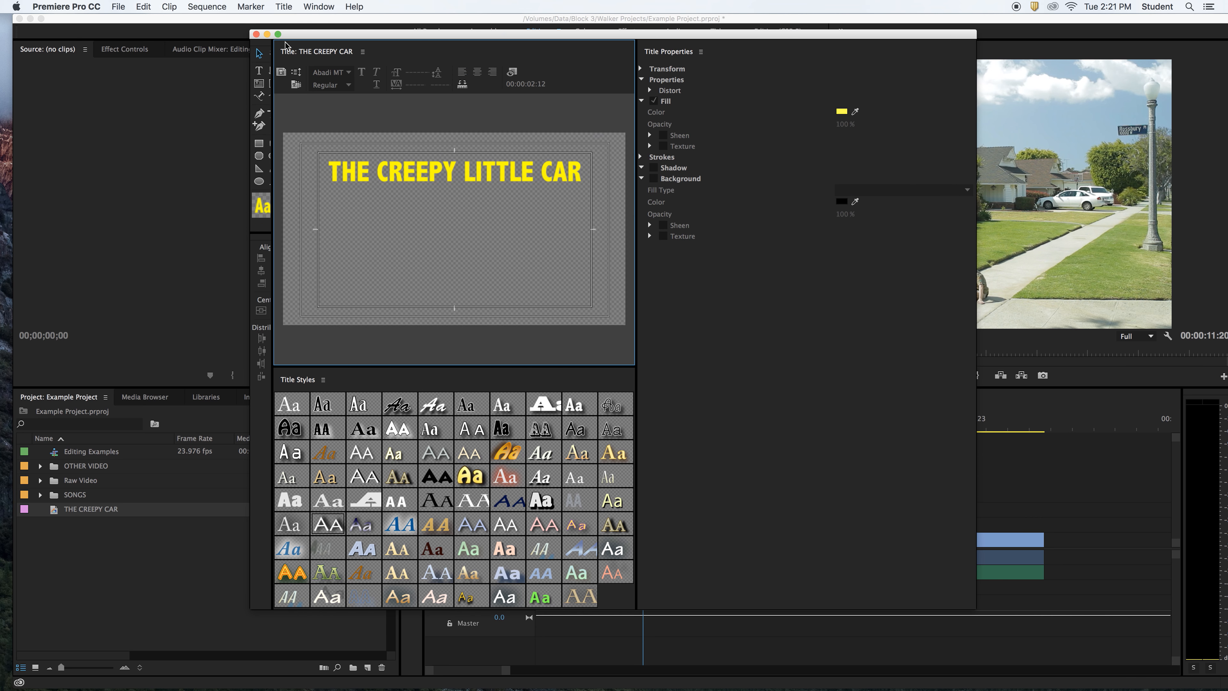
left_click(257, 34)
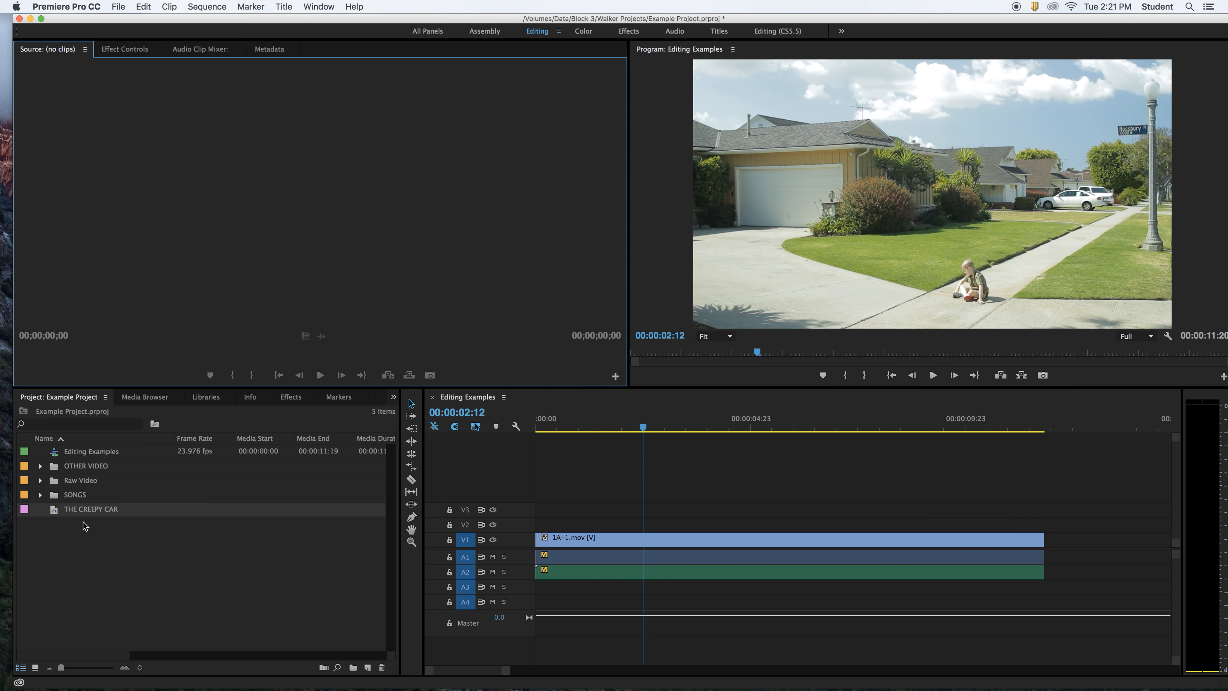
- Place THE CREEPY CAR on V2 above 1A-1.mov and park the playhead at 00:00:03:21
left_click(85, 526)
left_click(80, 511)
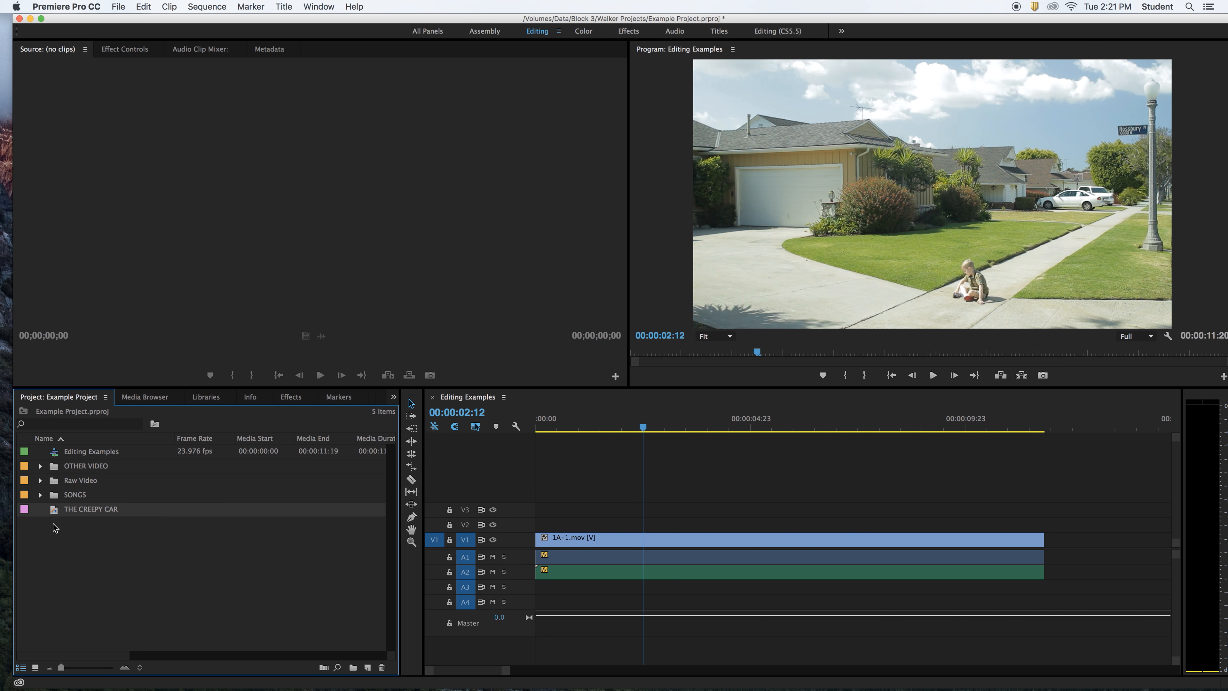
left_click_drag(56, 514, 608, 528)
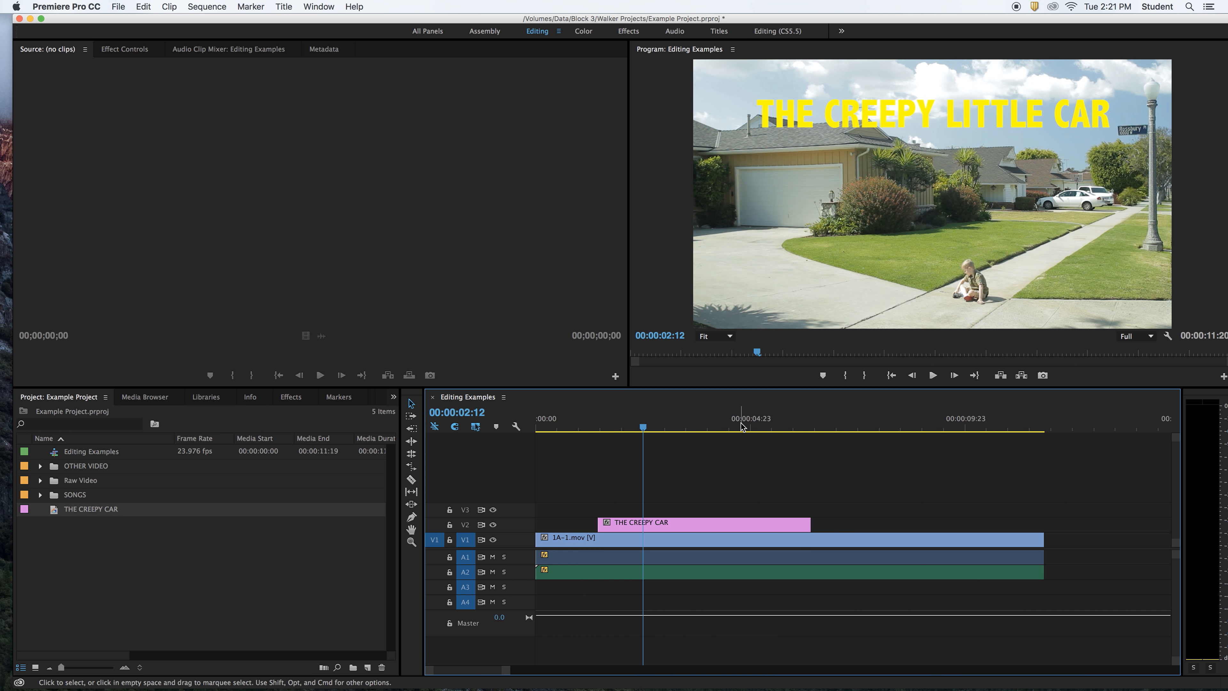
left_click(704, 424)
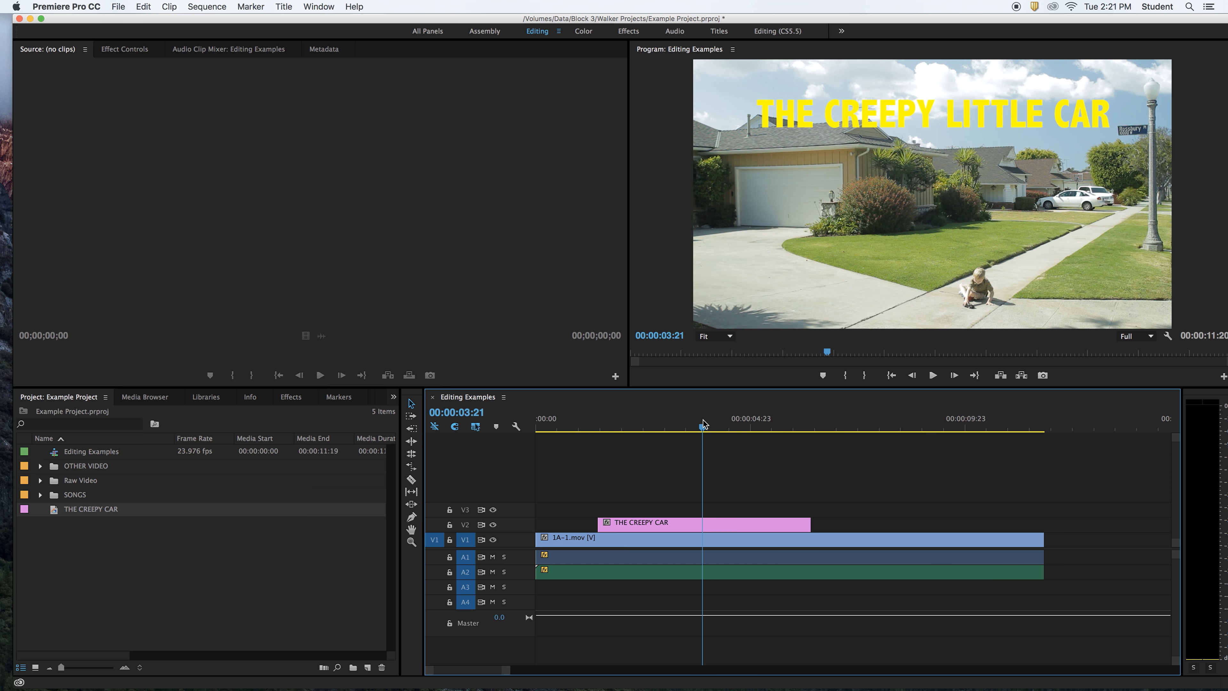
key("XF86AudioMute")
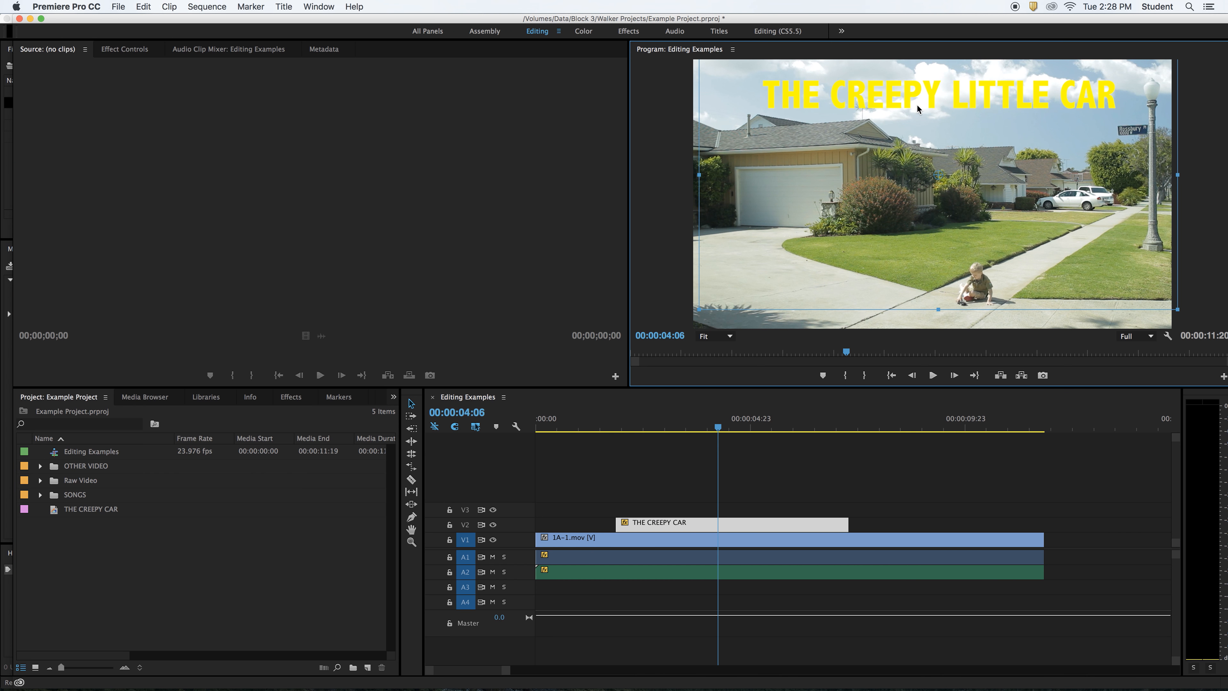
- Nudge the title's position in the Program monitor and select its clip on V2
mouse_move(931, 102)
left_mouse_down()
mouse_move(901, 203)
mouse_move(890, 153)
mouse_move(941, 110)
mouse_move(929, 108)
left_mouse_up()
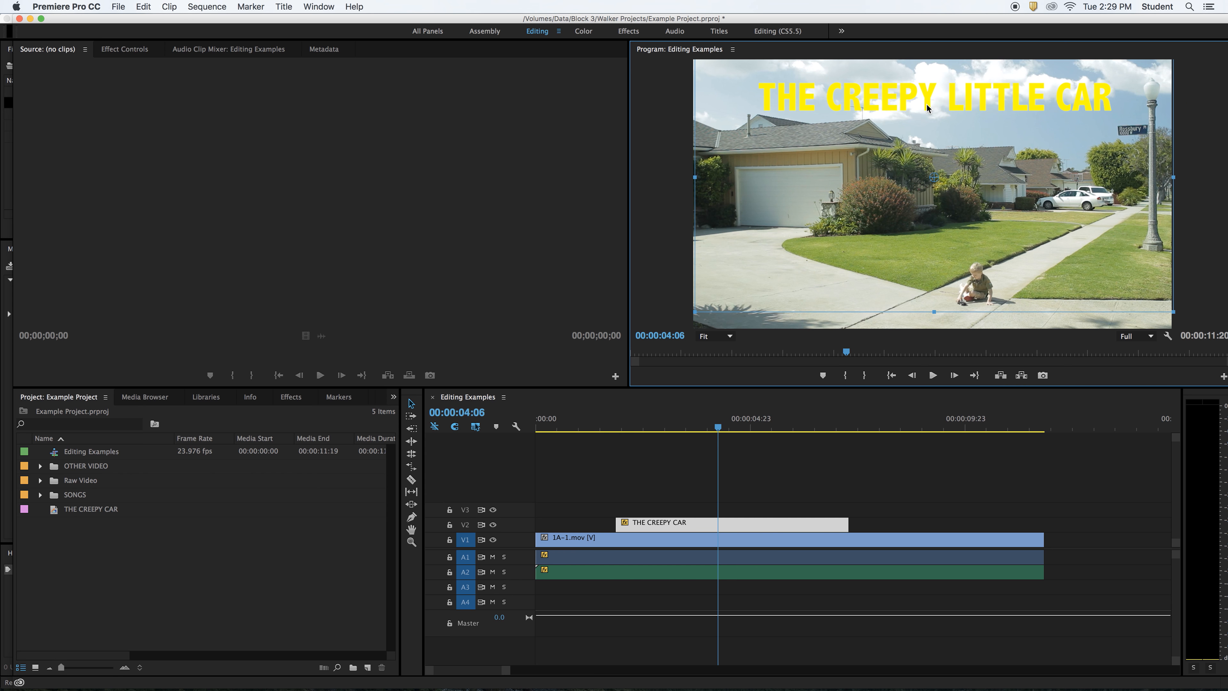
left_click(782, 505)
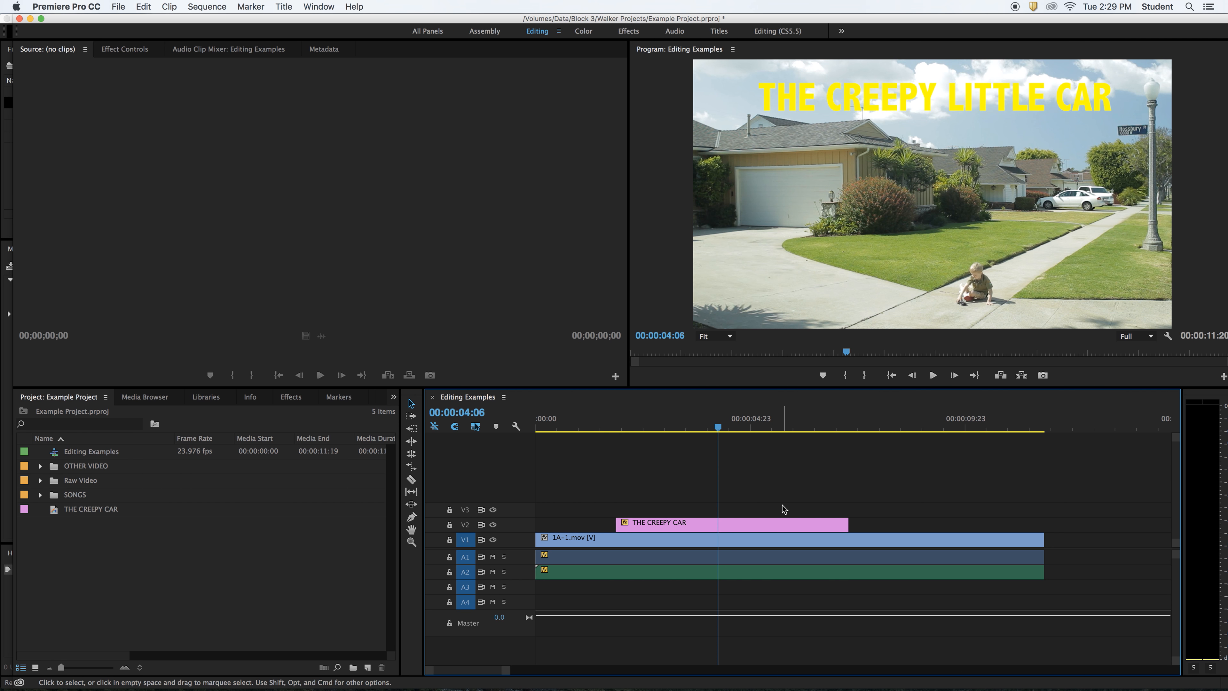
left_click(789, 526)
- Turn on a drop shadow for THE CREEPY LITTLE CAR title and close the Titler
double_click(791, 528)
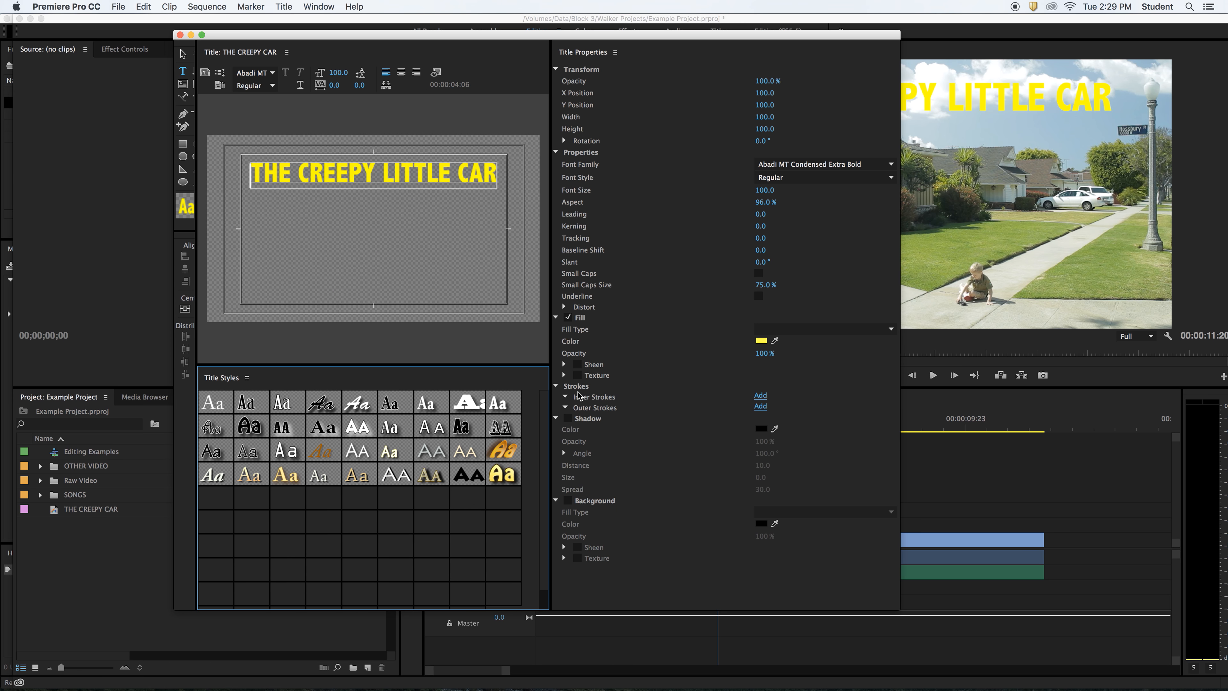
left_click(568, 418)
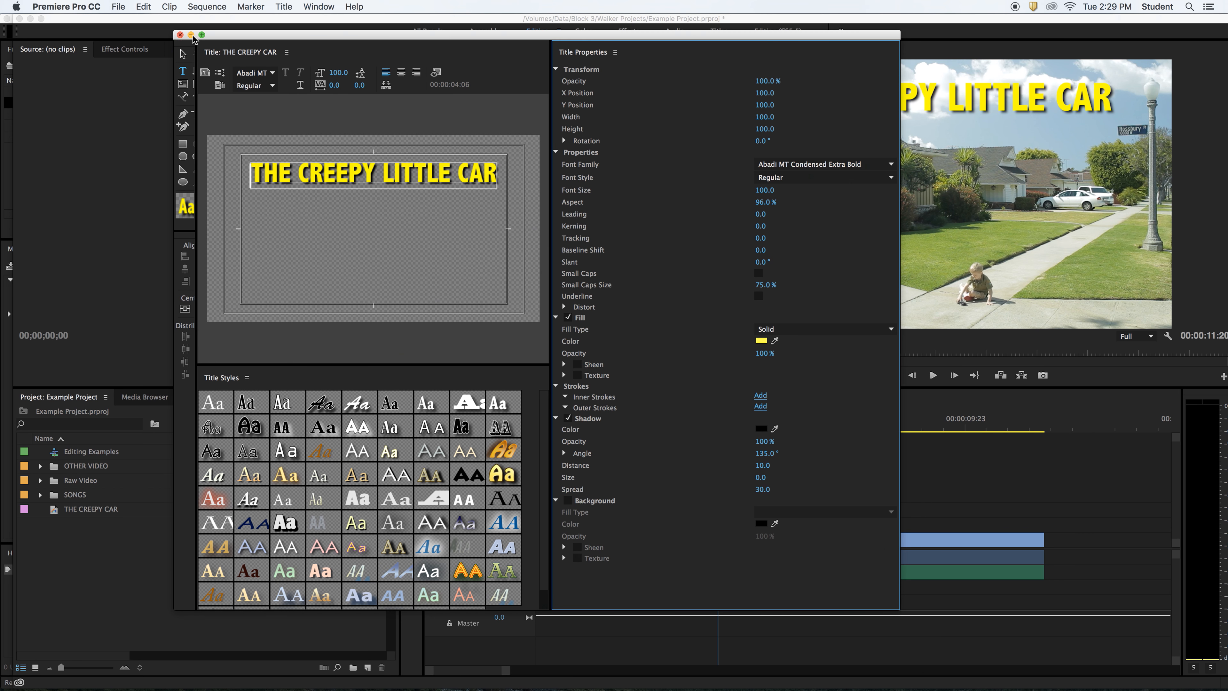
key("super+w")
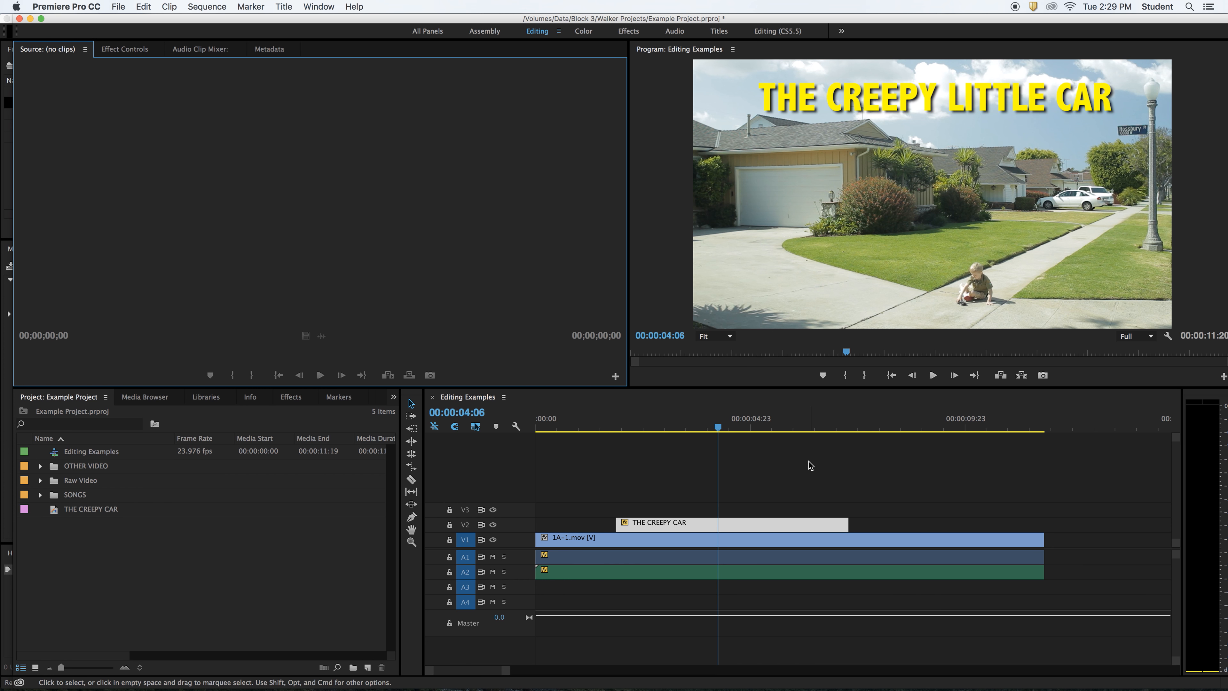
- Trim both ends of the V2 title clip and slide it slightly earlier over the footage
left_click(764, 427)
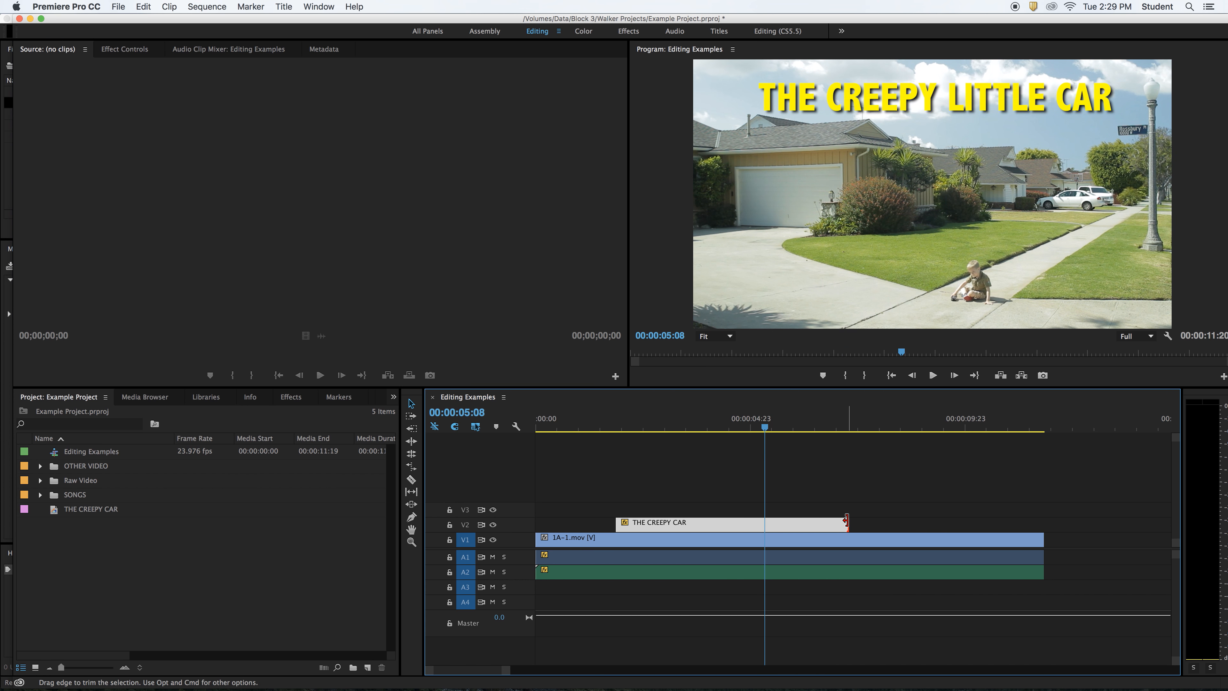
left_click_drag(846, 521, 786, 523)
left_click_drag(635, 526, 623, 524)
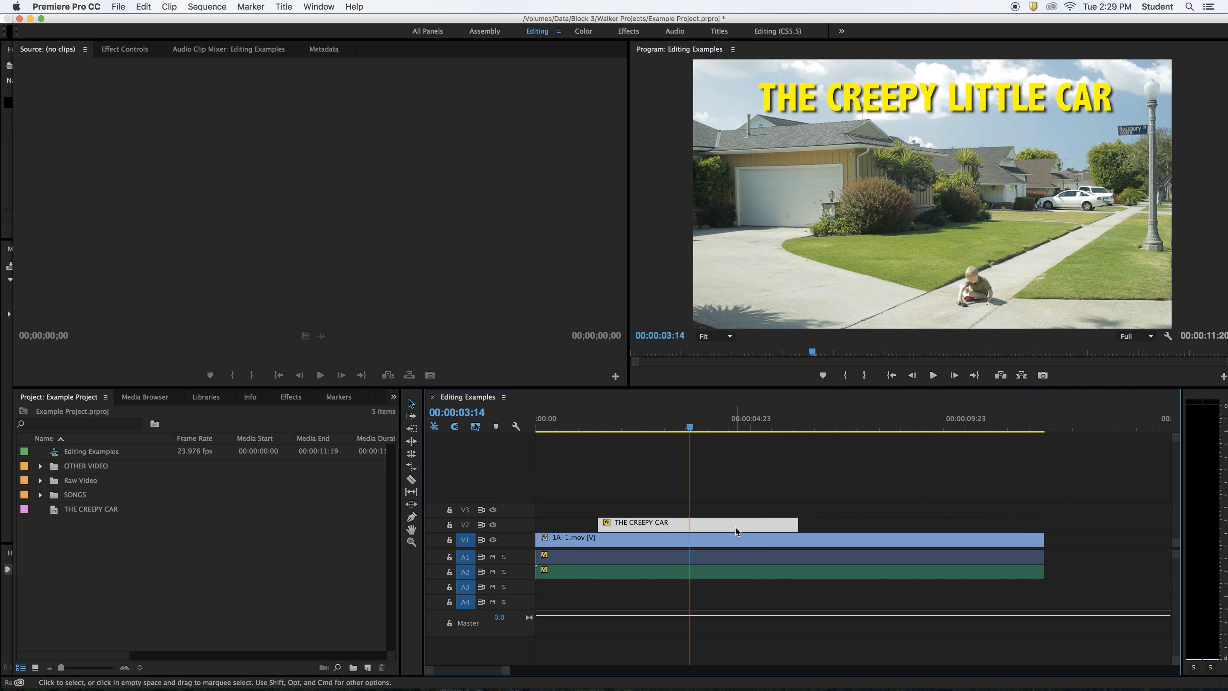
left_click_drag(734, 526, 744, 527)
left_click(705, 425)
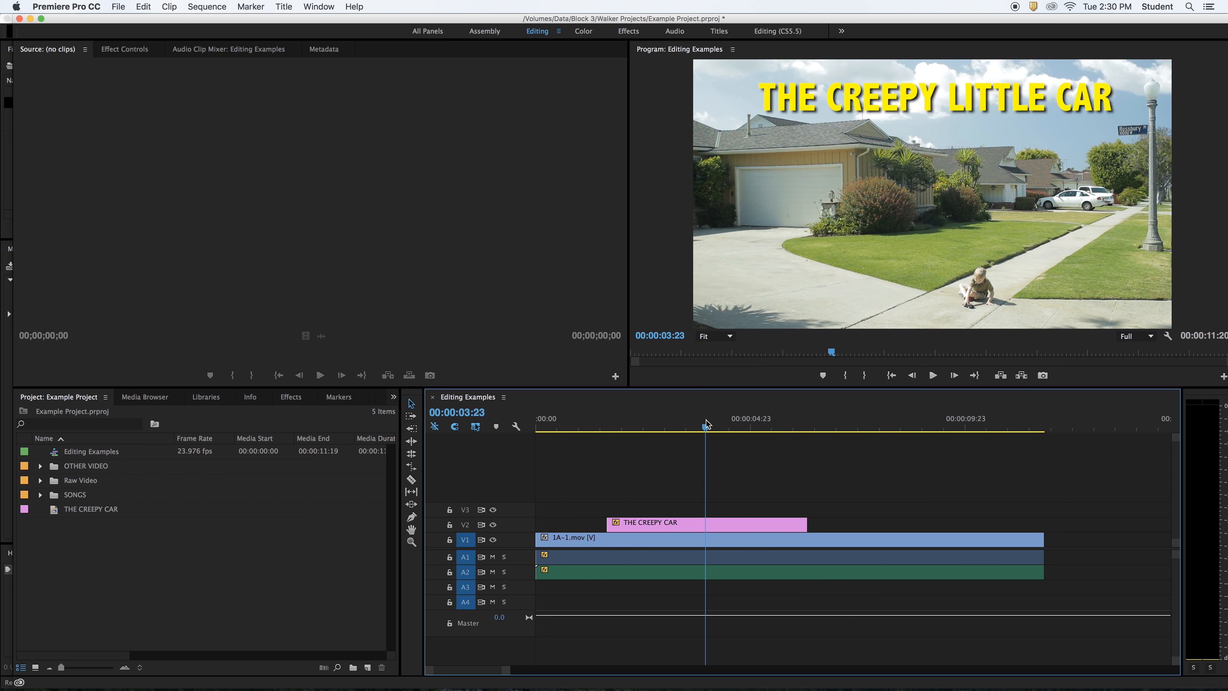
- Paste a copy of THE CREEPY CAR title past the end of the clips
left_click(750, 522)
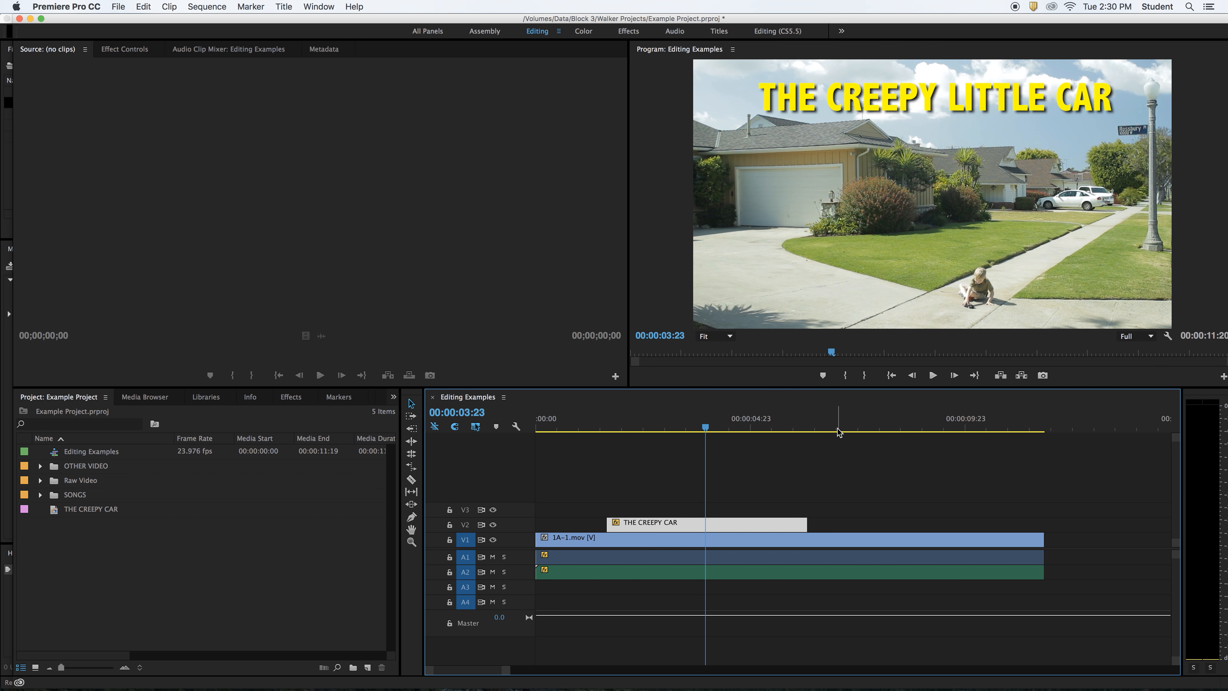
left_click(1071, 426)
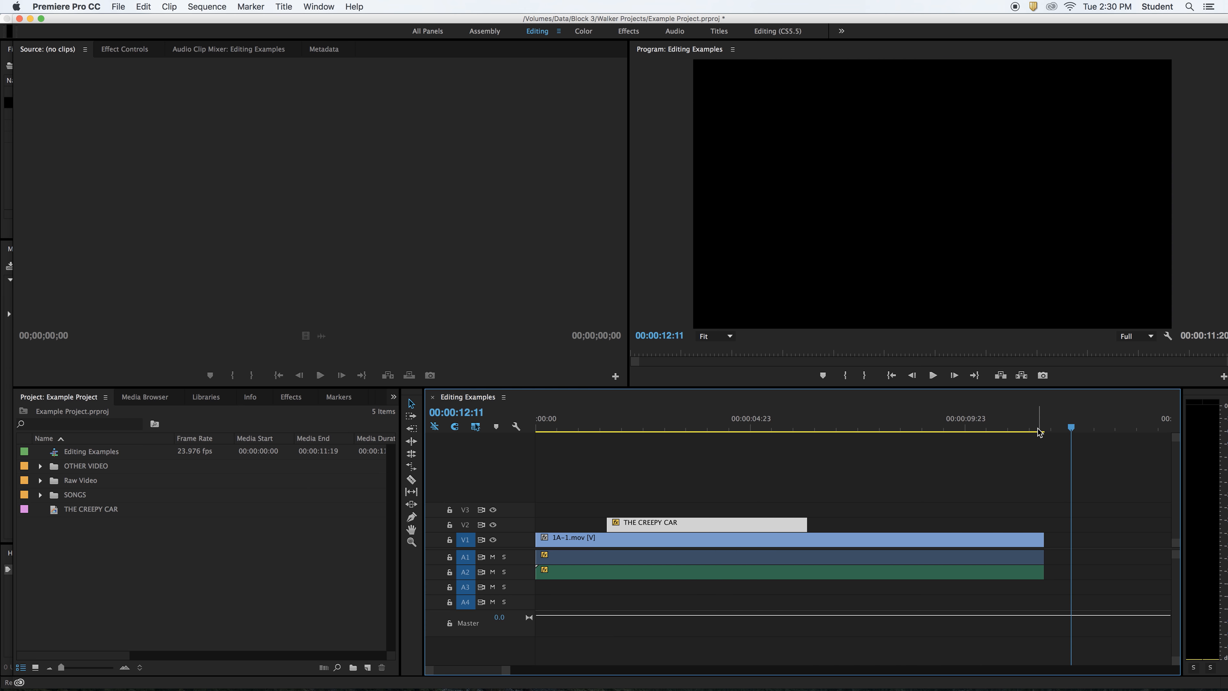
key("super+v")
scroll(838, 501, "left", 5)
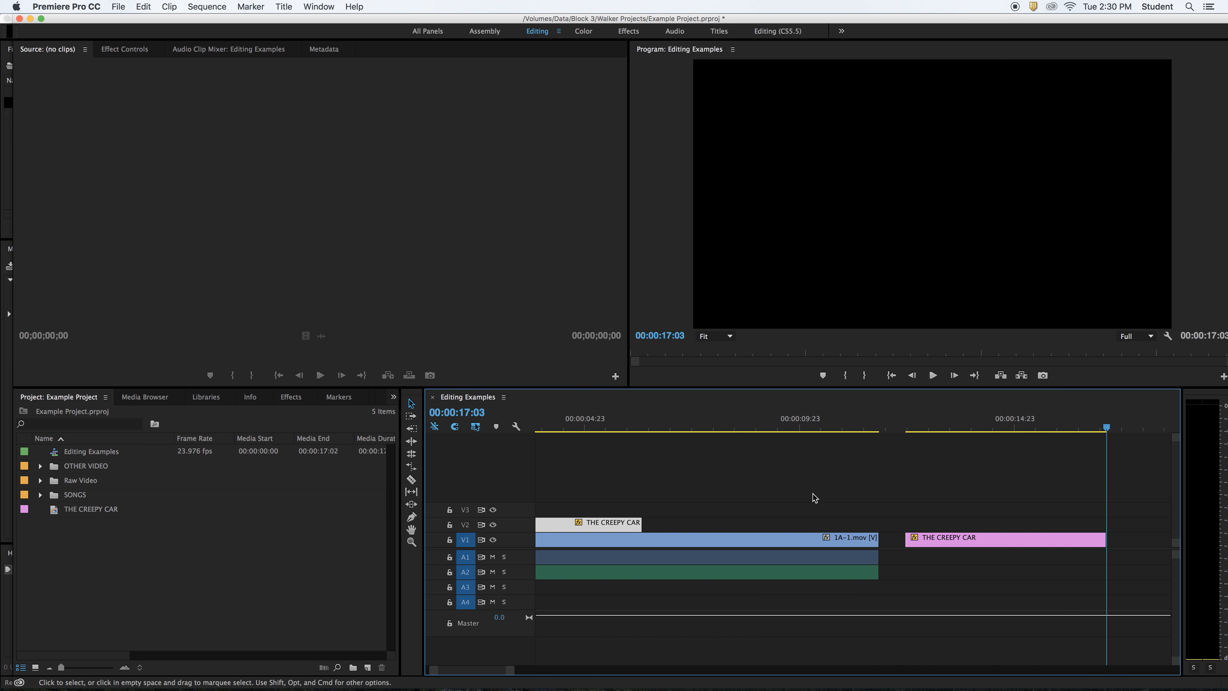
left_click(974, 539)
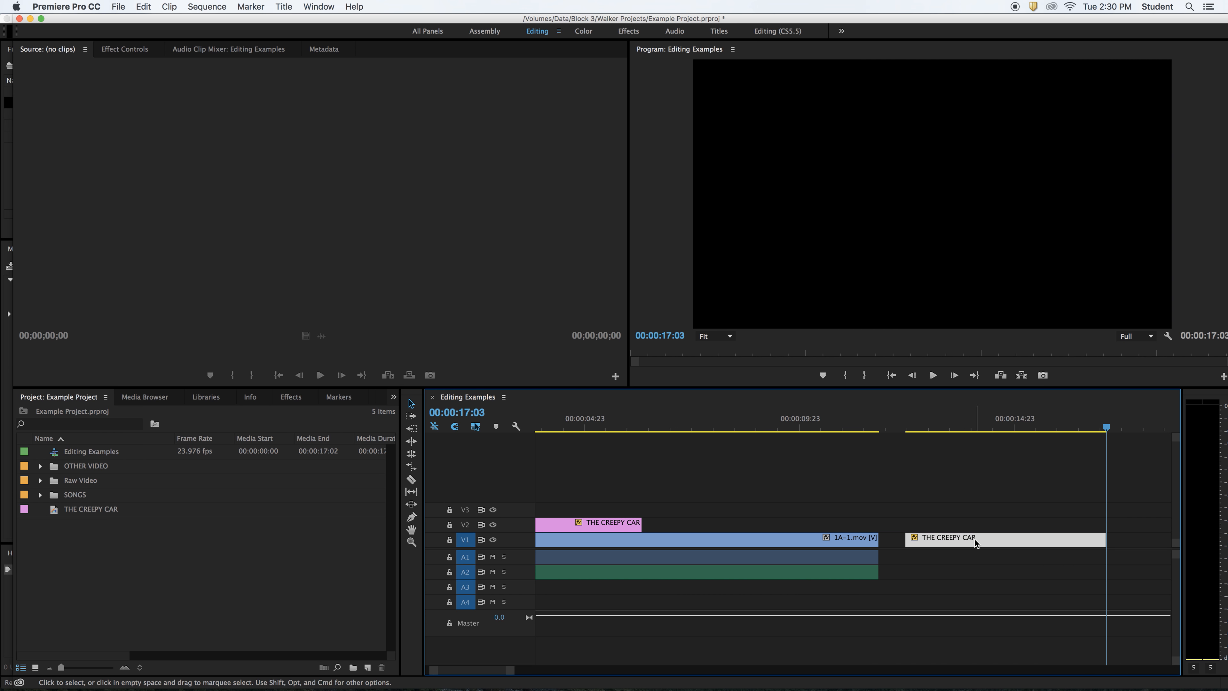
- Delete the extra title copy from V1 and reopen THE CREEPY CAR title for editing
left_click(558, 428)
left_click(582, 529)
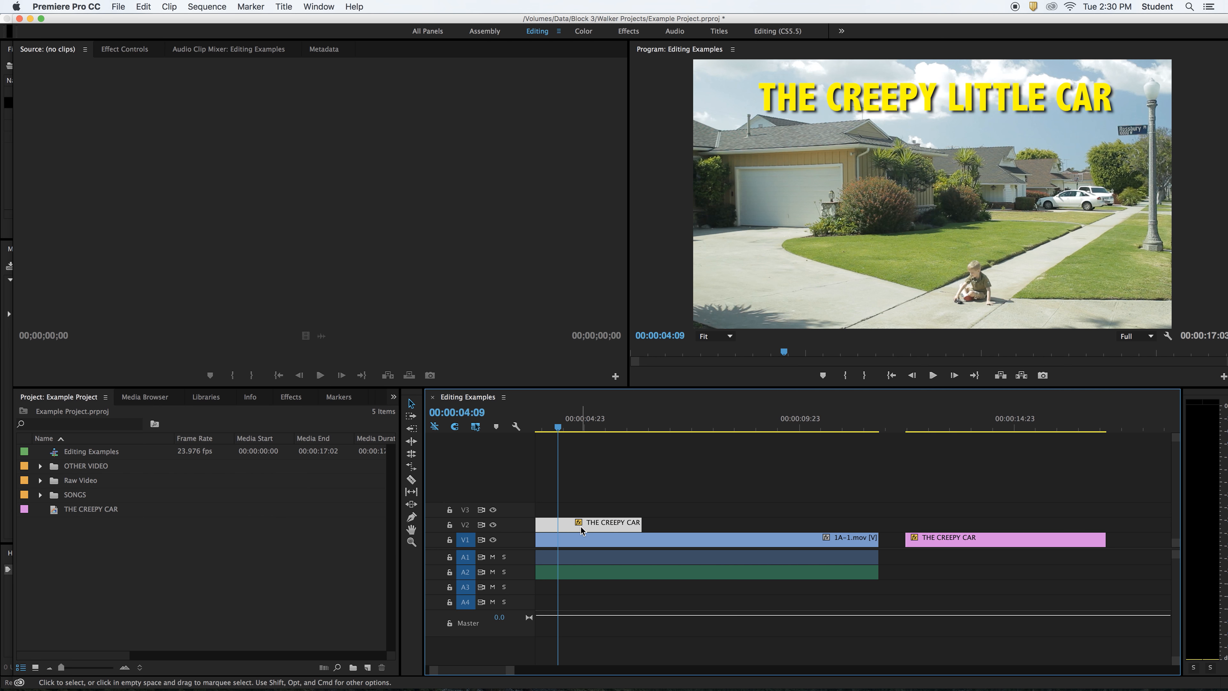
left_click(1019, 540)
key("Delete")
scroll(890, 489, "left", 1)
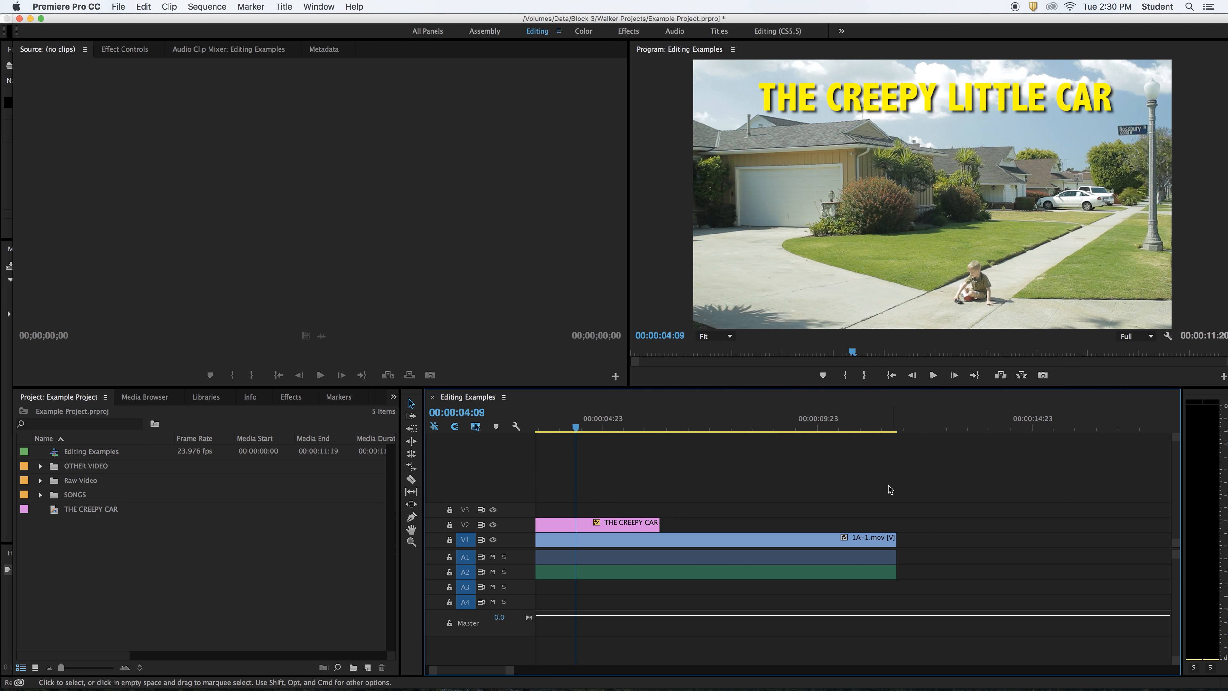
scroll(890, 489, "left", 8)
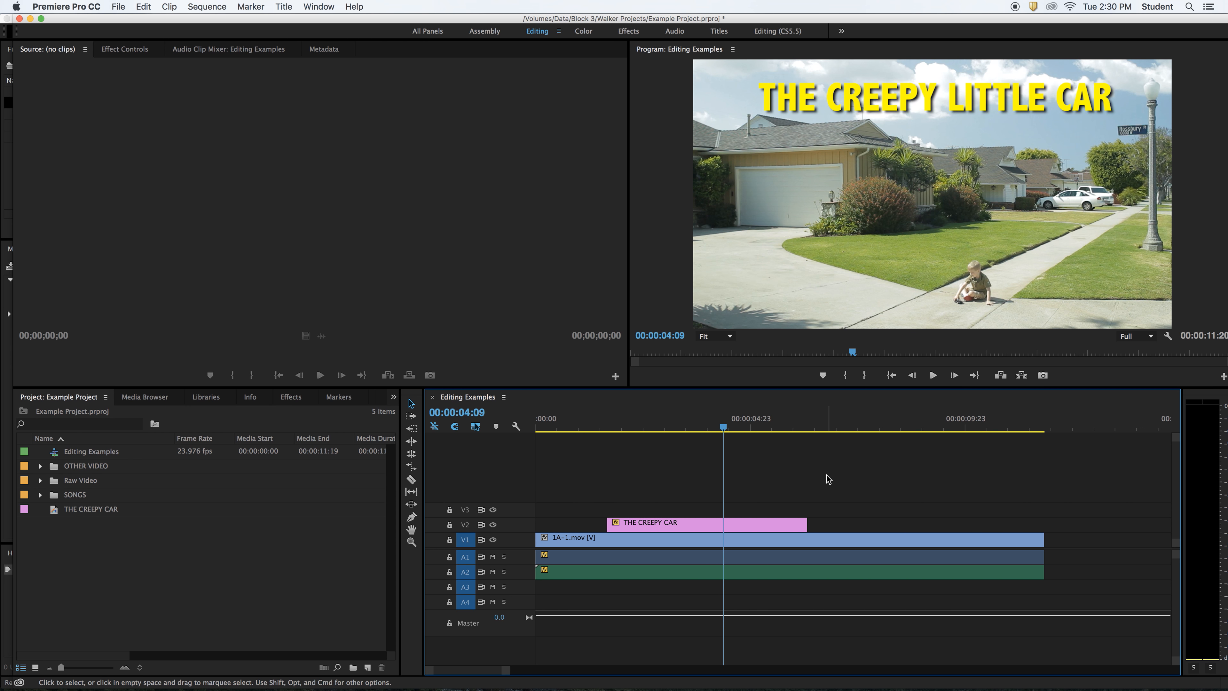
double_click(740, 522)
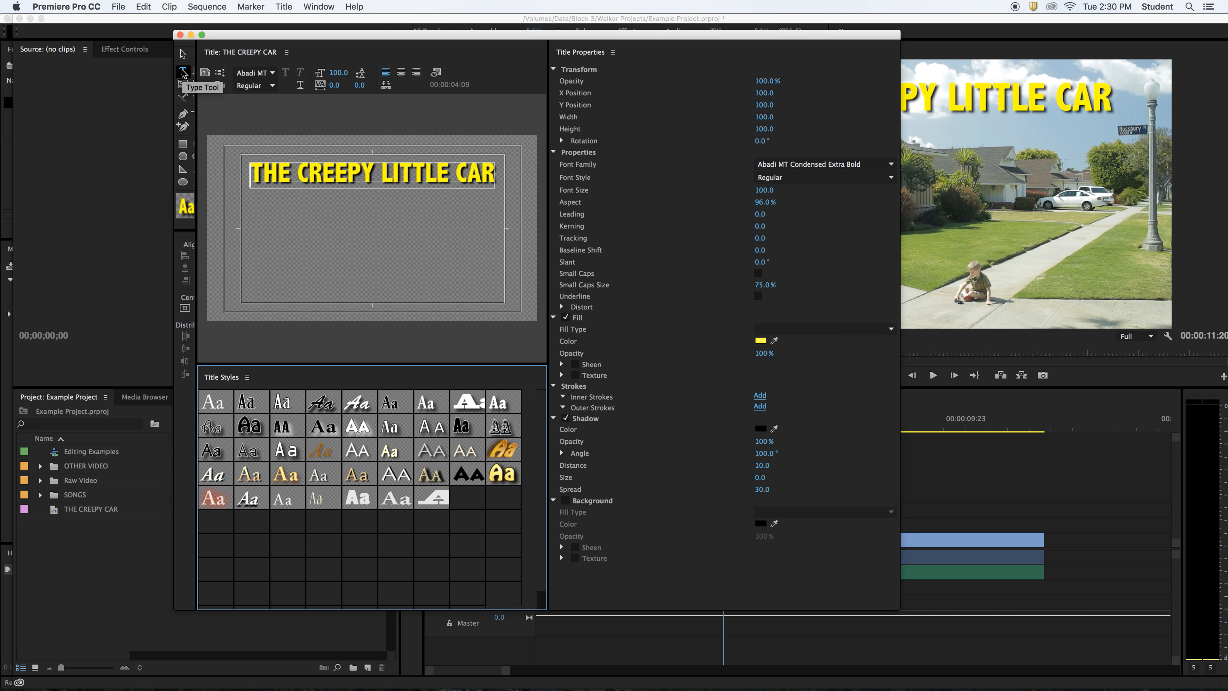
- Make a new title called 'Director' based on THE CREEPY CAR title
left_click(206, 74)
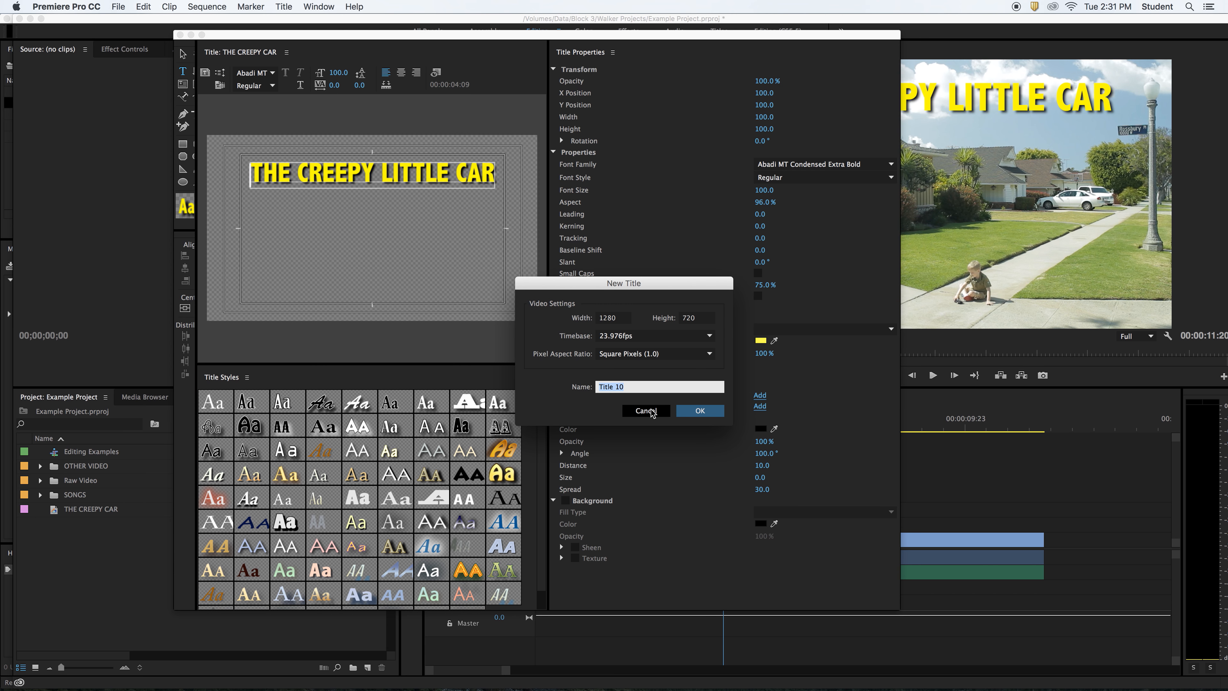
type("Director")
key("Return")
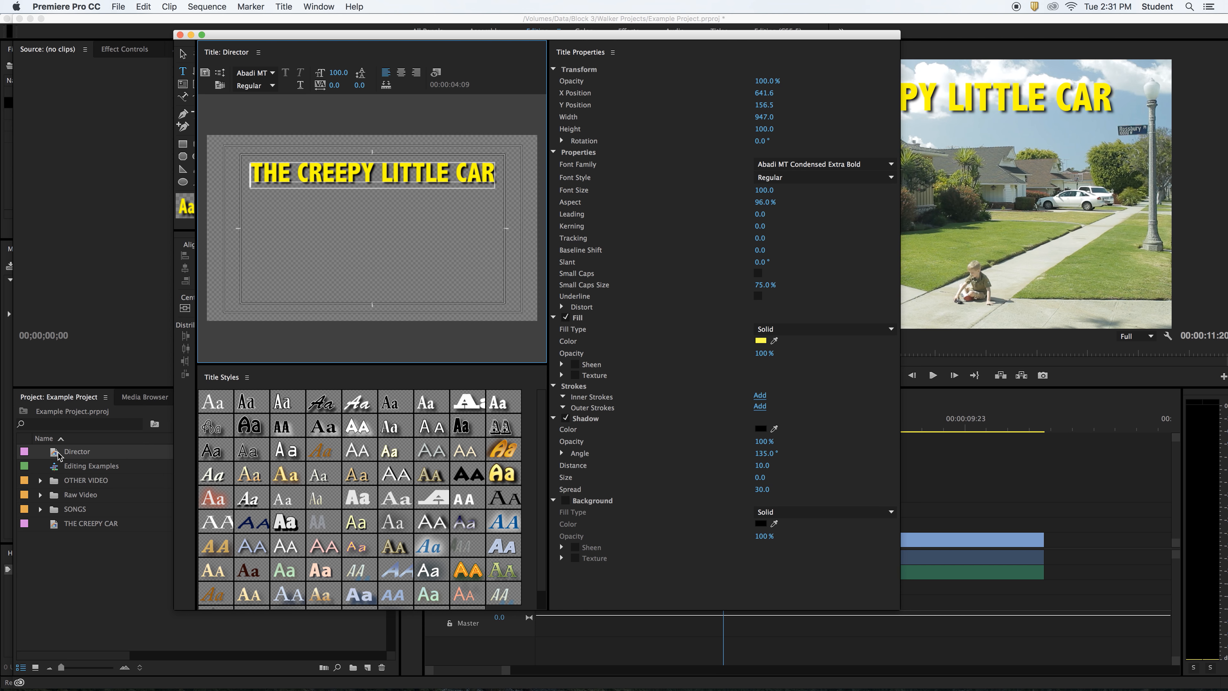
- Replace the title text with 'Directed by:' and the director's name on a second line
left_click(481, 177)
double_click(481, 176)
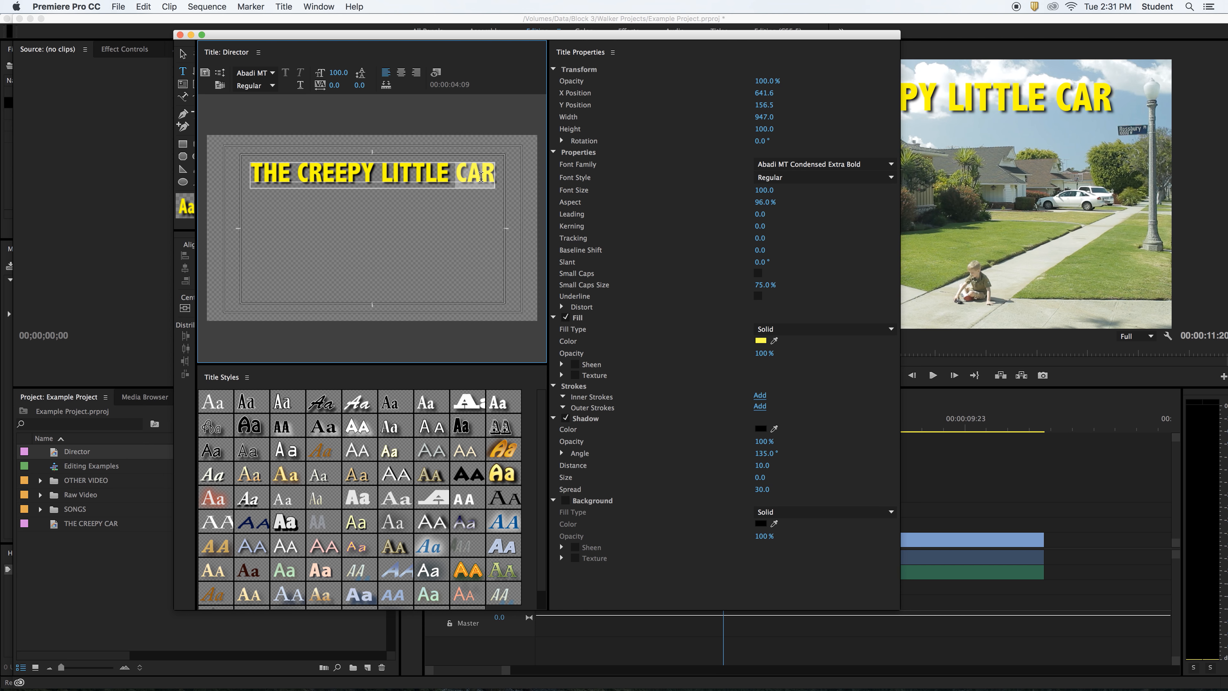
key("BackSpace")
key("BackSpace")
key("BackSpace")
key("BackSpace")
key("BackSpace")
key("BackSpace")
key("BackSpace")
key("BackSpace")
key("BackSpace")
key("BackSpace")
key("BackSpace")
key("BackSpace")
key("BackSpace")
key("BackSpace")
key("BackSpace")
key("BackSpace")
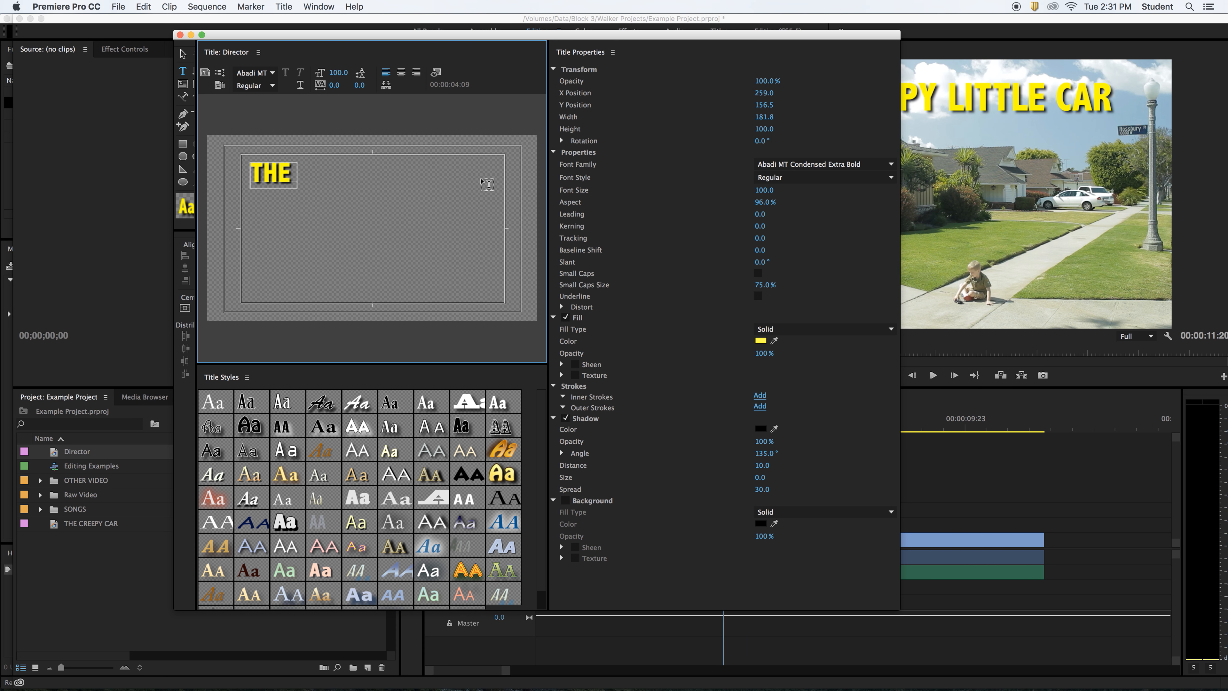
key("BackSpace")
key("BackSpace")
key("BackSpace")
type("Dire")
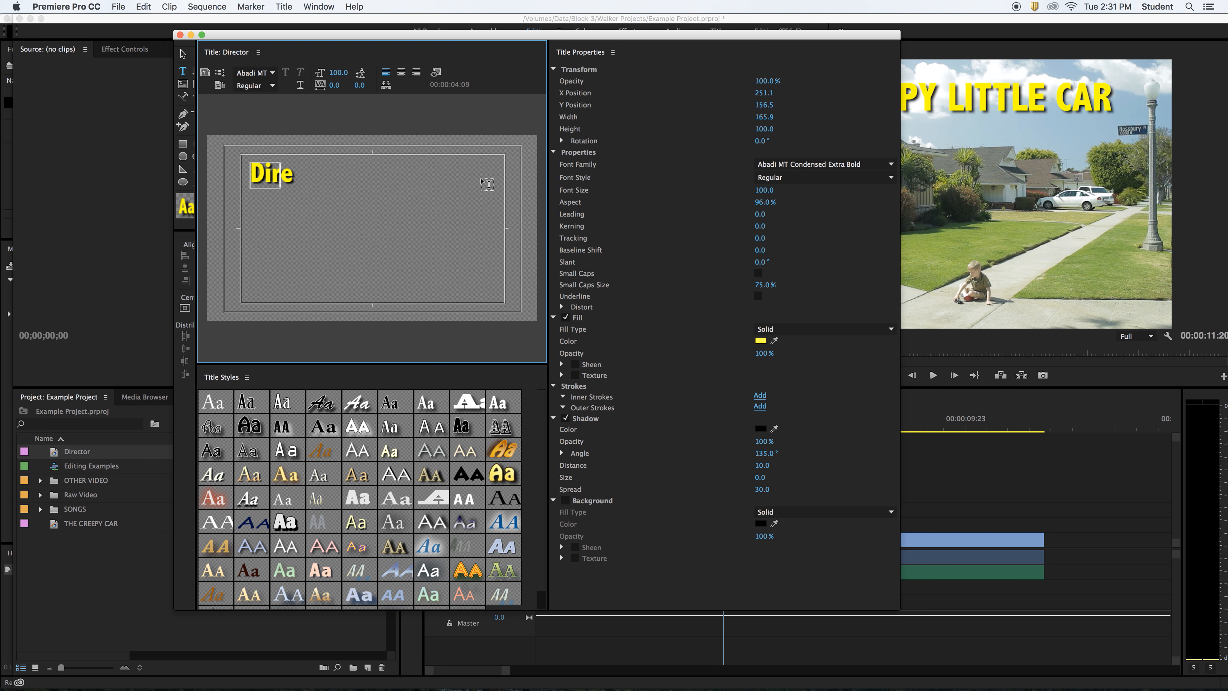
type("cted by:")
key("Return")
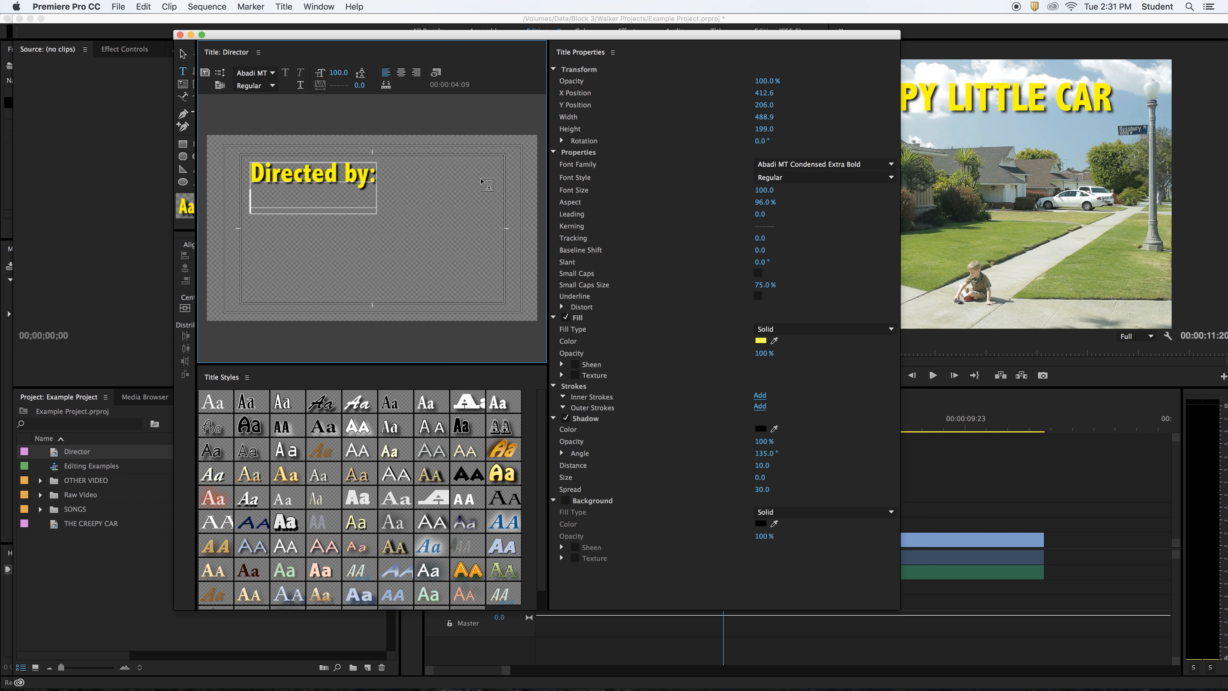
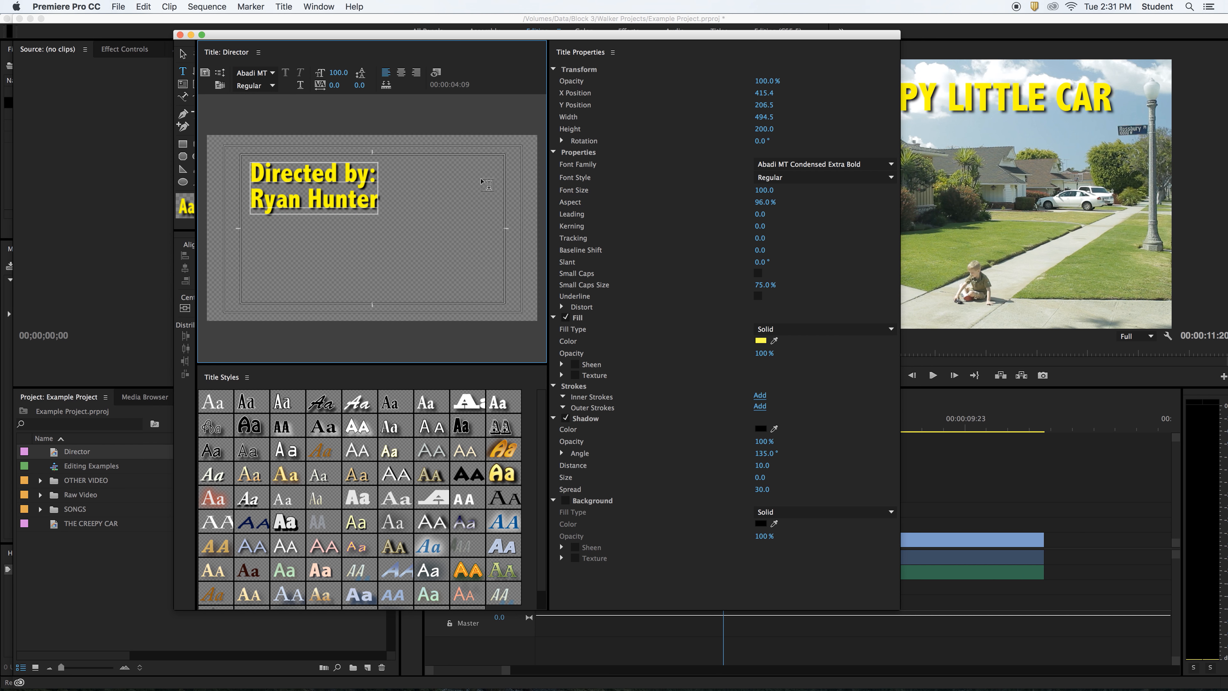
- Move the credit to the lower-left corner at font size 78 and close the Titler
left_click(185, 55)
left_click_drag(327, 199, 306, 293)
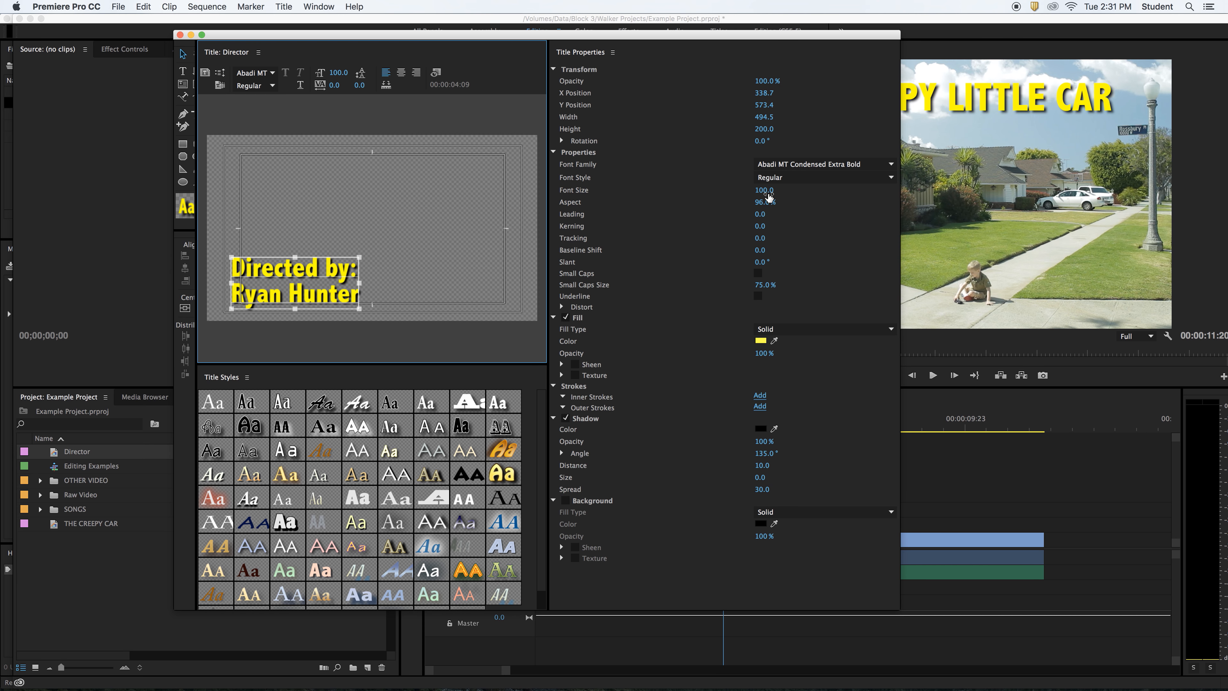
left_click_drag(769, 194, 759, 193)
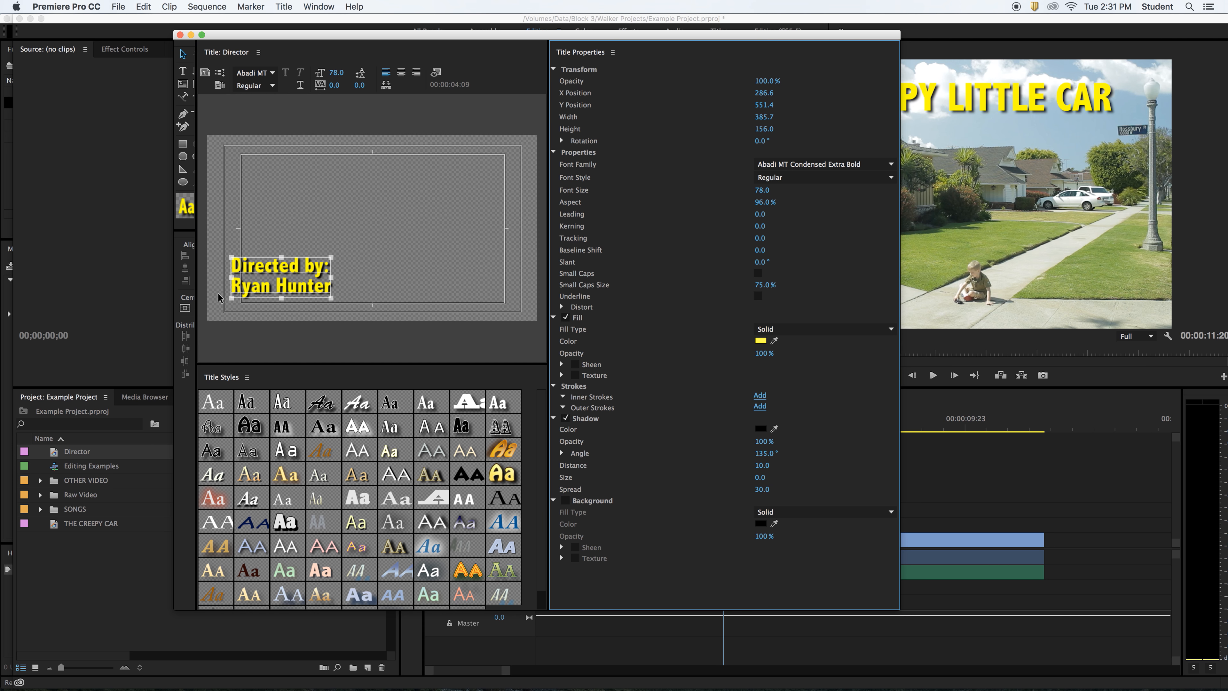
left_click_drag(272, 287, 275, 292)
left_click(287, 187)
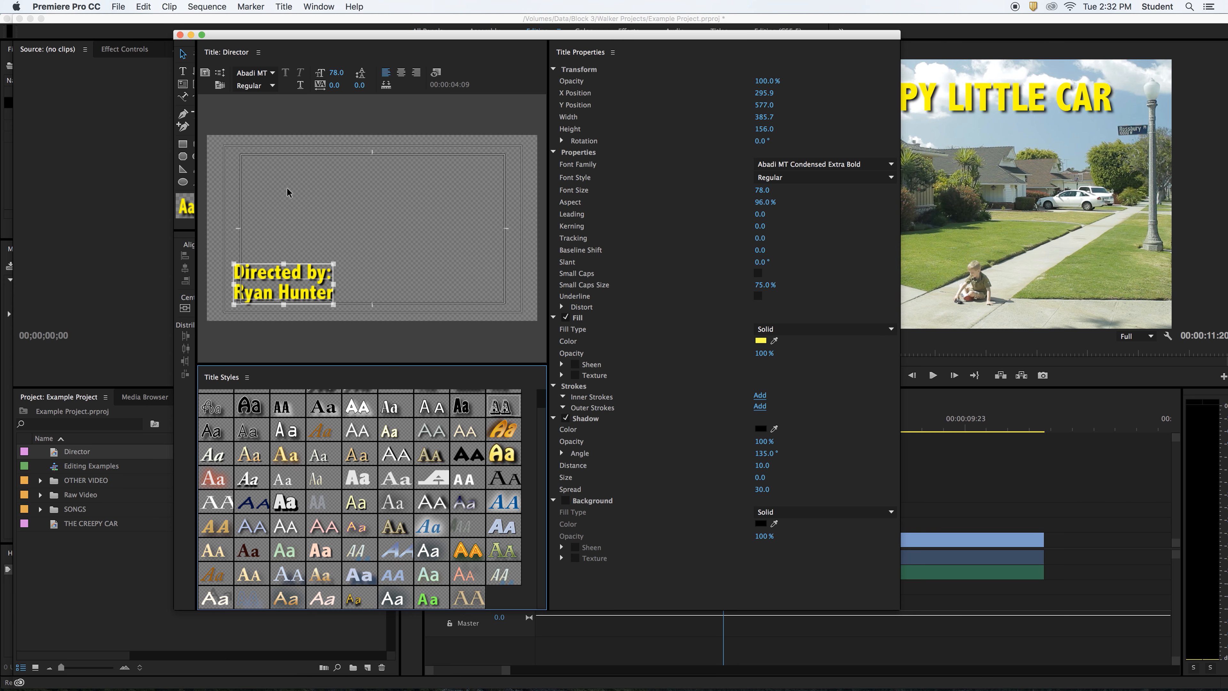
left_click(179, 35)
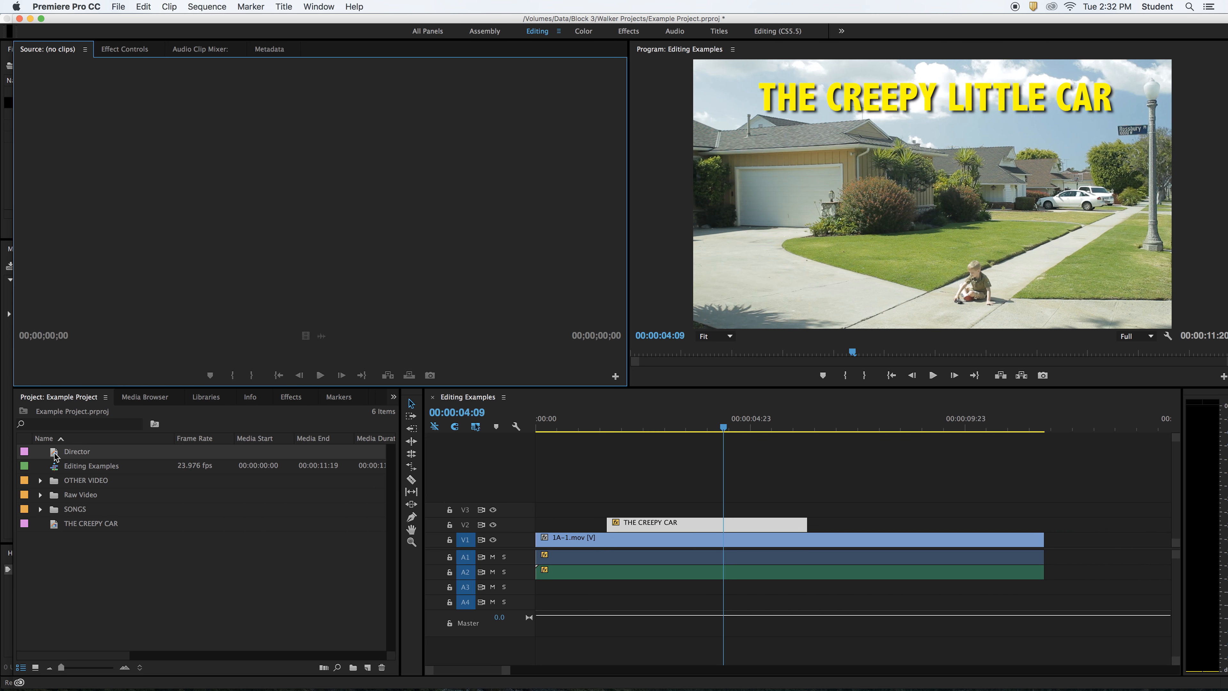
- Place the Director title on V2 after THE CREEPY CAR and shorten its end
left_click_drag(55, 453, 826, 525)
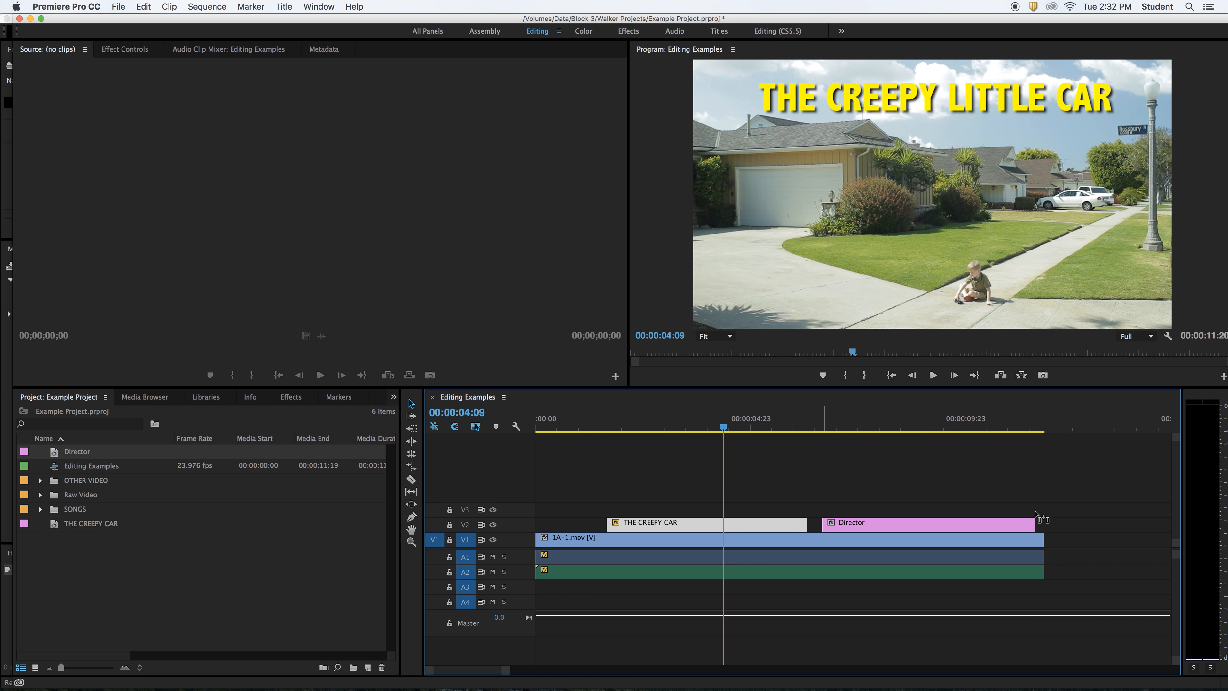
left_click_drag(1040, 520, 984, 525)
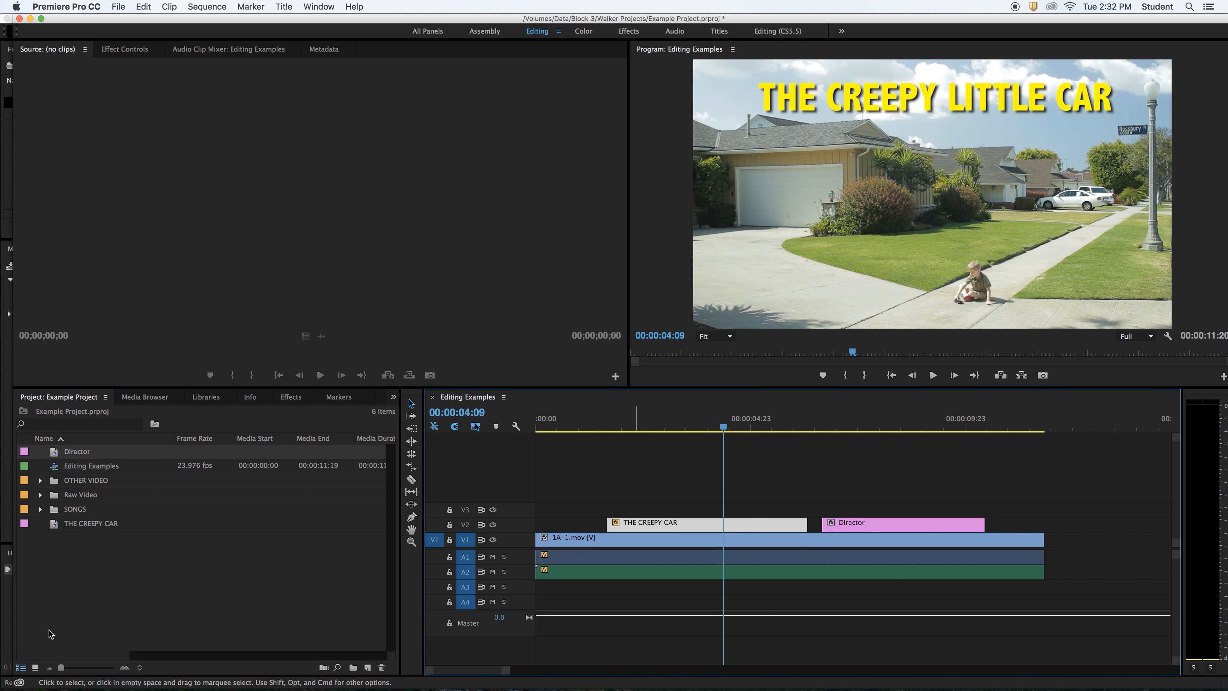
left_click(51, 633)
- Move the playhead to 00:00:02:07 and show the Dissolve video transitions
left_click(717, 485)
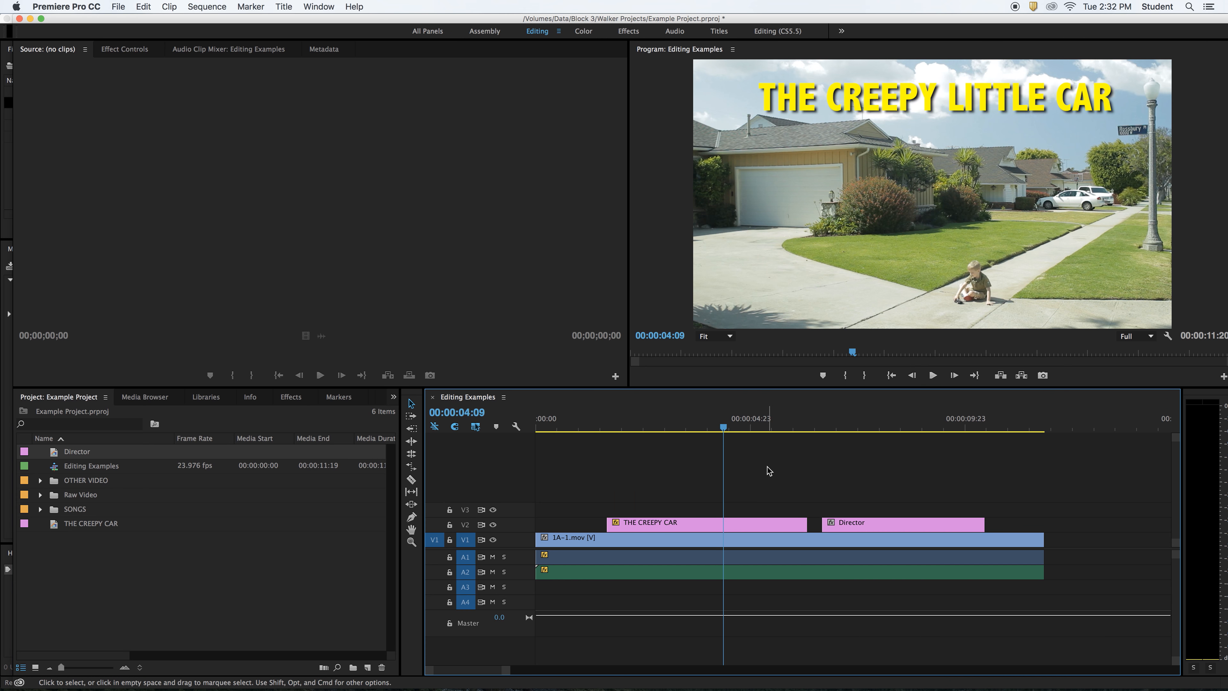
left_click(634, 427)
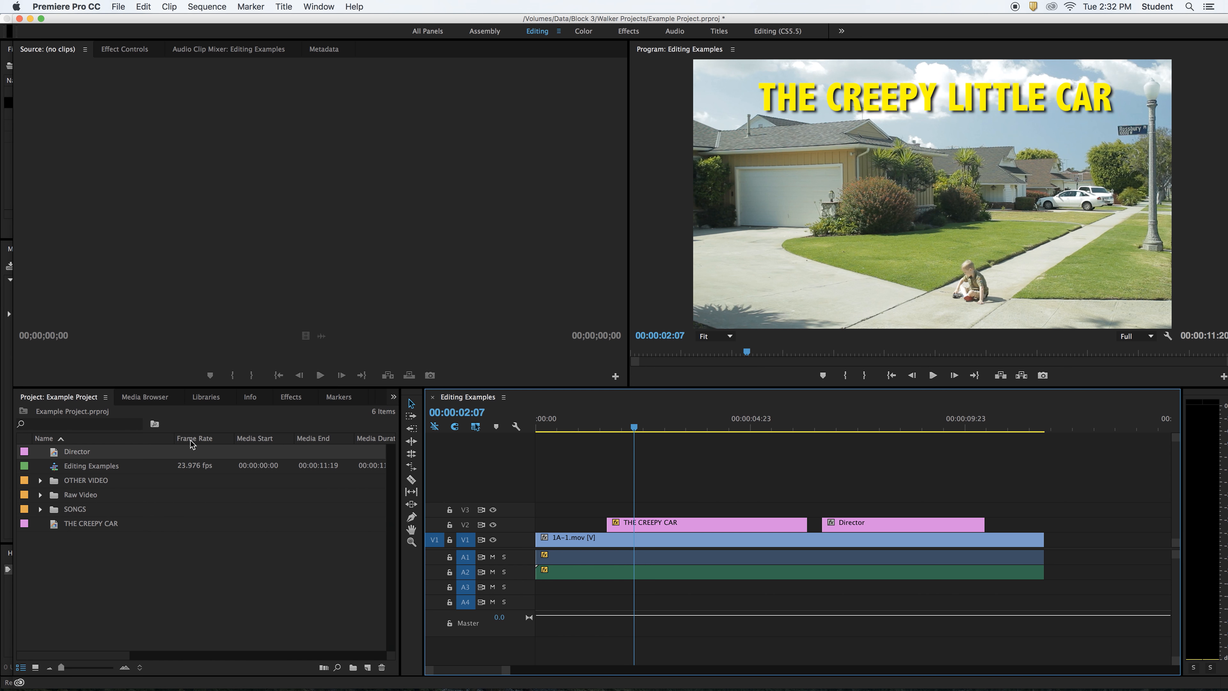
left_click(292, 397)
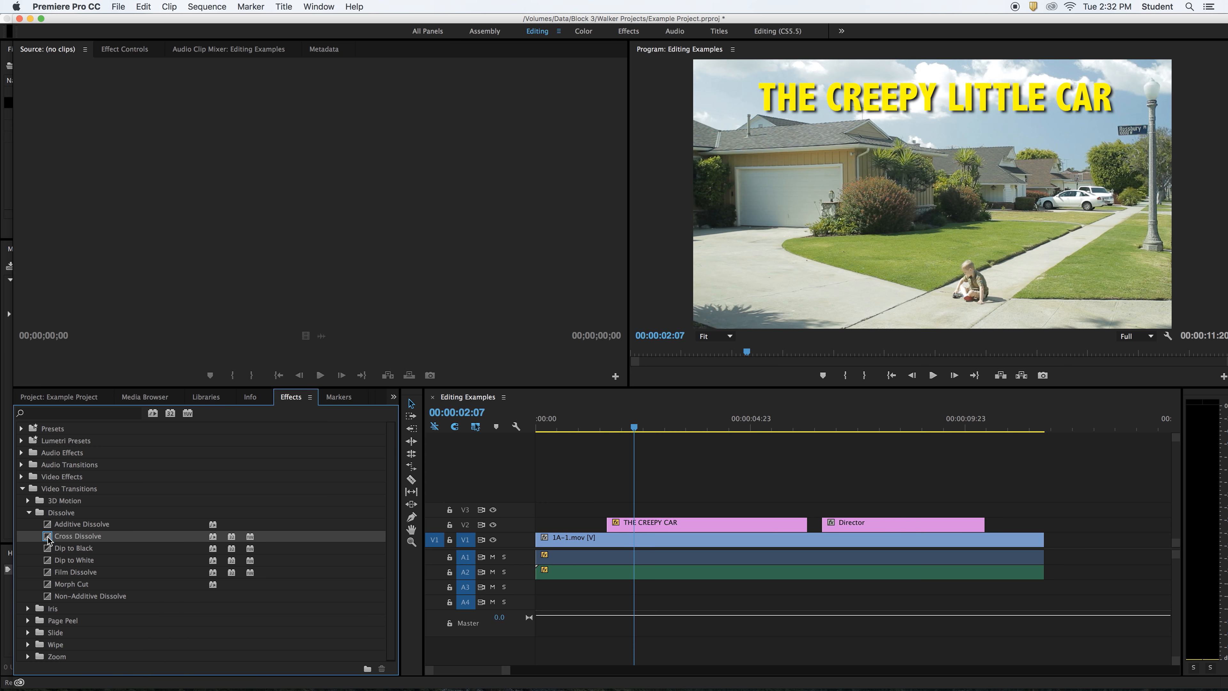
- Add Cross Dissolves to both ends of both title clips, trimming Director's last to 19 frames
left_click_drag(49, 540, 649, 525)
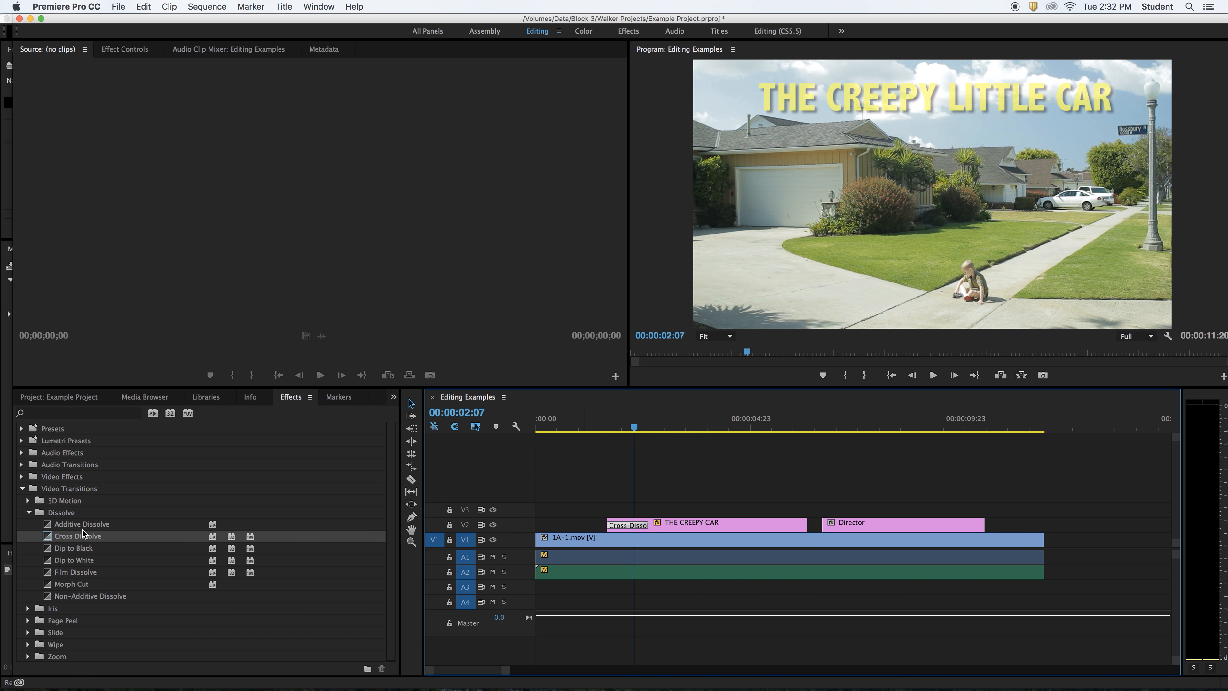
left_click_drag(83, 533, 765, 528)
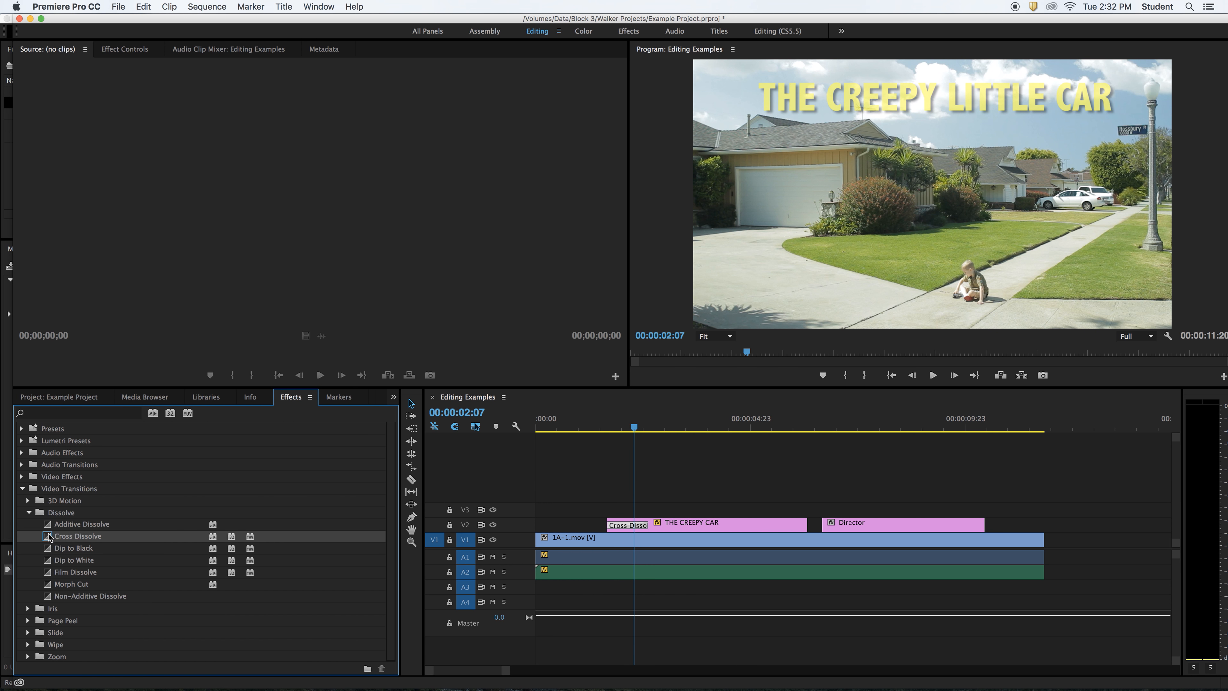
left_click_drag(49, 536, 772, 525)
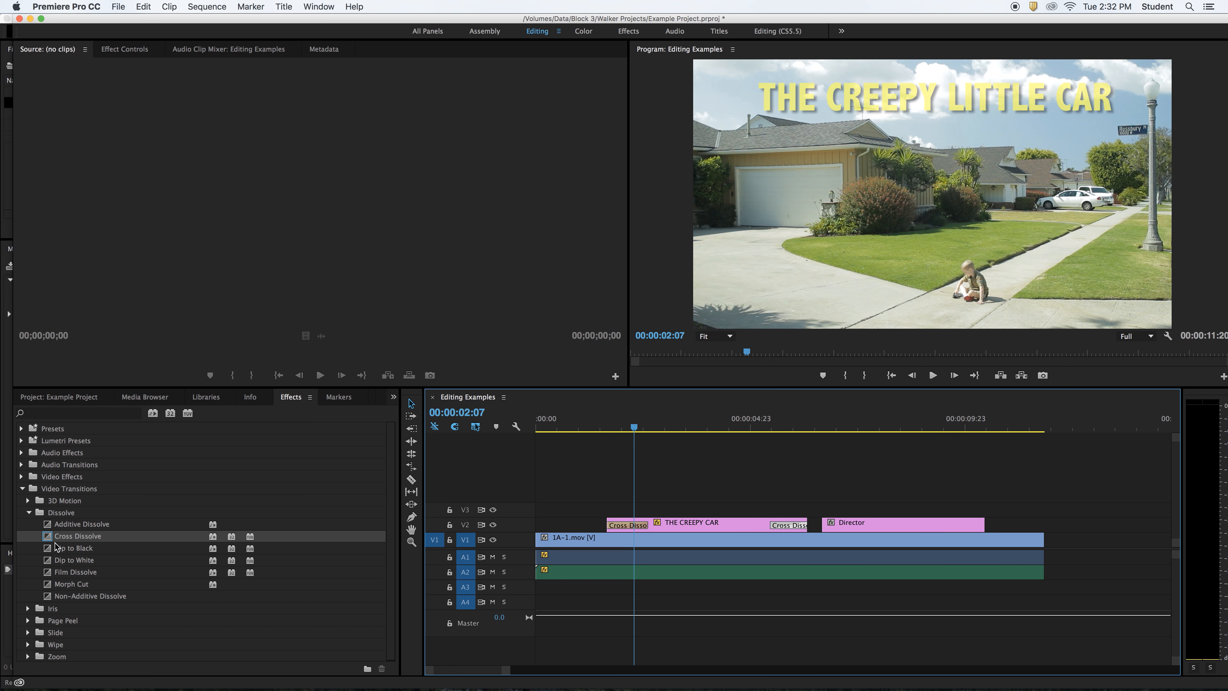
left_click_drag(57, 538, 830, 526)
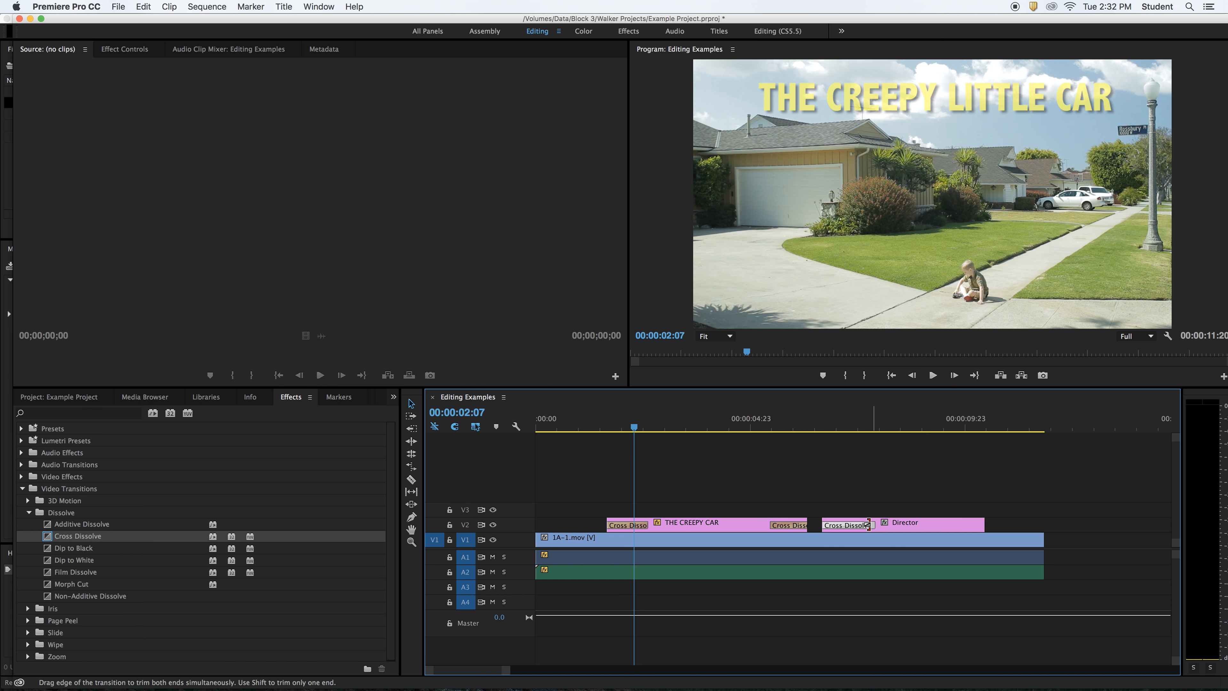
left_click_drag(160, 535, 956, 525)
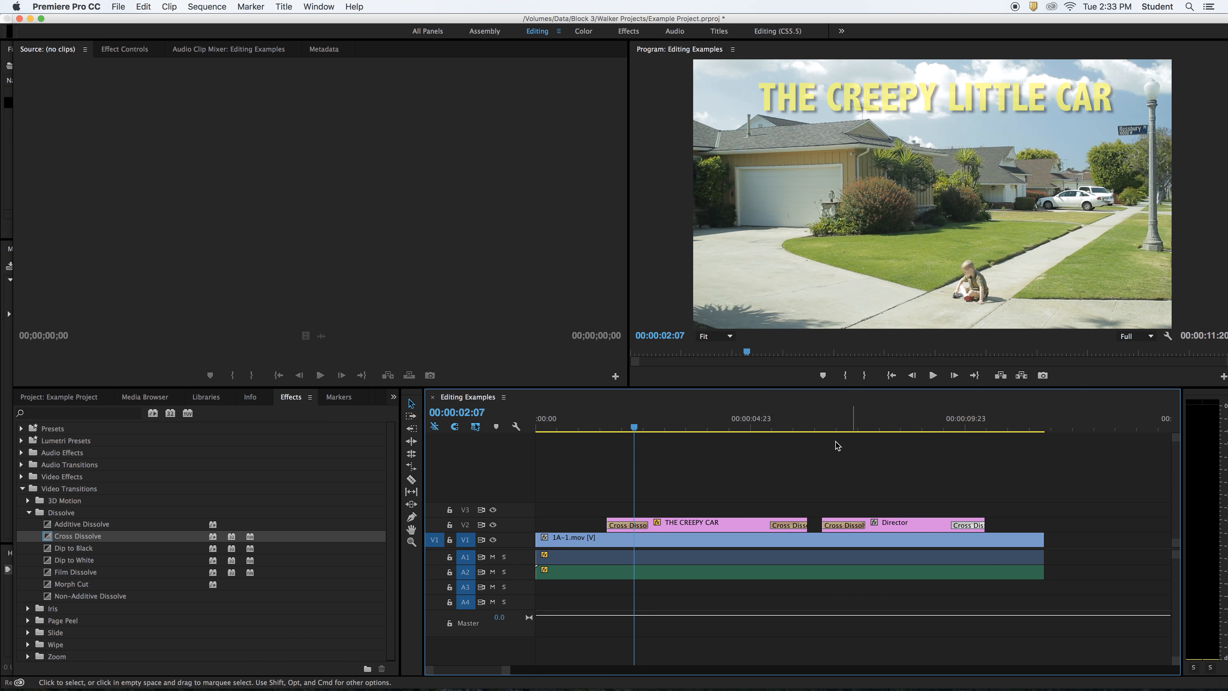
left_click_drag(578, 428, 511, 428)
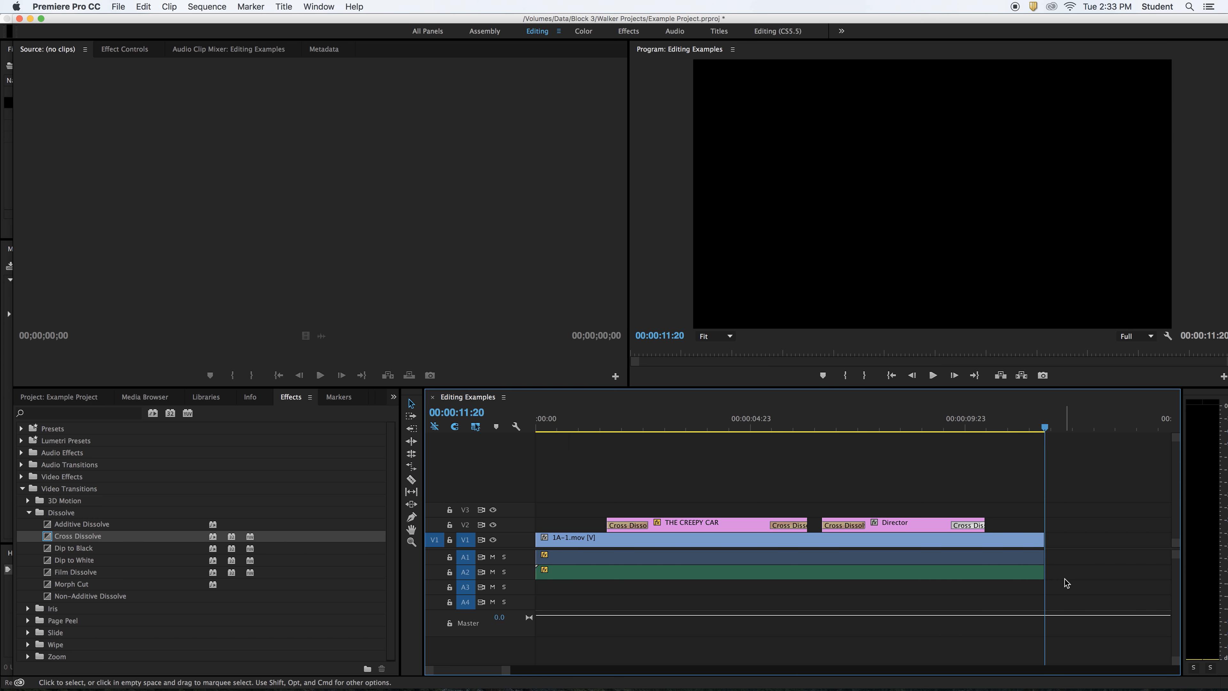
left_click(568, 418)
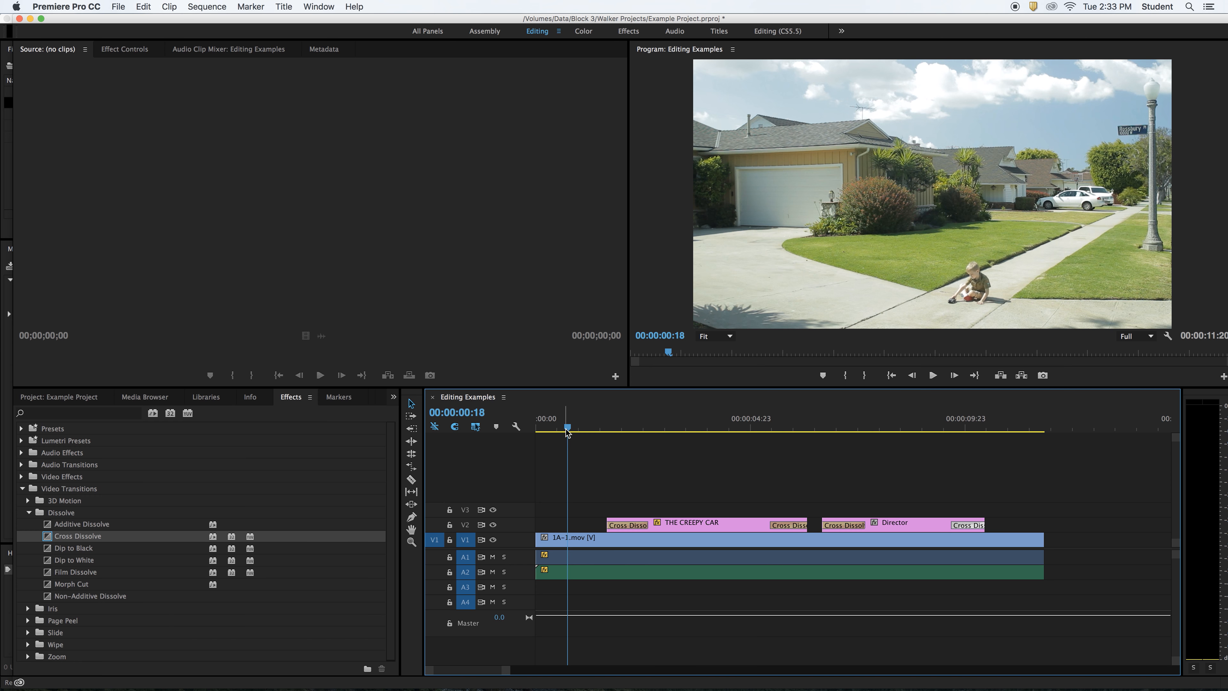
key("Home")
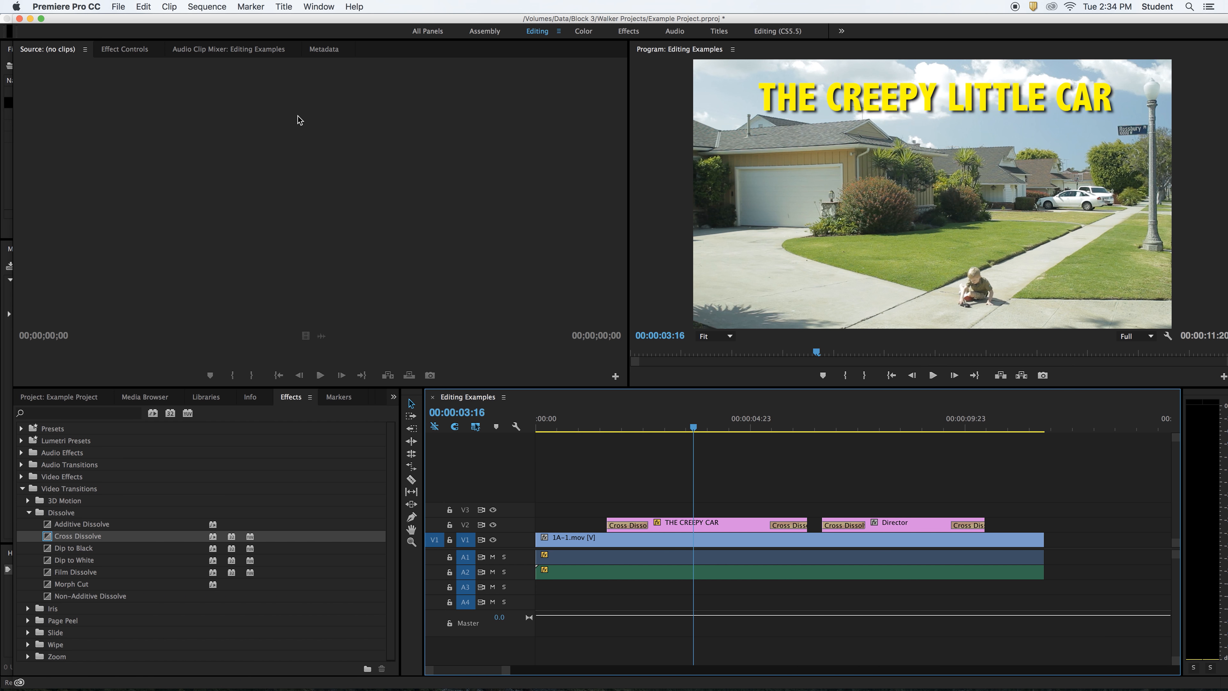
- Create a new title named 'Super Super'
left_click(117, 9)
mouse_move(260, 21)
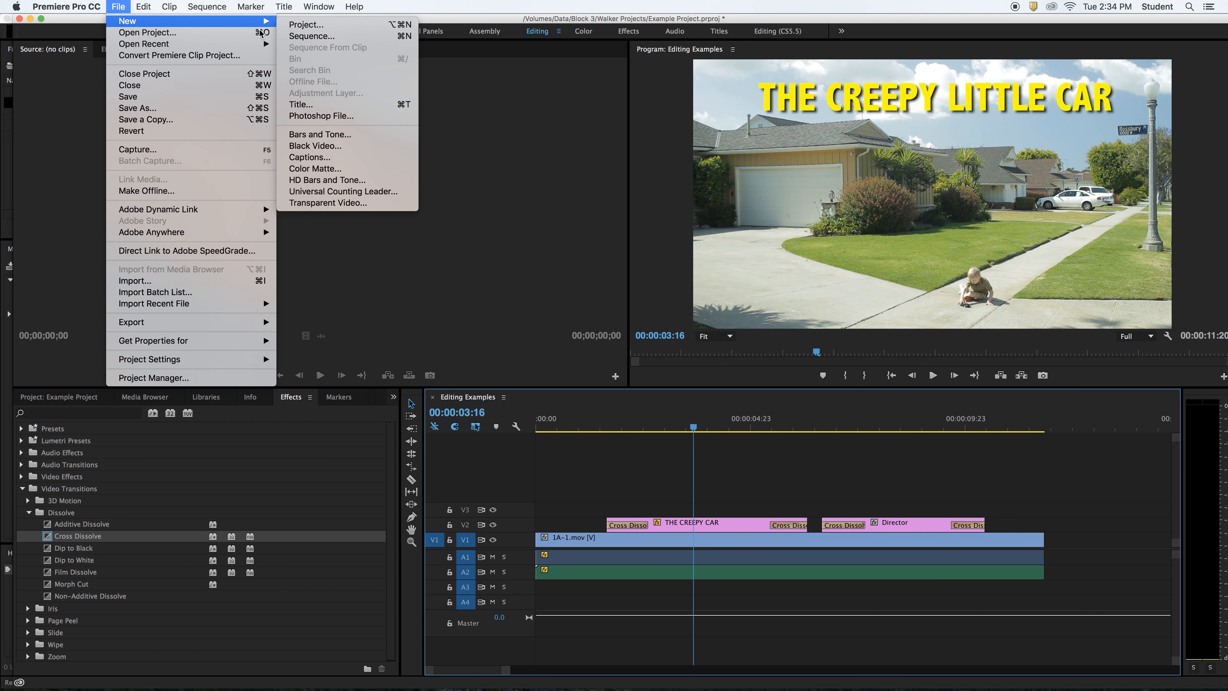
left_click(310, 108)
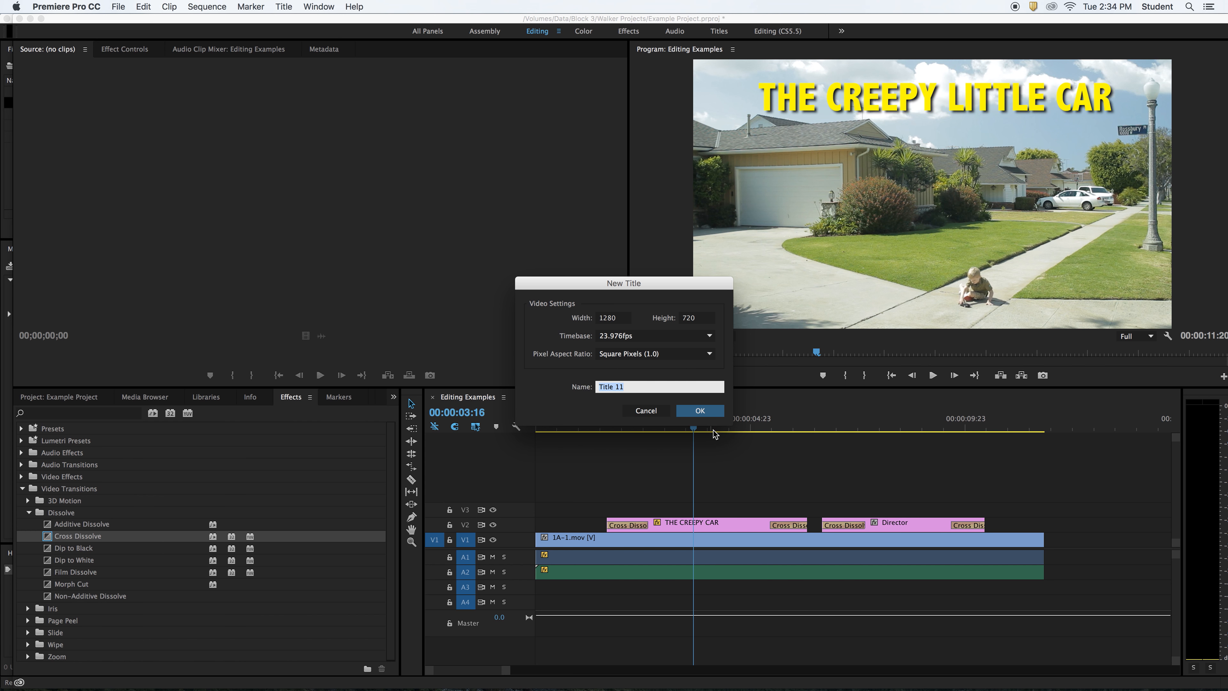
type("Super Back")
key("BackSpace")
key("BackSpace")
key("BackSpace")
key("BackSpace")
type("Super")
key("Return")
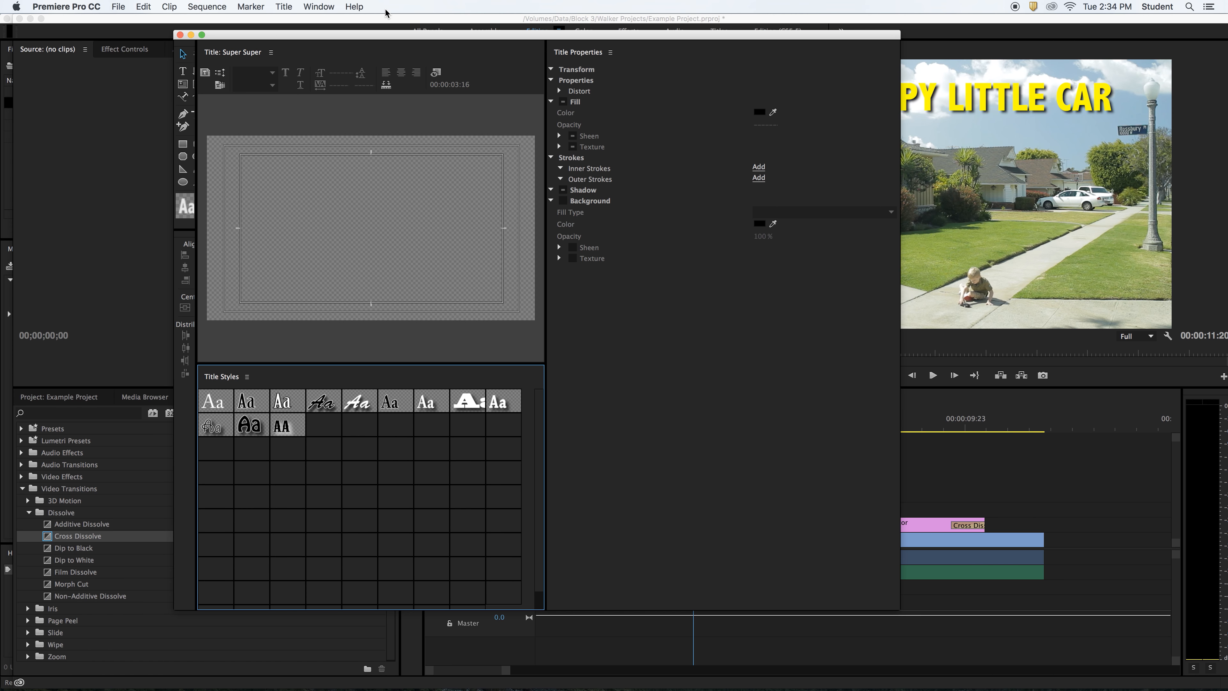
- Choose the Rectangle tool in the Titler's Tools panel
left_click(184, 55)
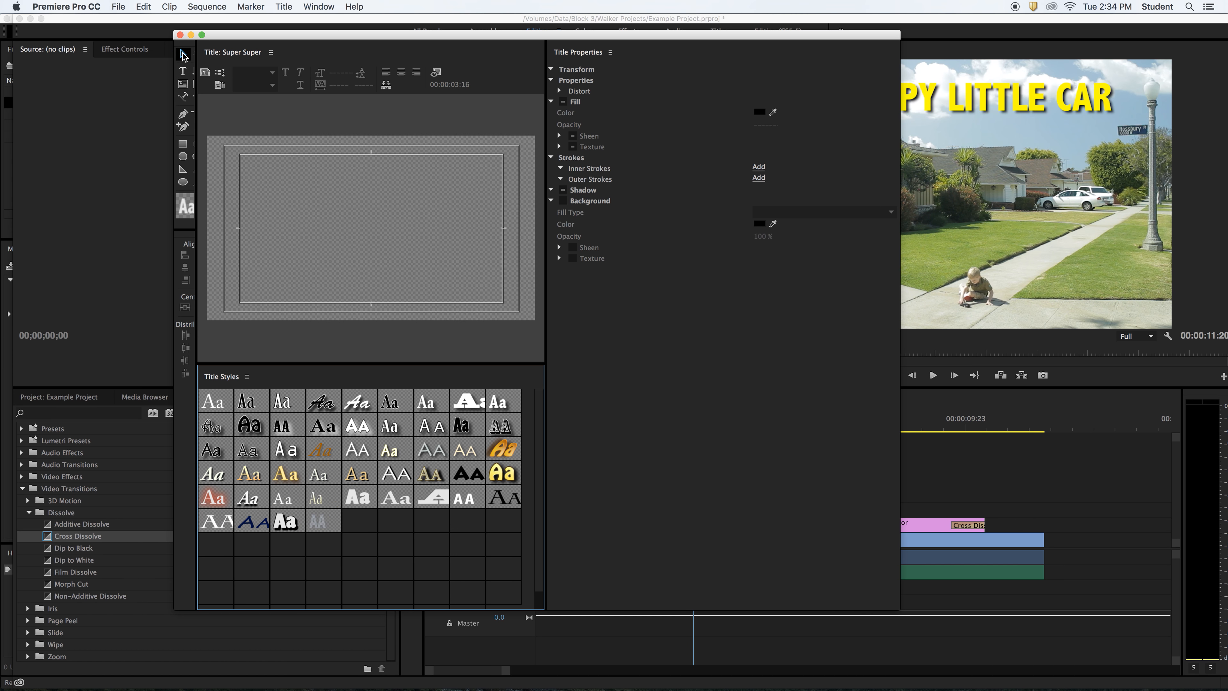
left_click(183, 71)
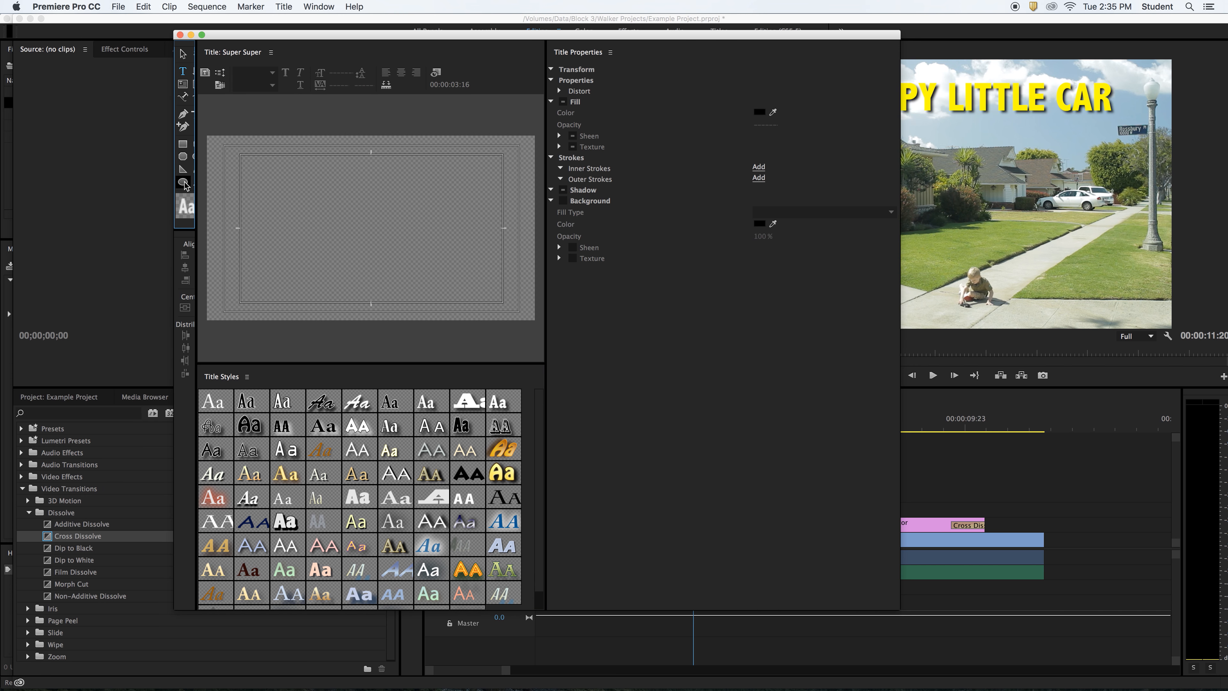
left_click(183, 144)
- Draw a wide thin bar across the lower title and fill it bright blue
mouse_move(246, 241)
left_mouse_down()
mouse_move(441, 248)
mouse_move(498, 265)
left_mouse_up()
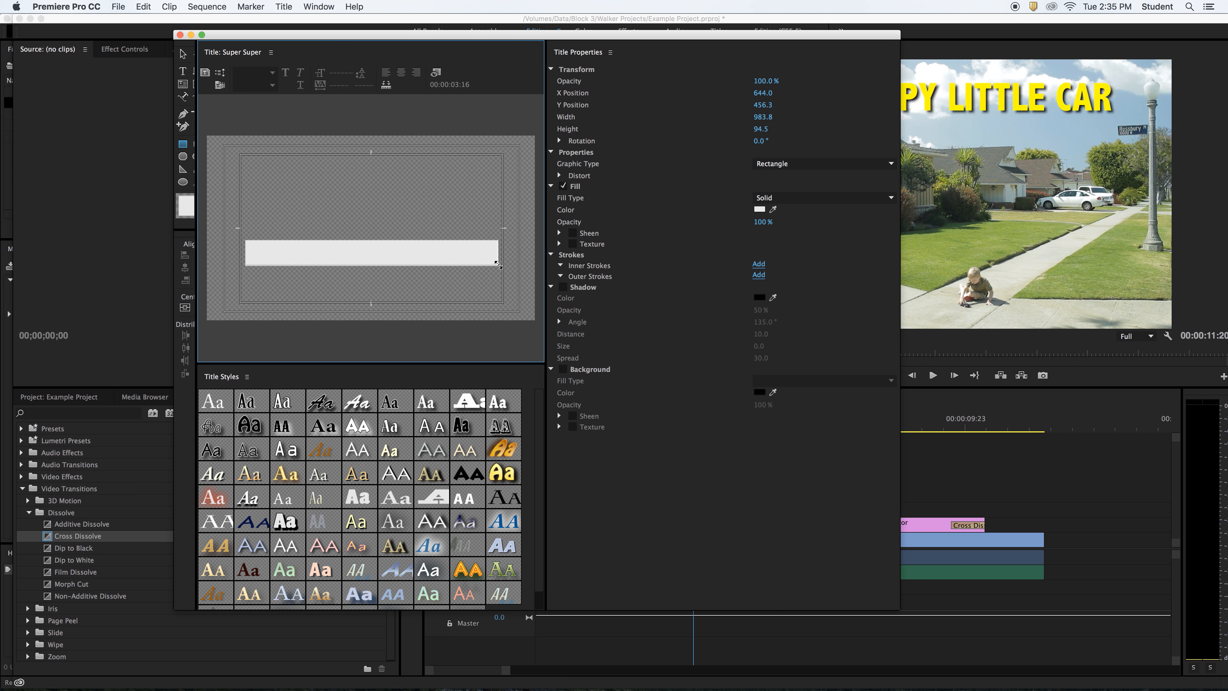
left_click(759, 209)
left_click(645, 266)
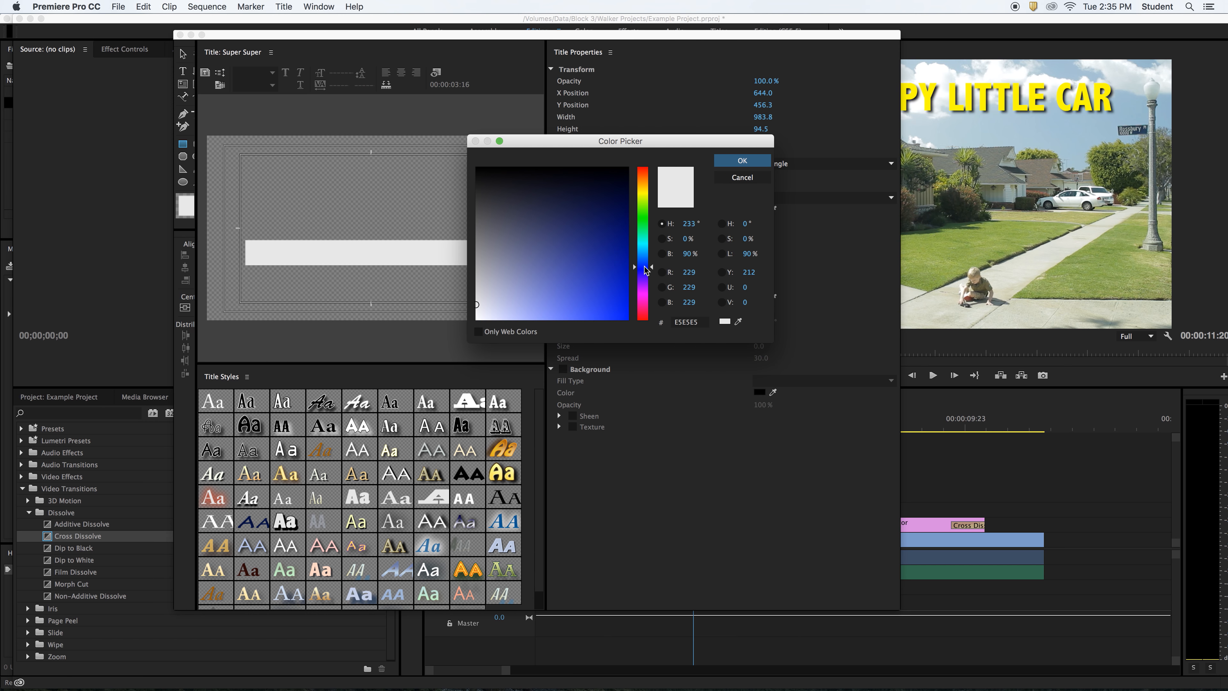
left_click(646, 270)
left_click(621, 302)
left_click(621, 292)
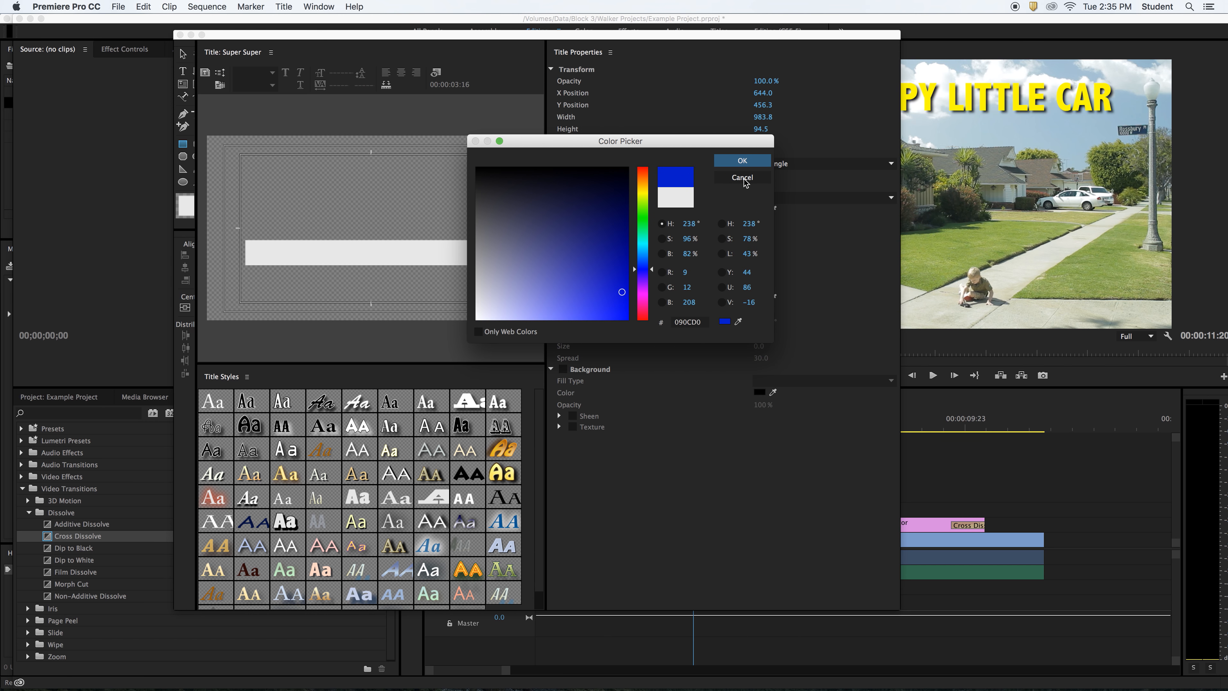
left_click(742, 160)
- Draw a thinner second bar below it and fill it dark navy
left_click_drag(307, 276, 482, 299)
left_click(762, 211)
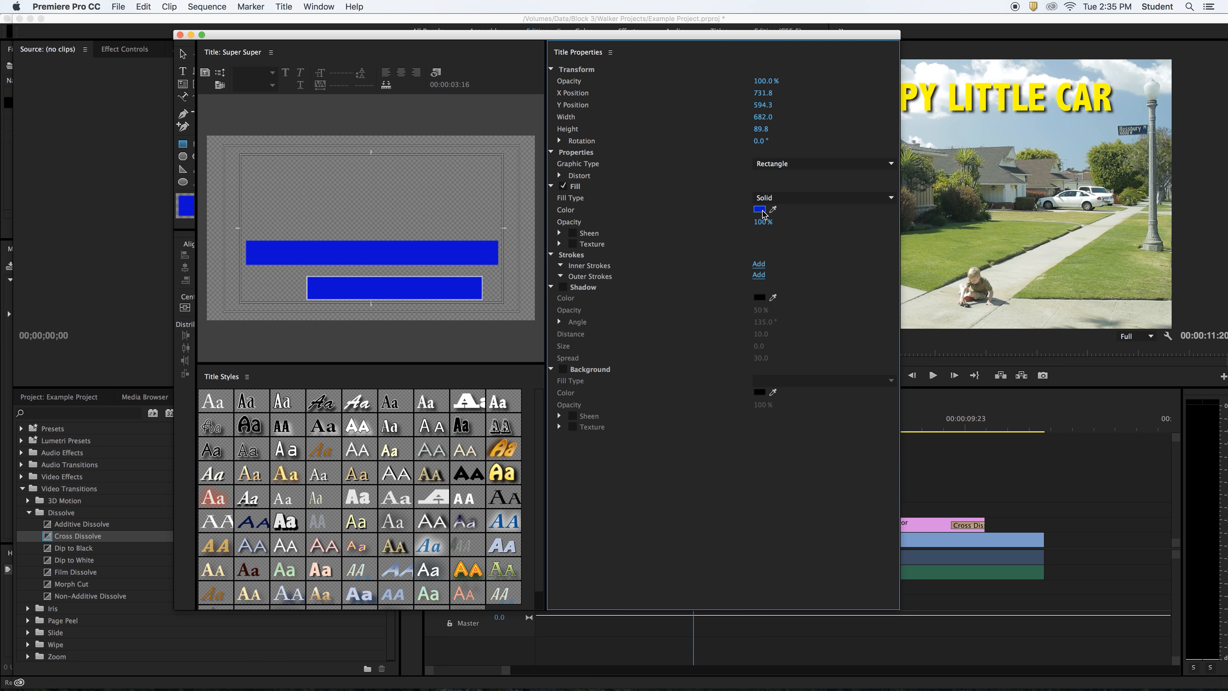
left_click_drag(621, 232, 620, 220)
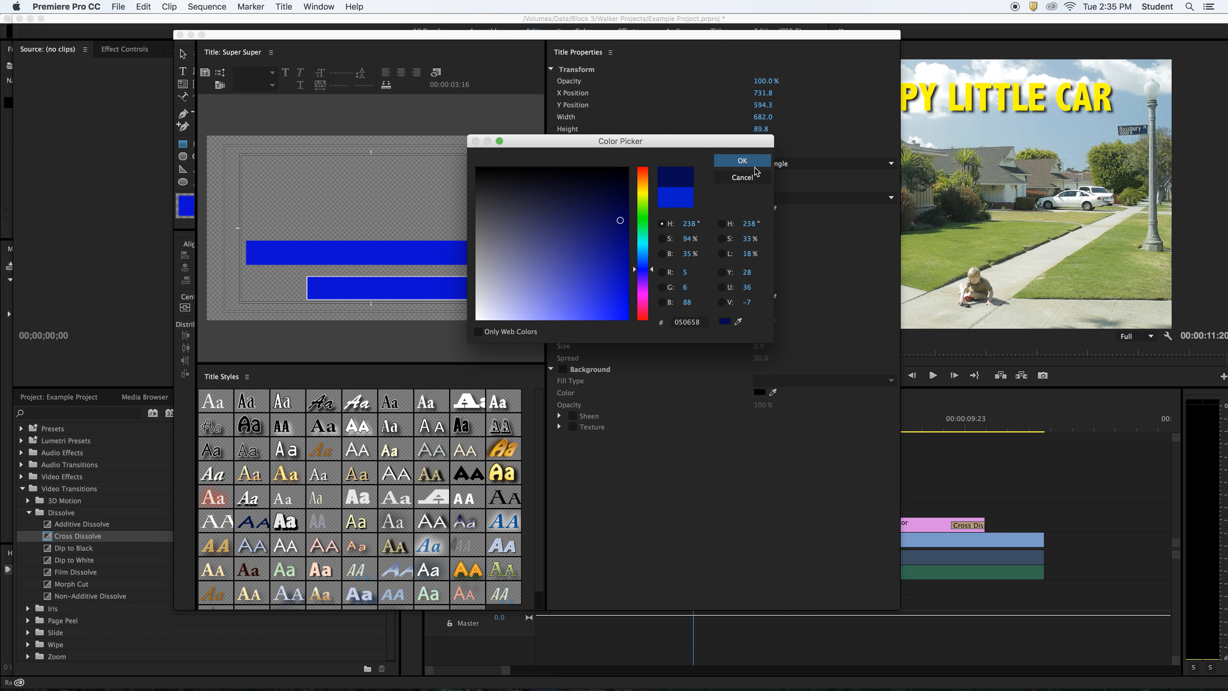
left_click(742, 161)
- Arrange the bars so the blue bar sits directly above the navy bar
left_click(184, 57)
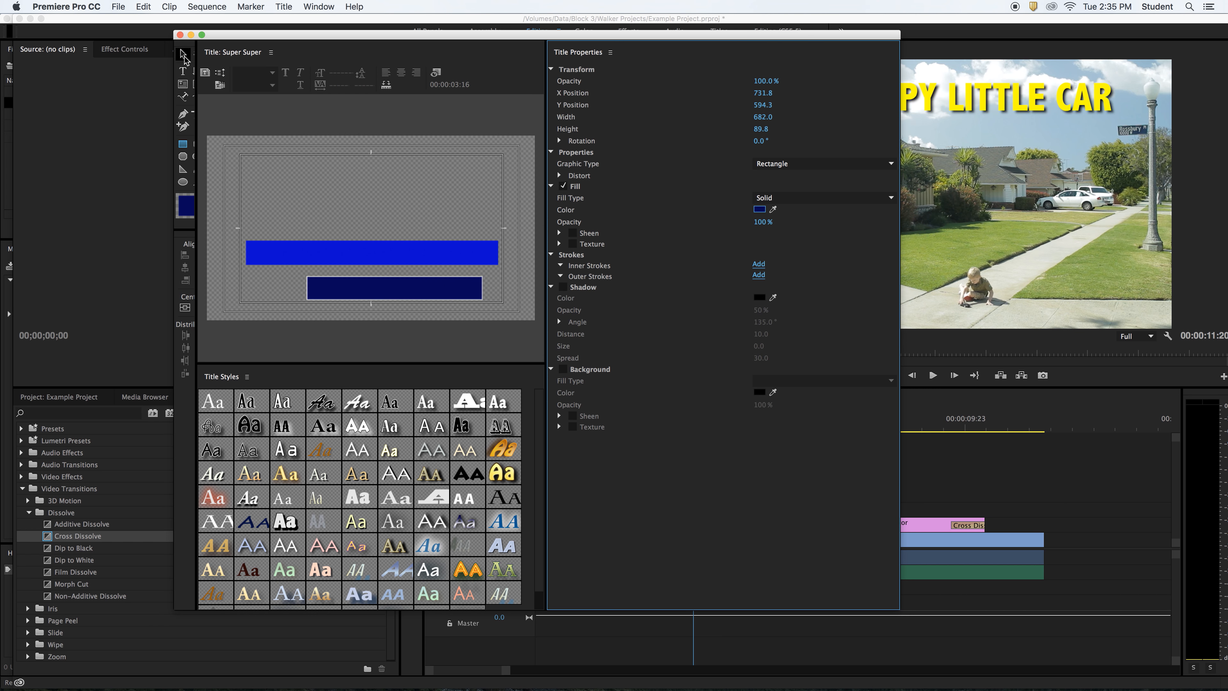
left_click_drag(396, 259, 351, 297)
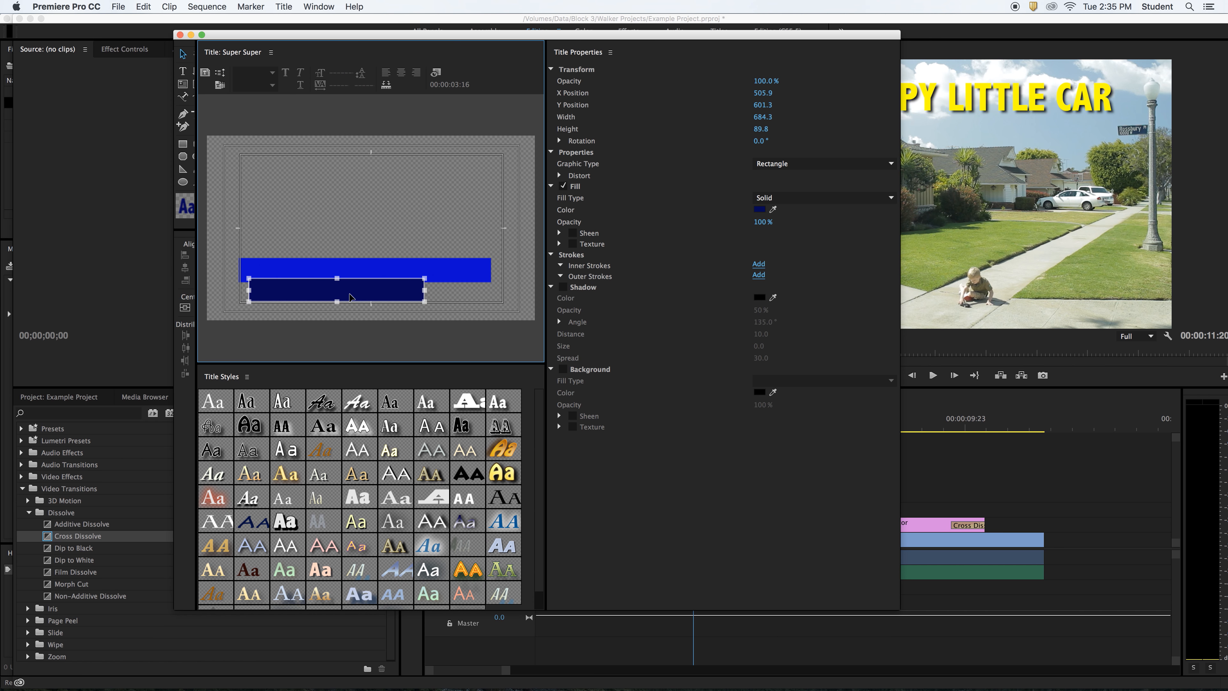
left_click_drag(351, 296, 343, 292)
left_click(360, 243)
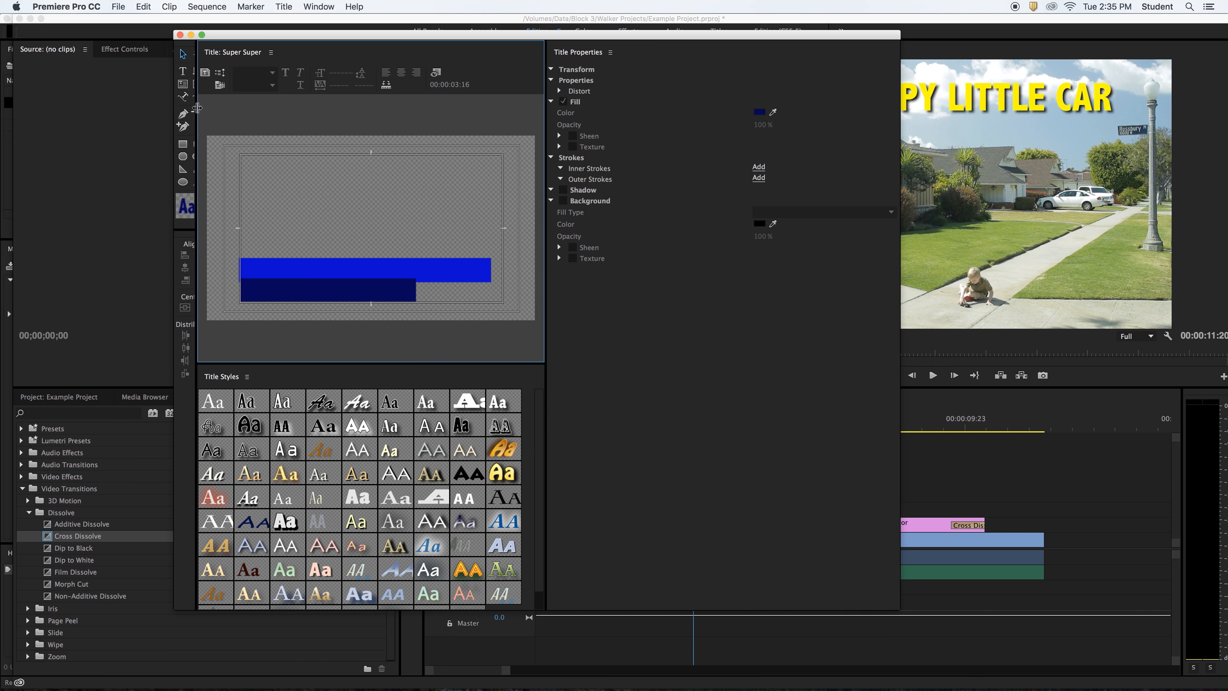
- Type the student's full name as a new text box above the bars
left_click(183, 72)
left_click(283, 193)
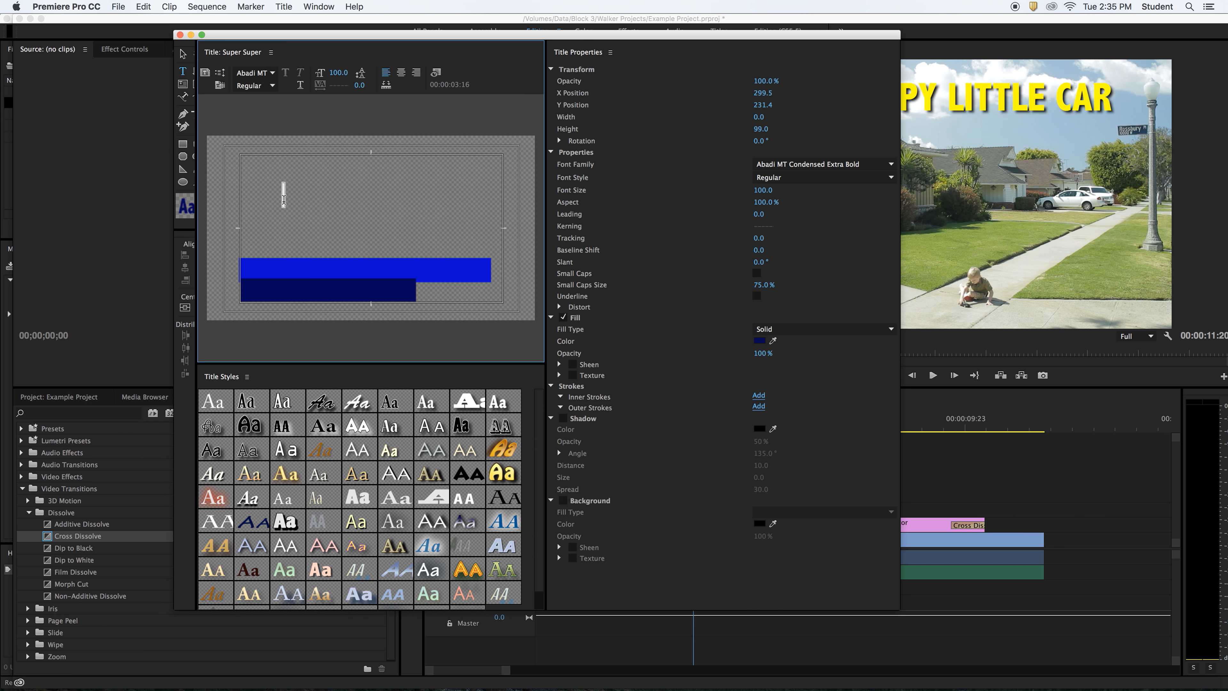
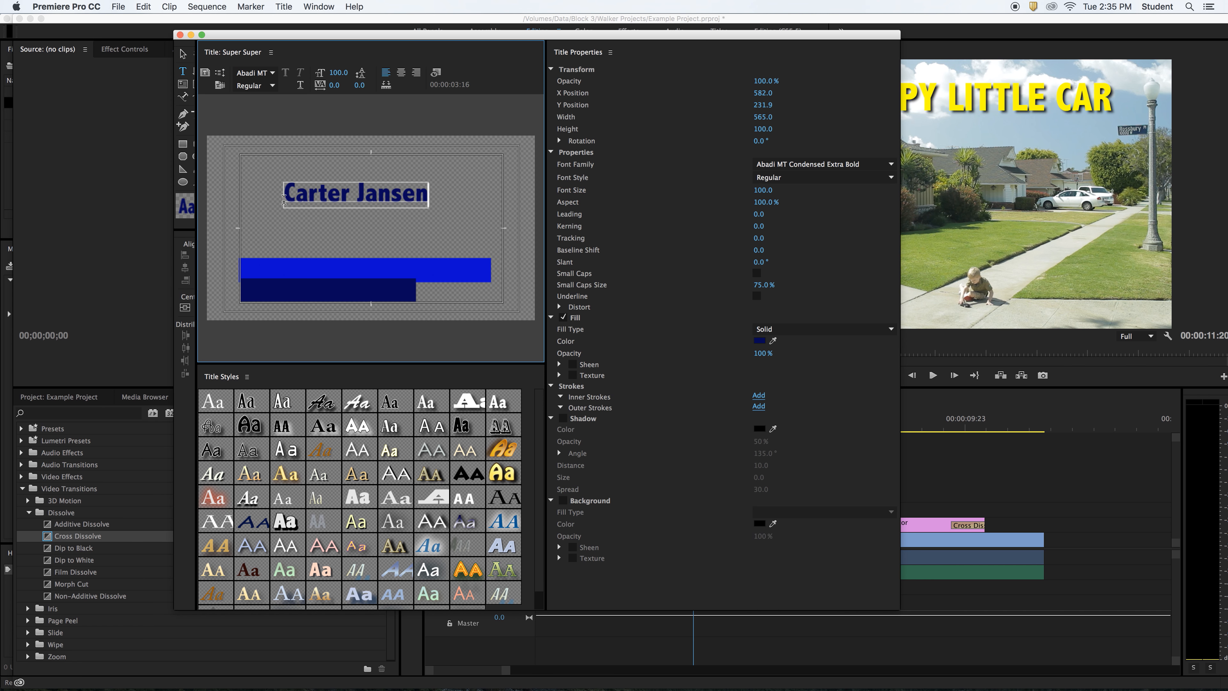
- Position the name on the bright blue bar and reduce its font size to 86
left_click(183, 53)
left_click_drag(394, 197, 360, 275)
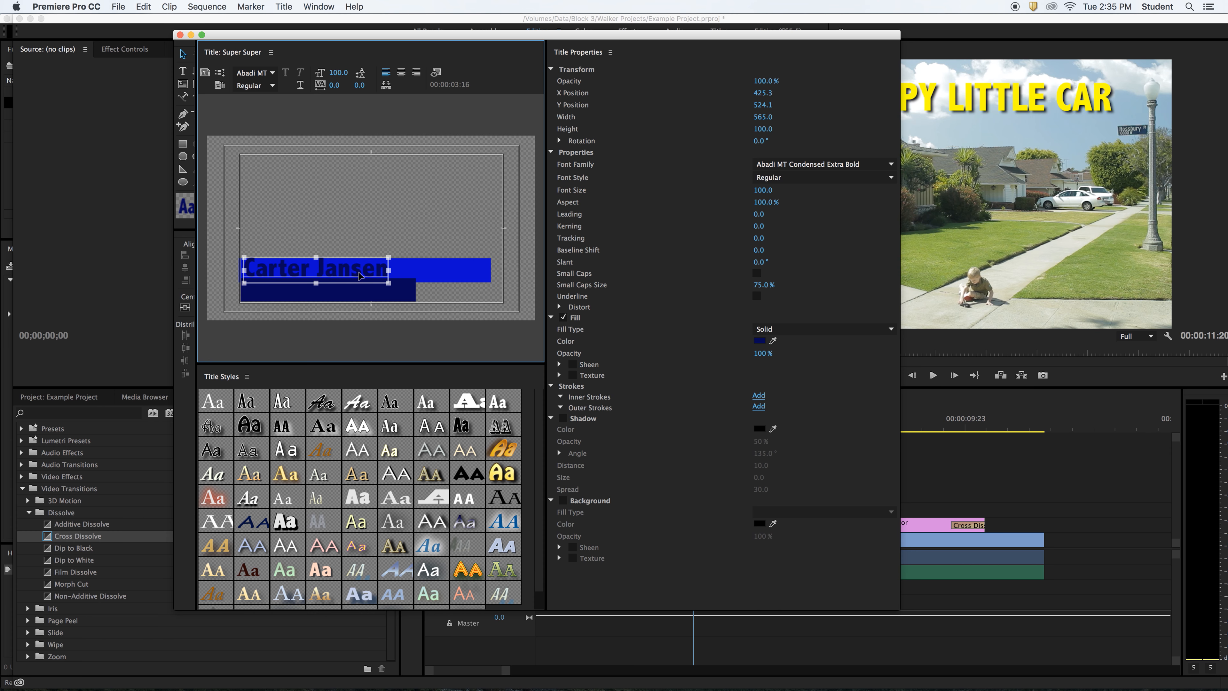
mouse_move(360, 276)
left_mouse_down()
mouse_move(363, 292)
mouse_move(363, 279)
left_mouse_up()
left_click_drag(762, 192, 756, 191)
left_click(350, 244)
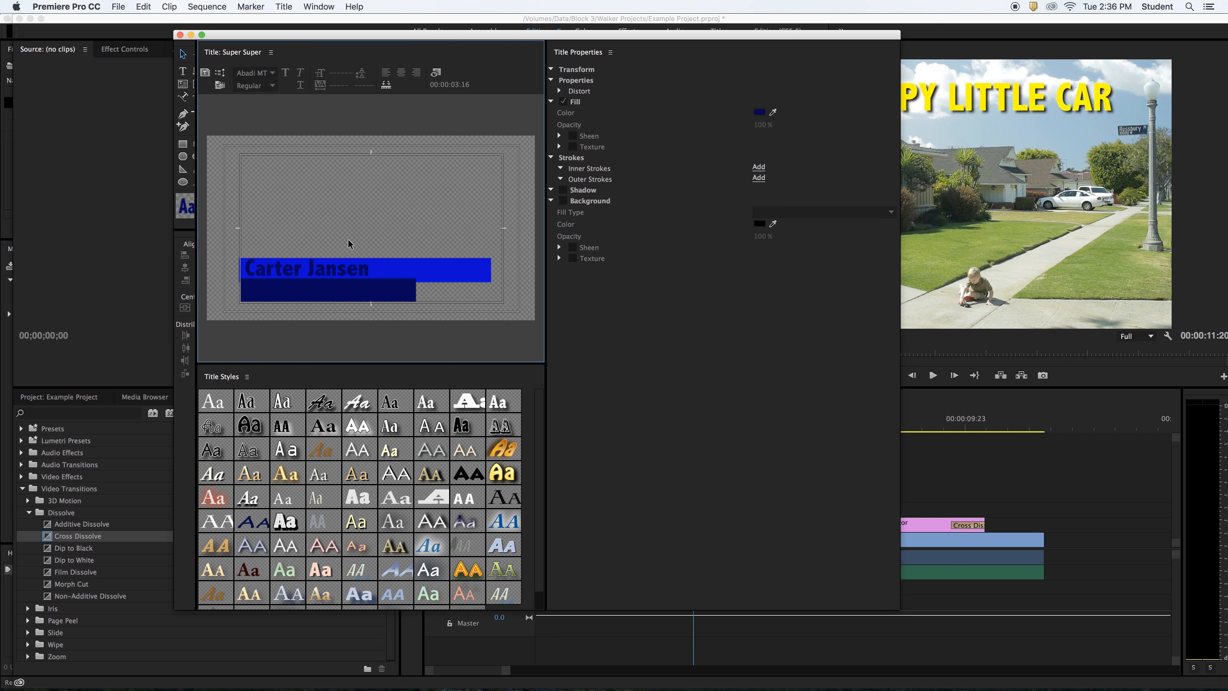
left_click(324, 270)
left_click_drag(324, 270, 323, 271)
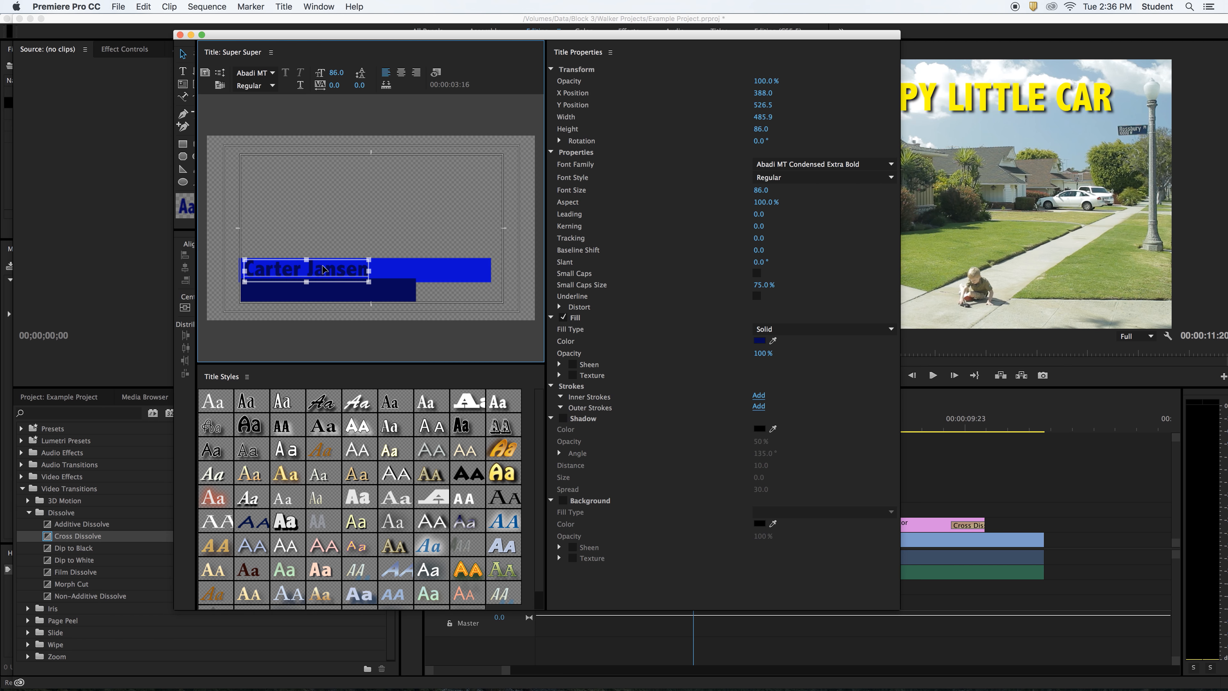
left_click(400, 263)
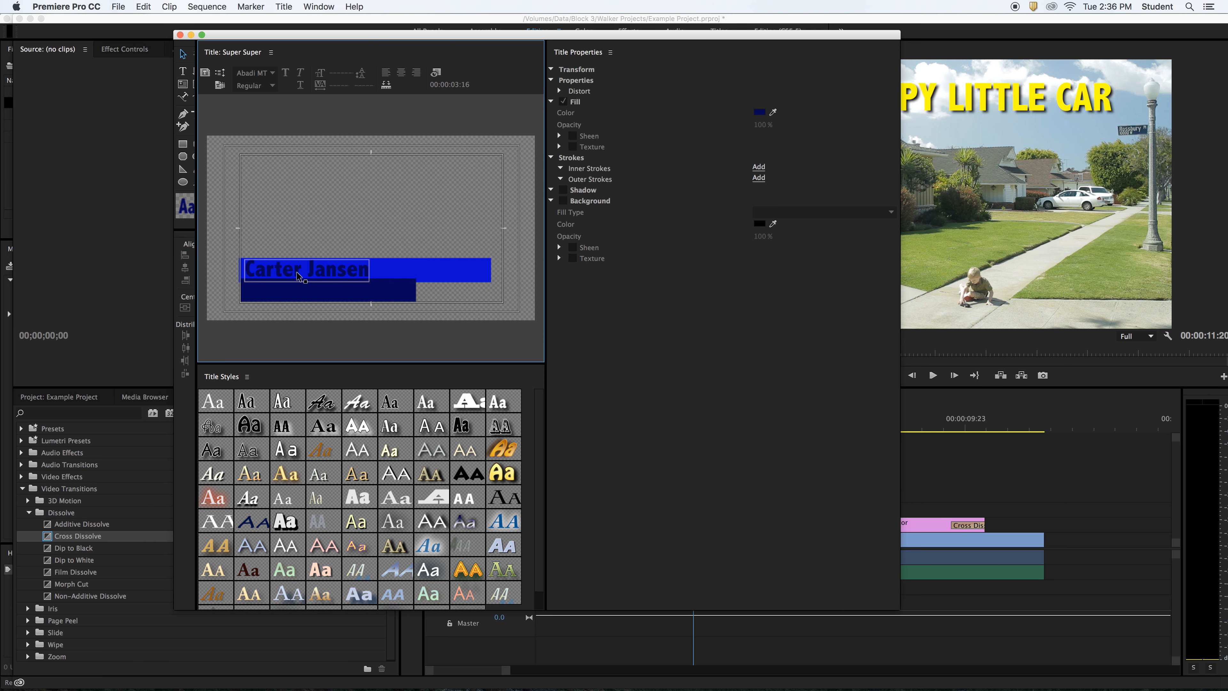
- Select the blue bar and start picking a paler blue-grey fill colour
left_click(436, 270)
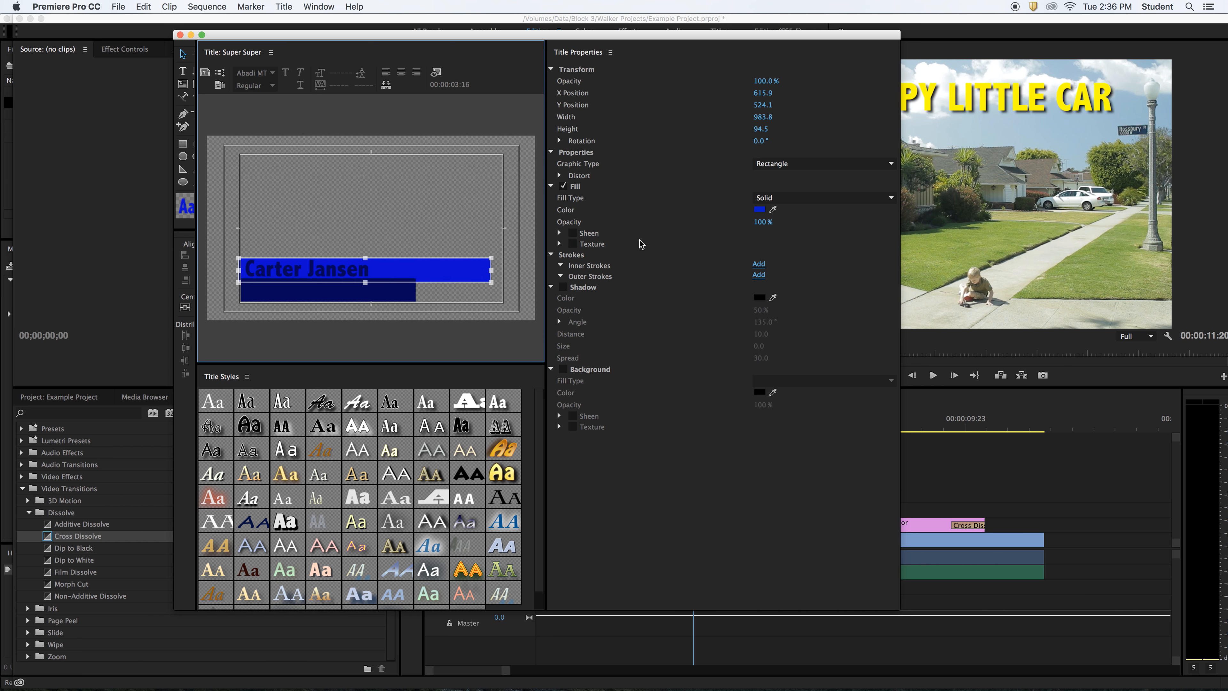
left_click(760, 210)
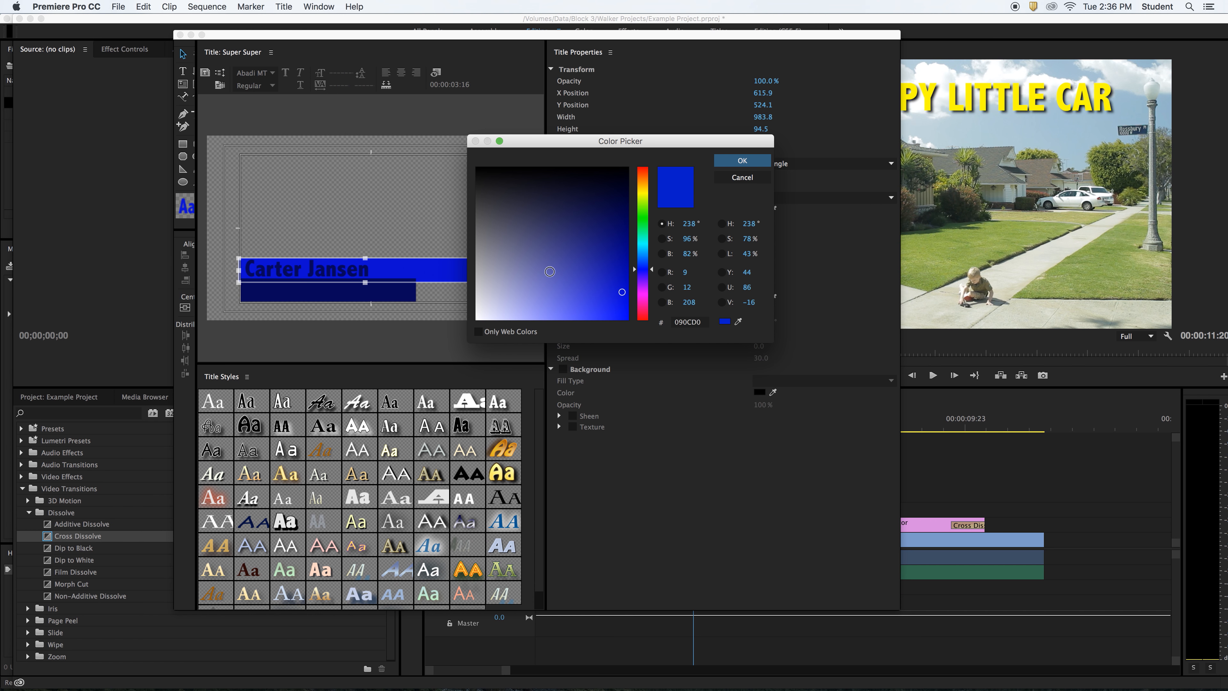
left_click(526, 264)
left_click(498, 282)
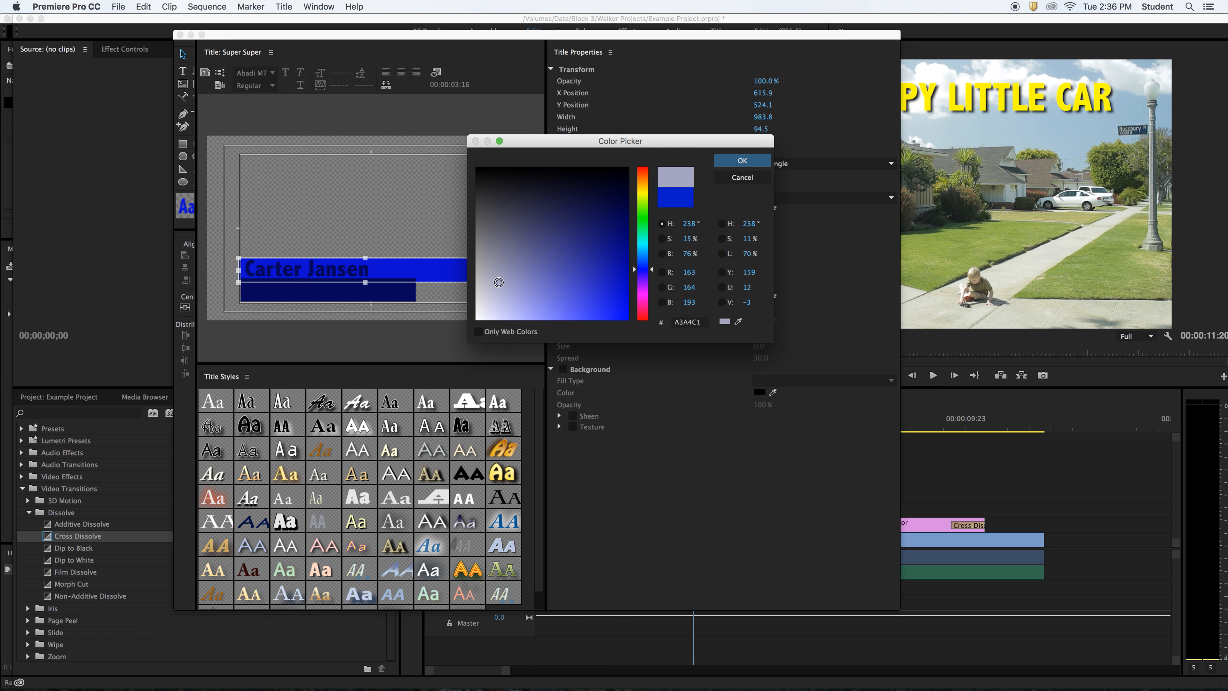
- Try a pale lavender fill on the blue bar, then undo it
left_click(496, 291)
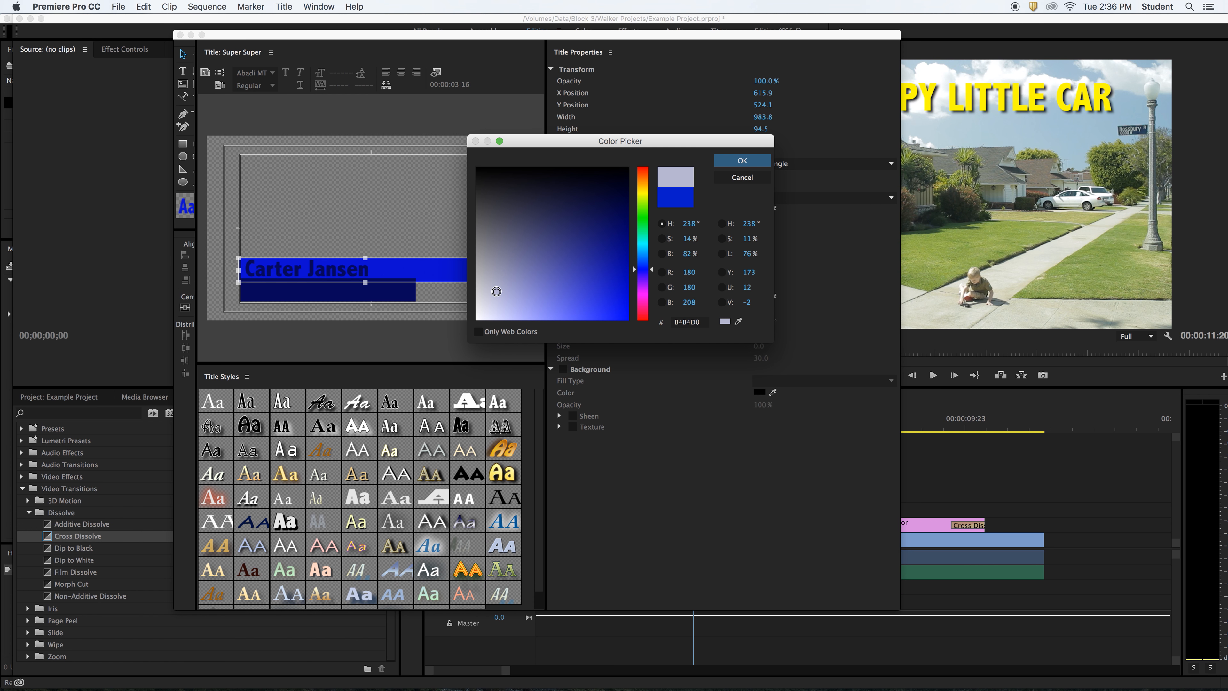
left_click(743, 161)
key("super+z")
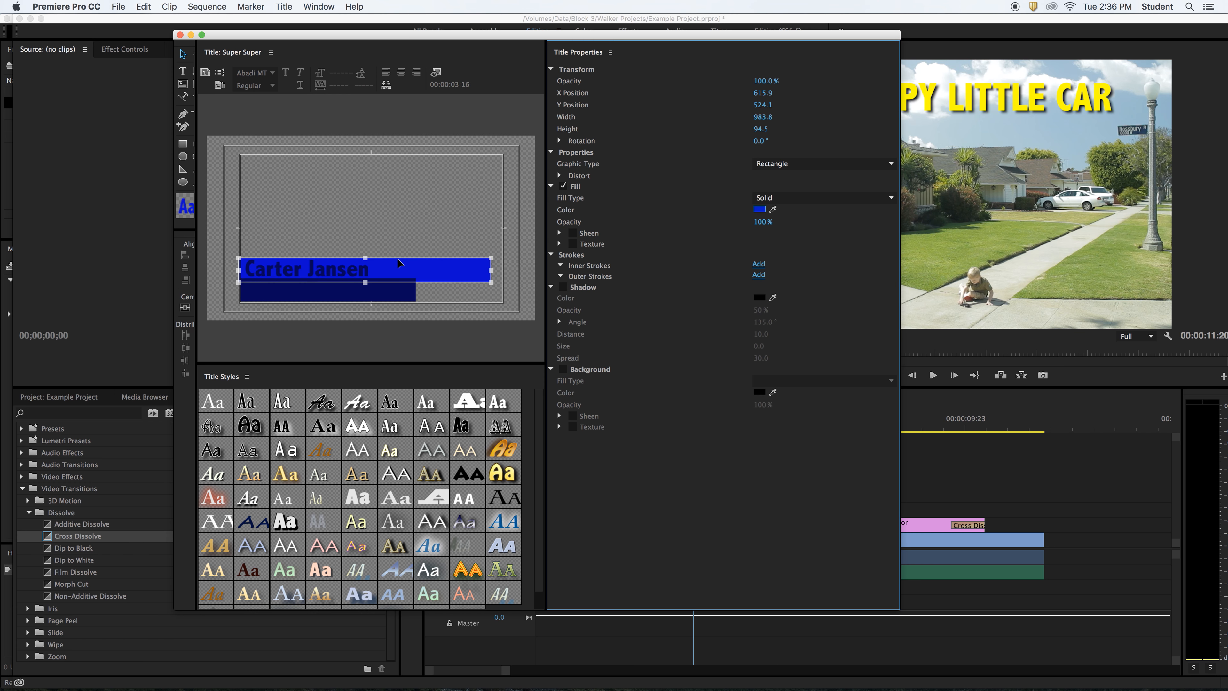
left_click(338, 276)
- Colour the name text pale lavender and narrow it to 93% aspect
left_click(352, 270)
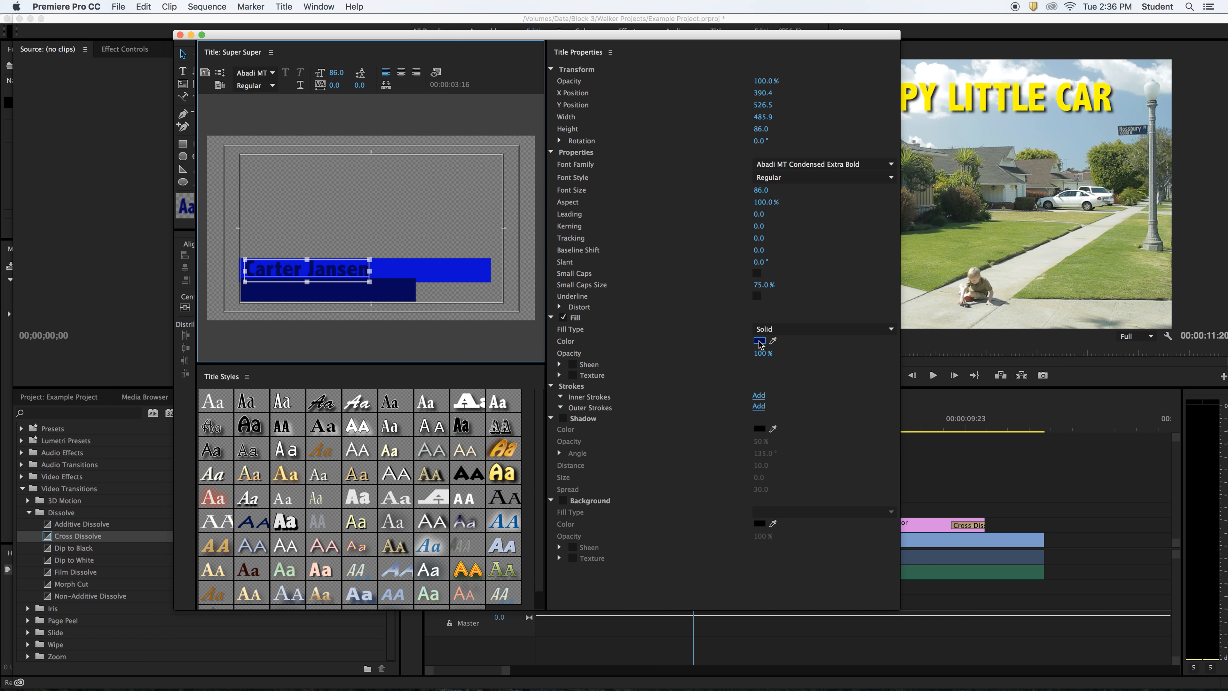
left_click(759, 341)
left_click(501, 291)
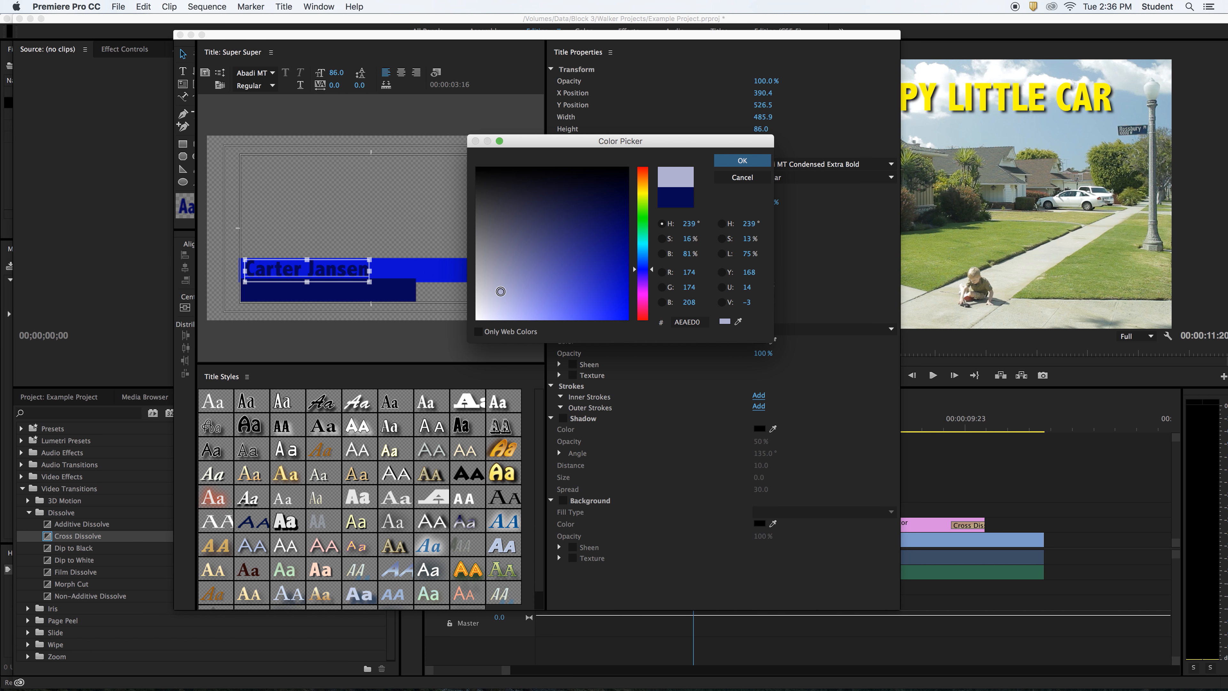
left_click(742, 161)
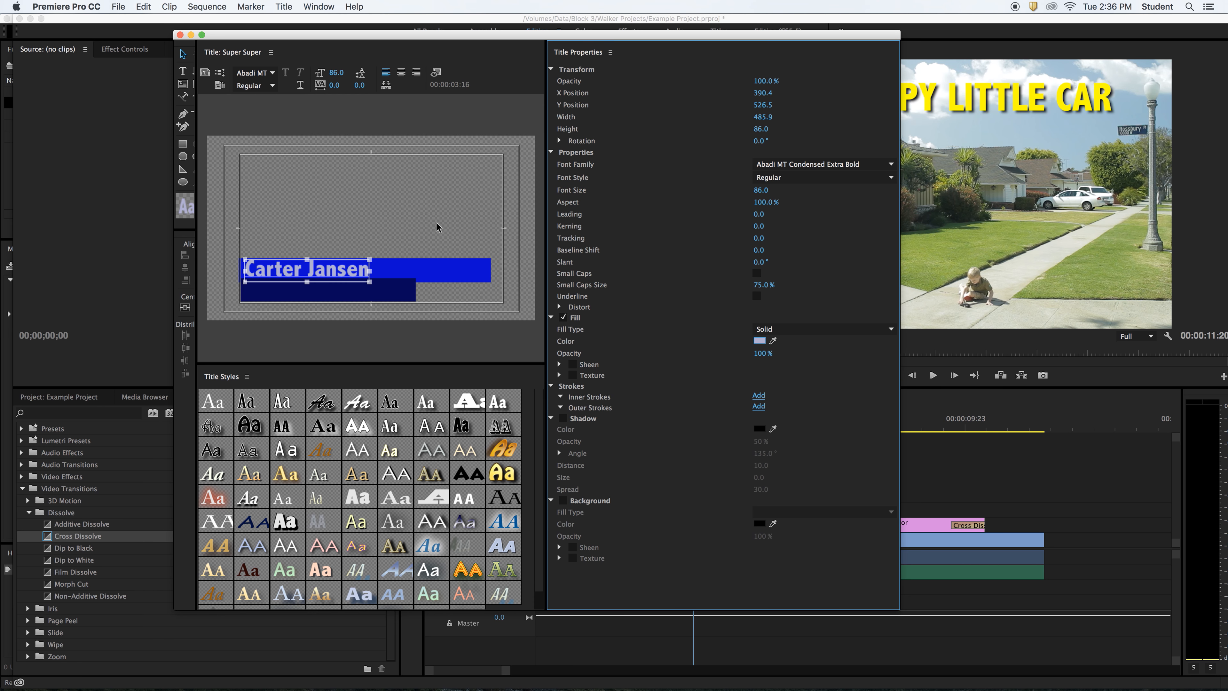
left_click(344, 236)
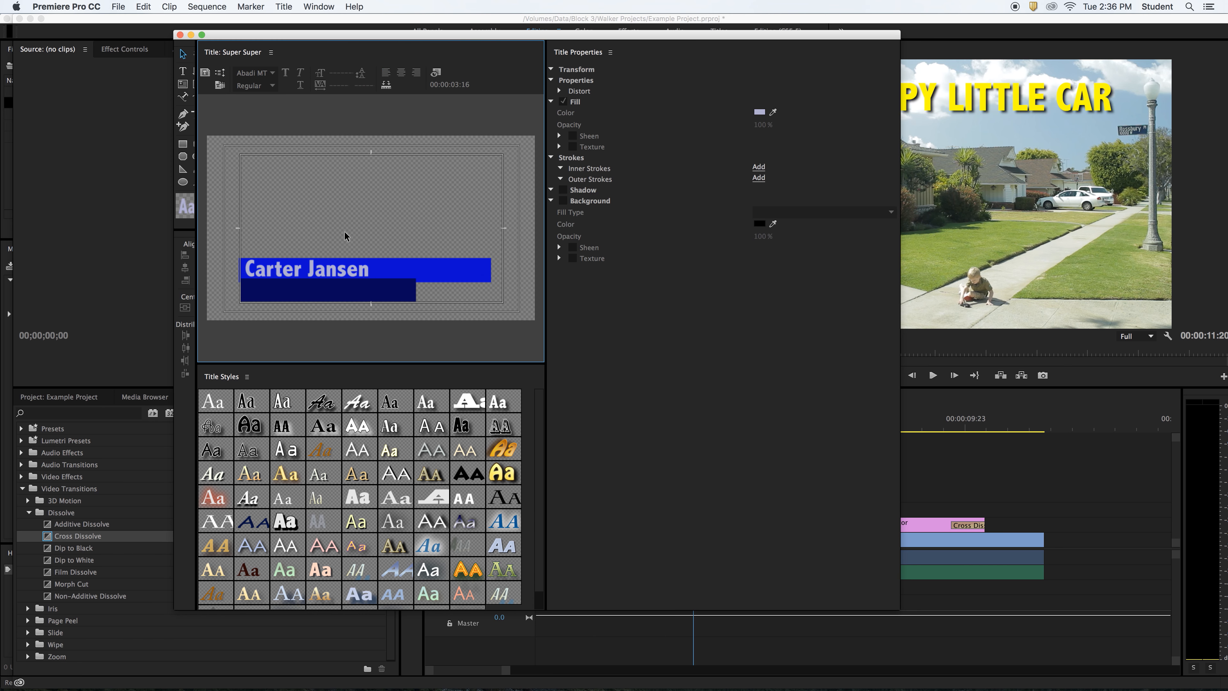
left_click(360, 261)
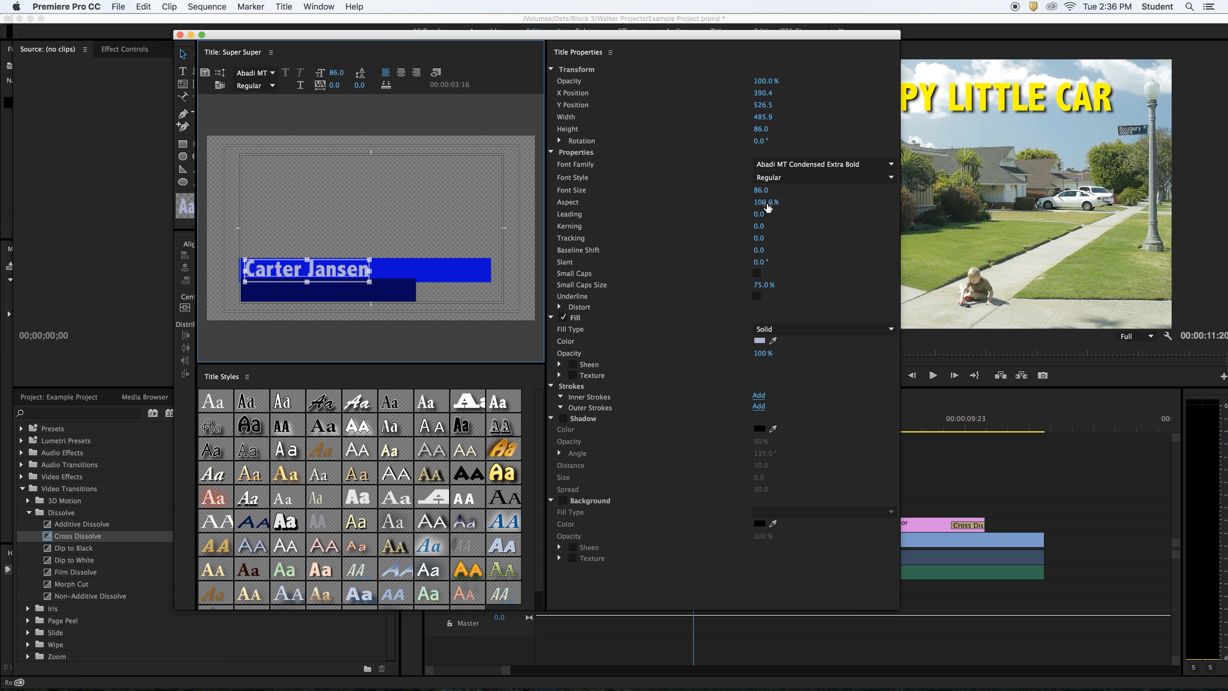
left_click_drag(768, 207, 758, 207)
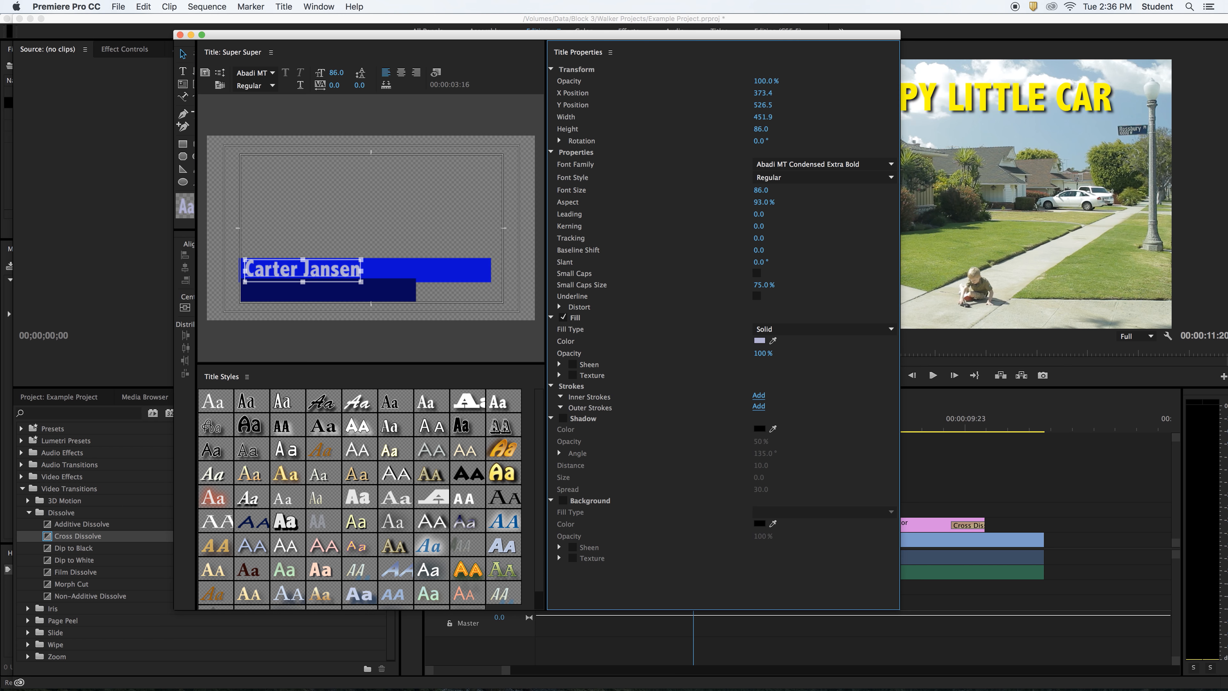
left_click(397, 295)
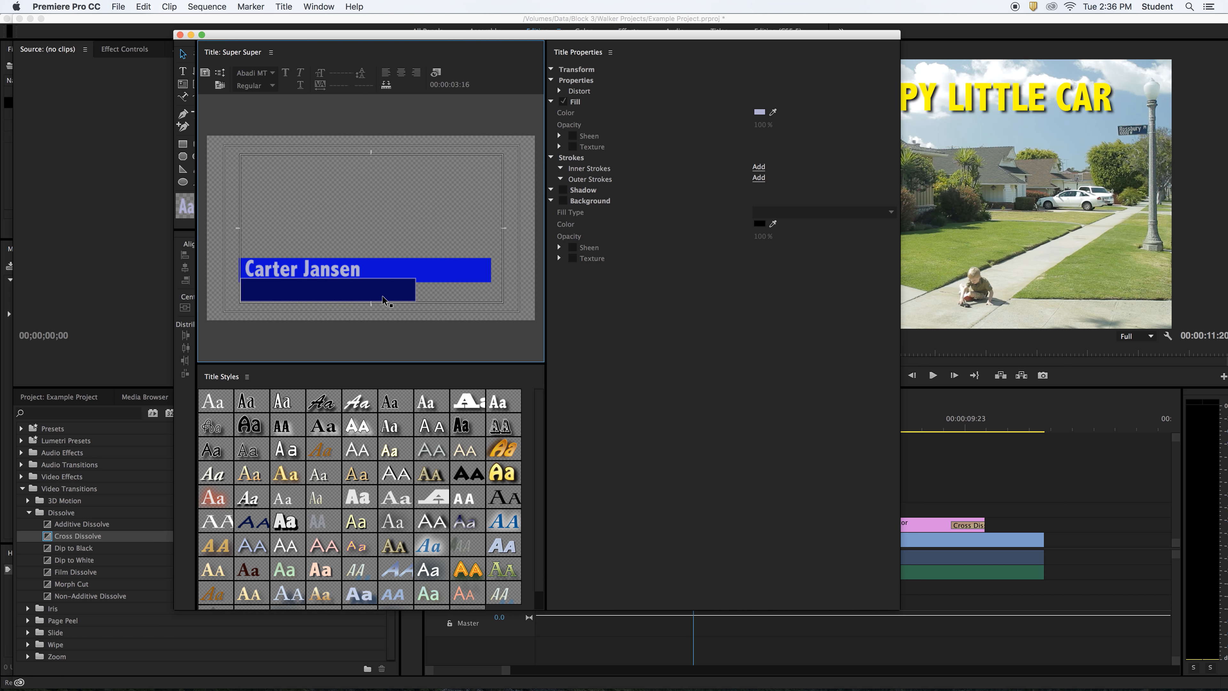
left_click(318, 274)
left_click_drag(318, 273, 319, 273)
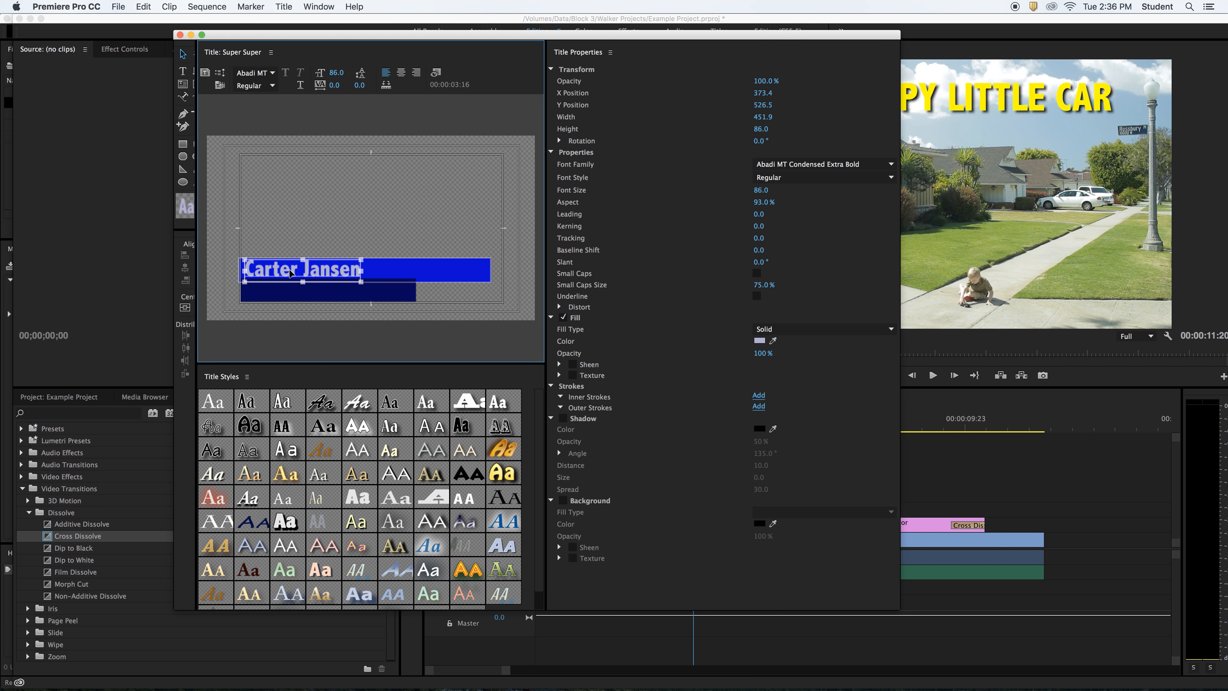
mouse_move(291, 274)
left_mouse_down()
mouse_move(309, 233)
mouse_move(290, 290)
left_mouse_up()
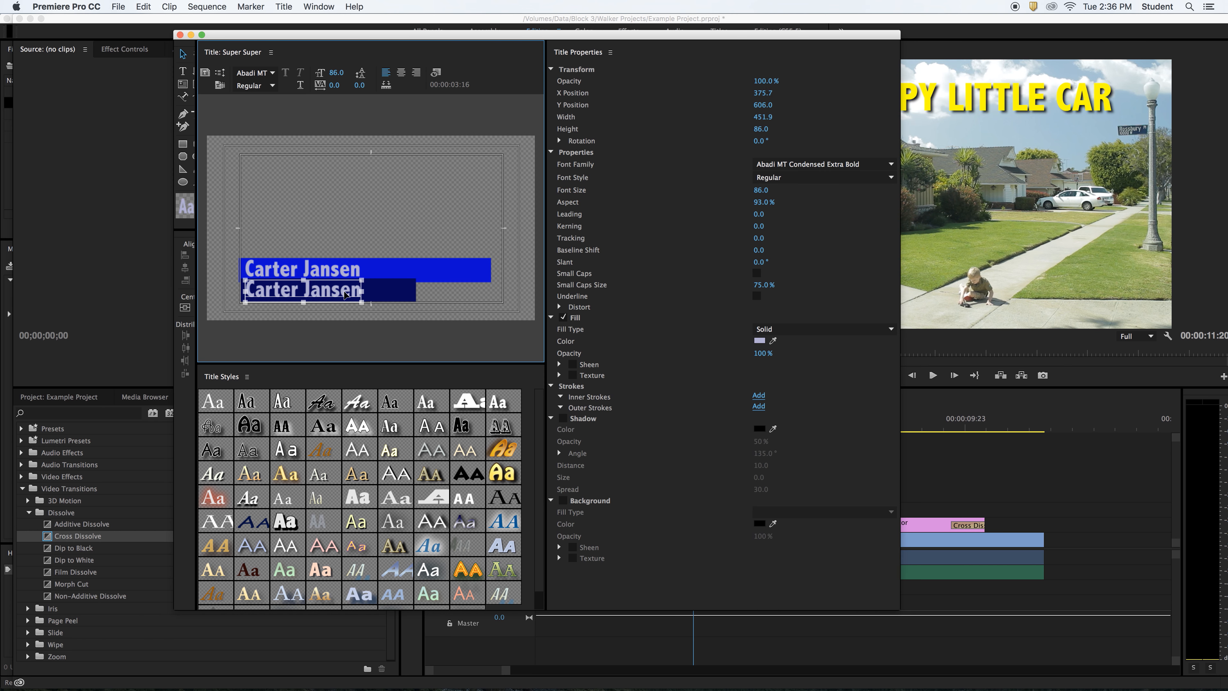
- Retype the lower copy as 'IWCC Student' and reduce its font size to 64
double_click(352, 291)
key("Delete")
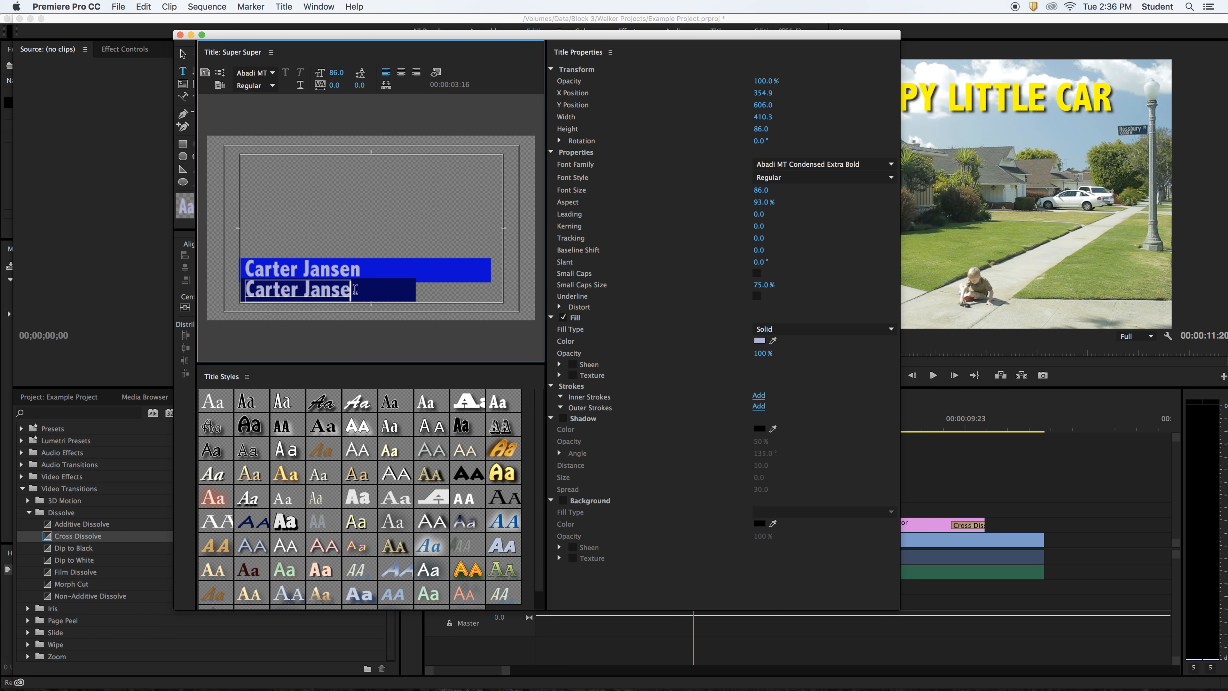
key("BackSpace")
key("BackSpace")
key("BackSpace")
key("BackSpace")
key("BackSpace")
key("BackSpace")
key("BackSpace")
key("BackSpace")
key("BackSpace")
key("BackSpace")
key("BackSpace")
key("BackSpace")
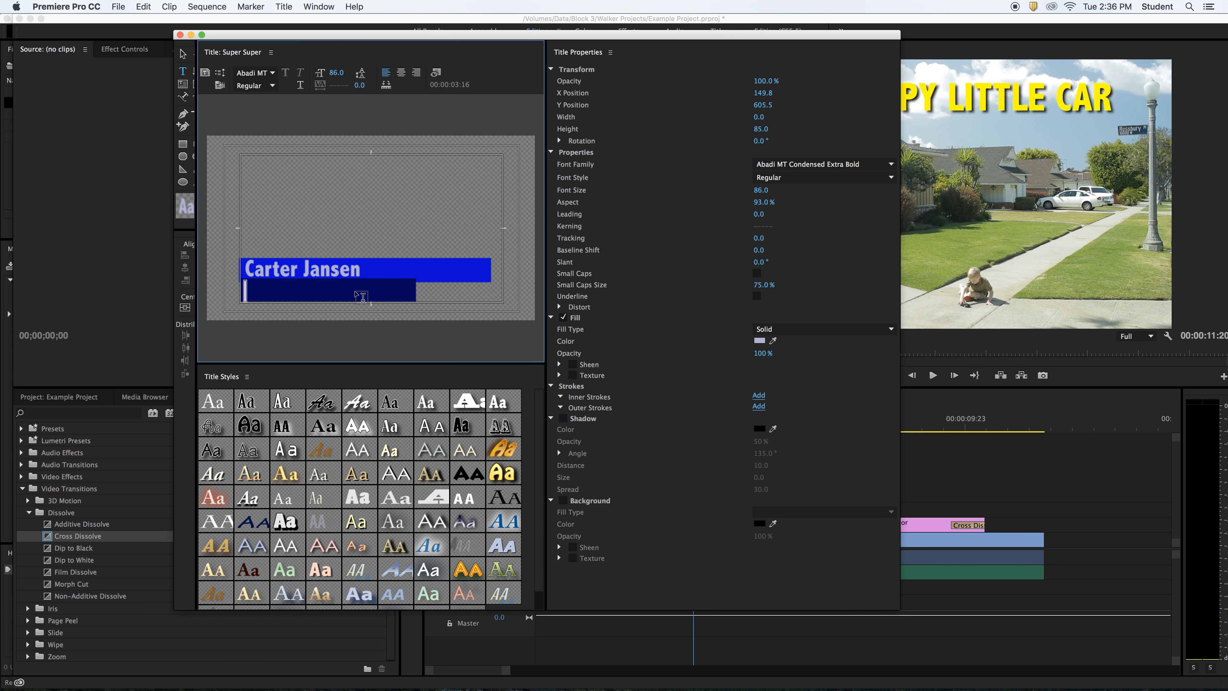
type("IWCC S")
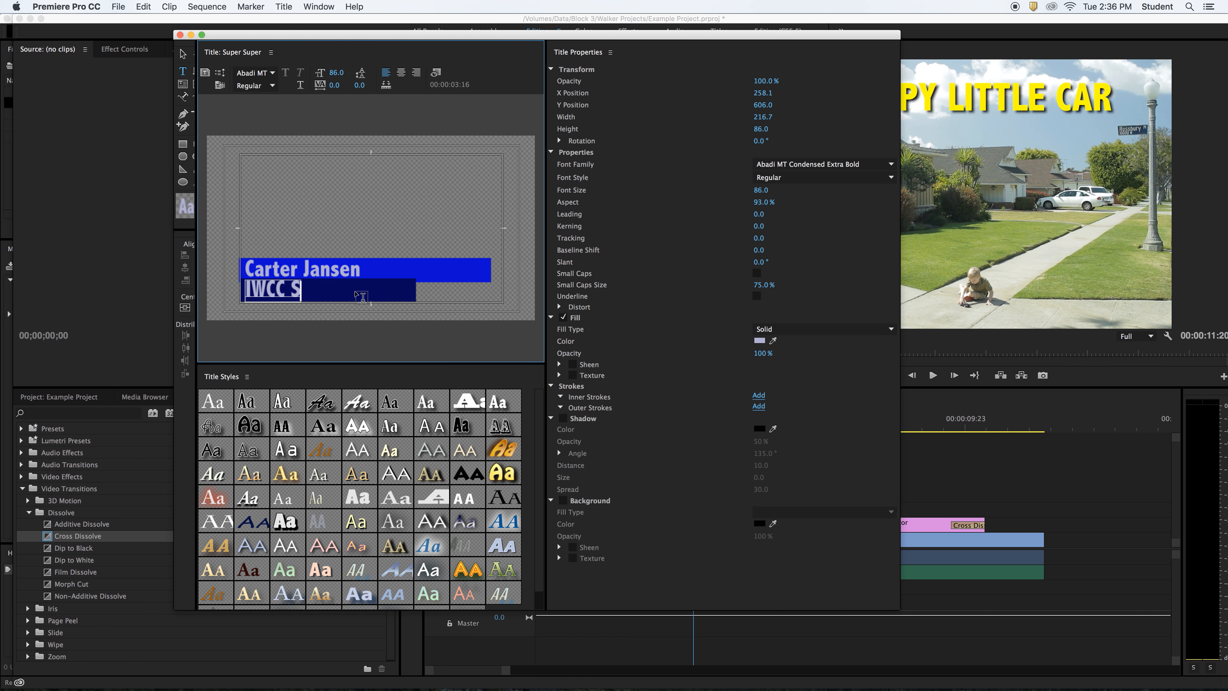
type("tudent")
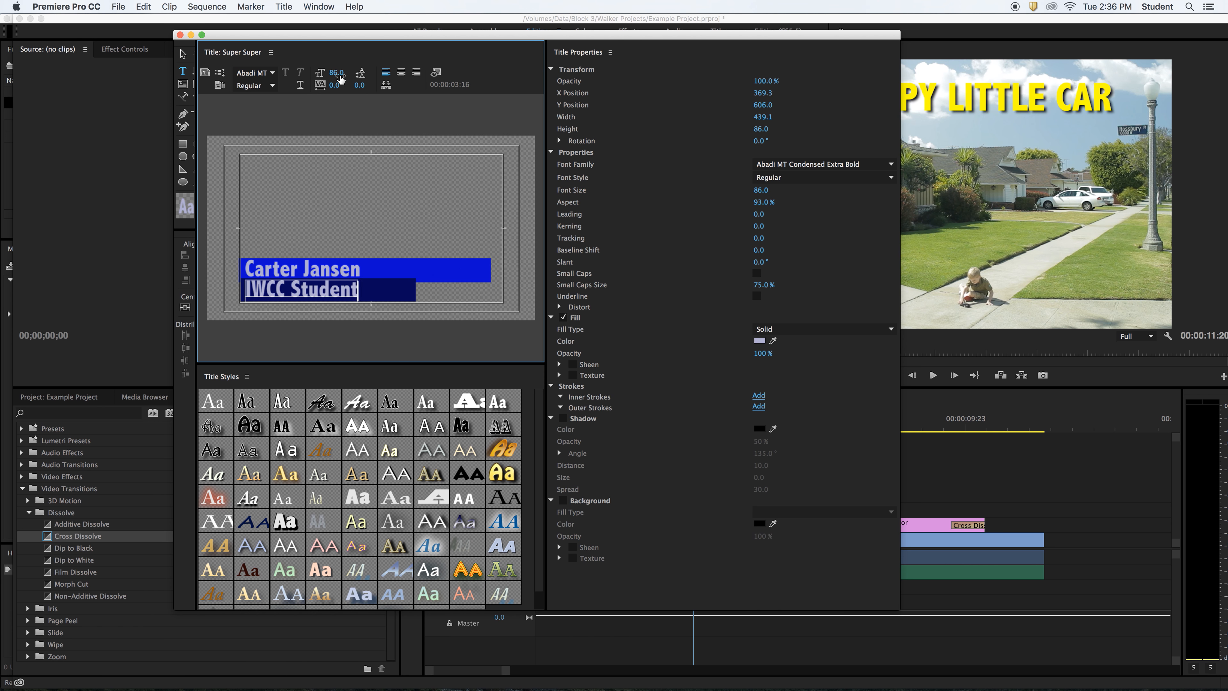
left_click_drag(341, 79, 323, 79)
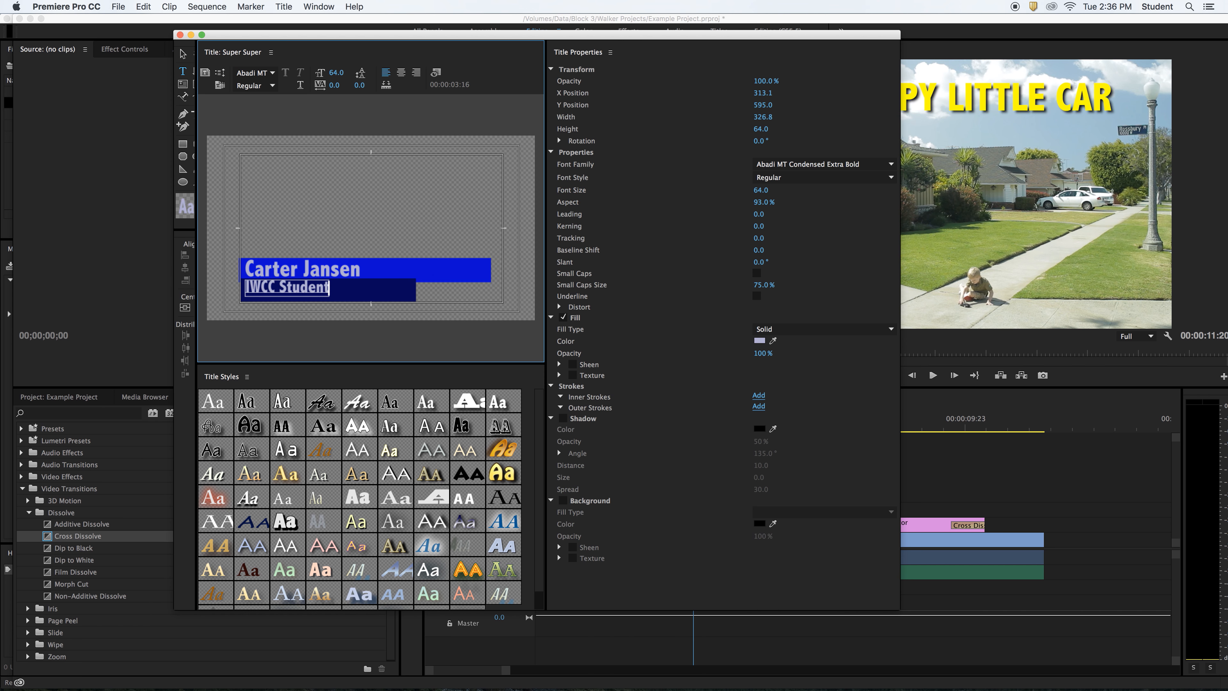
left_click(183, 54)
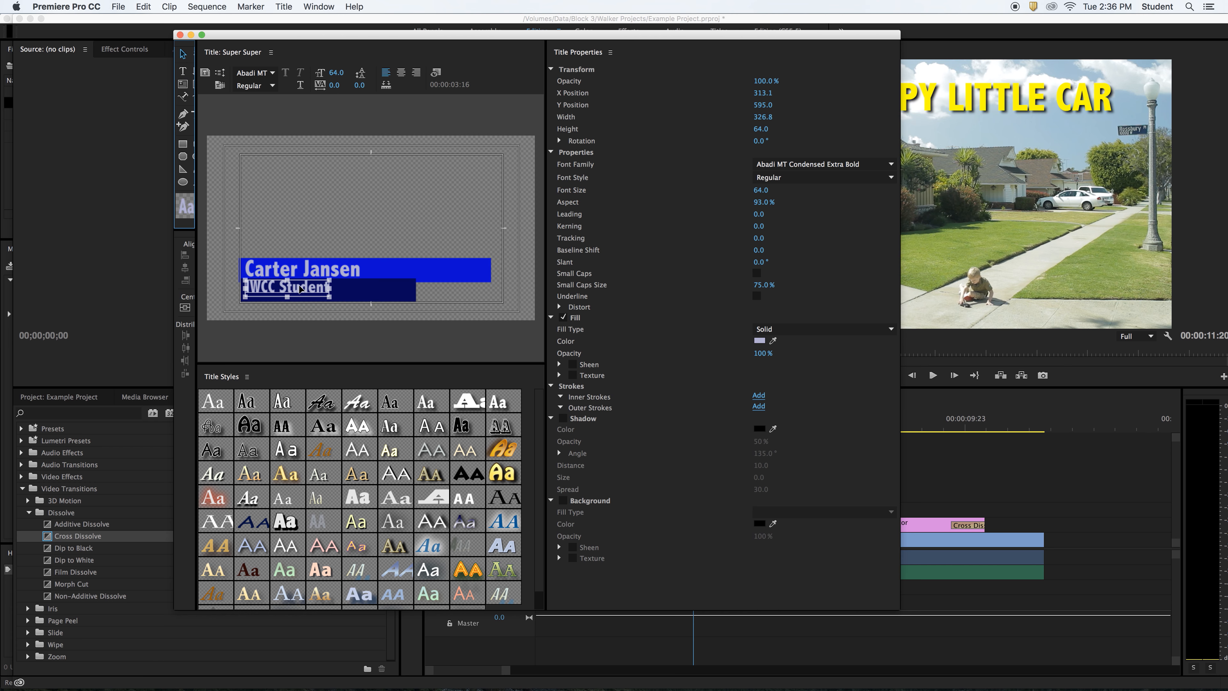
- Shorten the dark blue and bright blue bars to fit their text, then close the Titler
left_click(301, 295)
key("super+z")
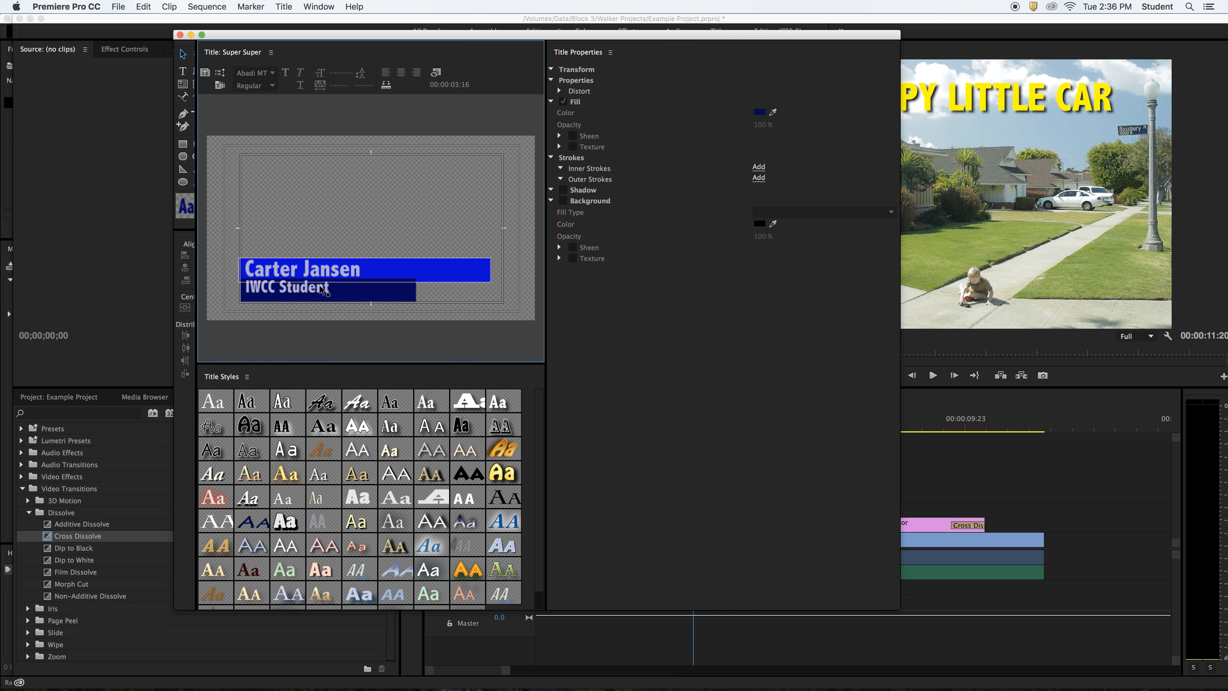
left_click(313, 294)
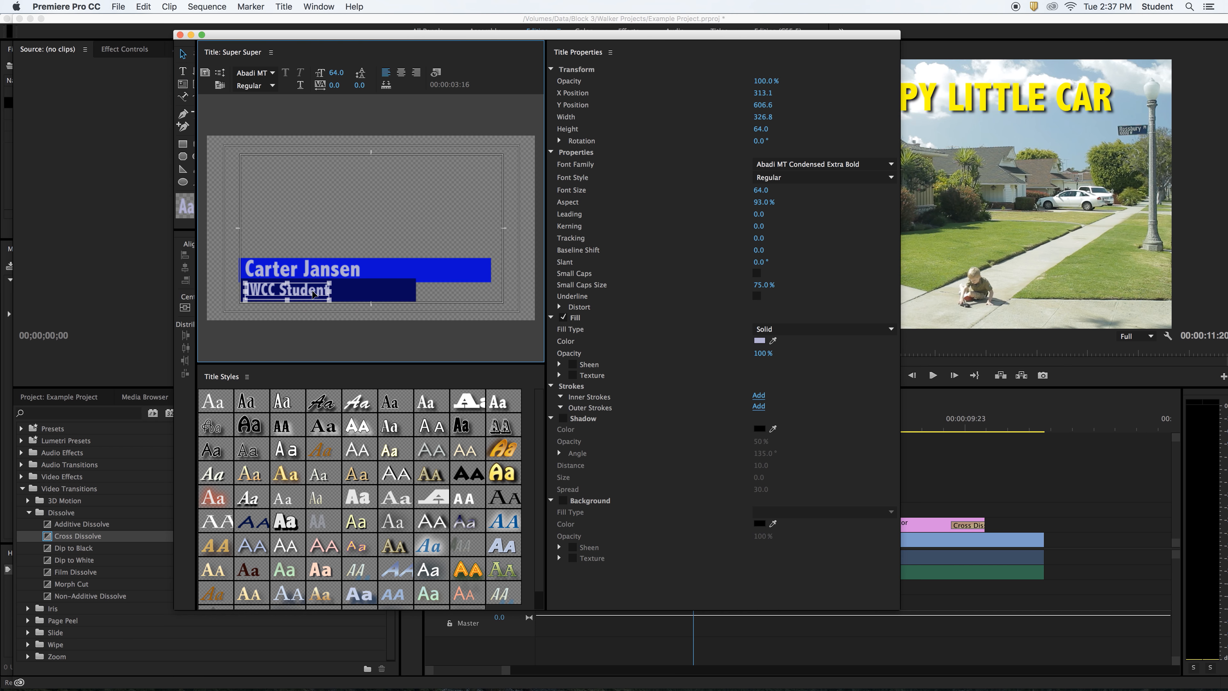
left_click(327, 229)
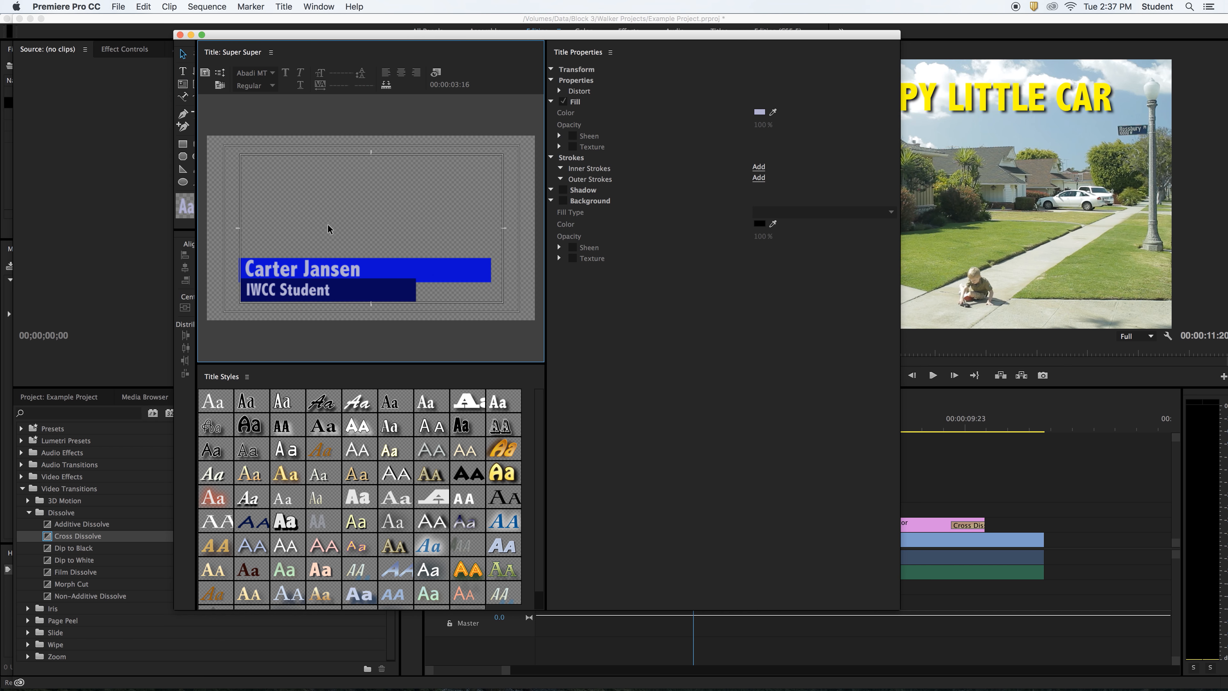
left_click(393, 294)
left_click_drag(418, 291, 339, 292)
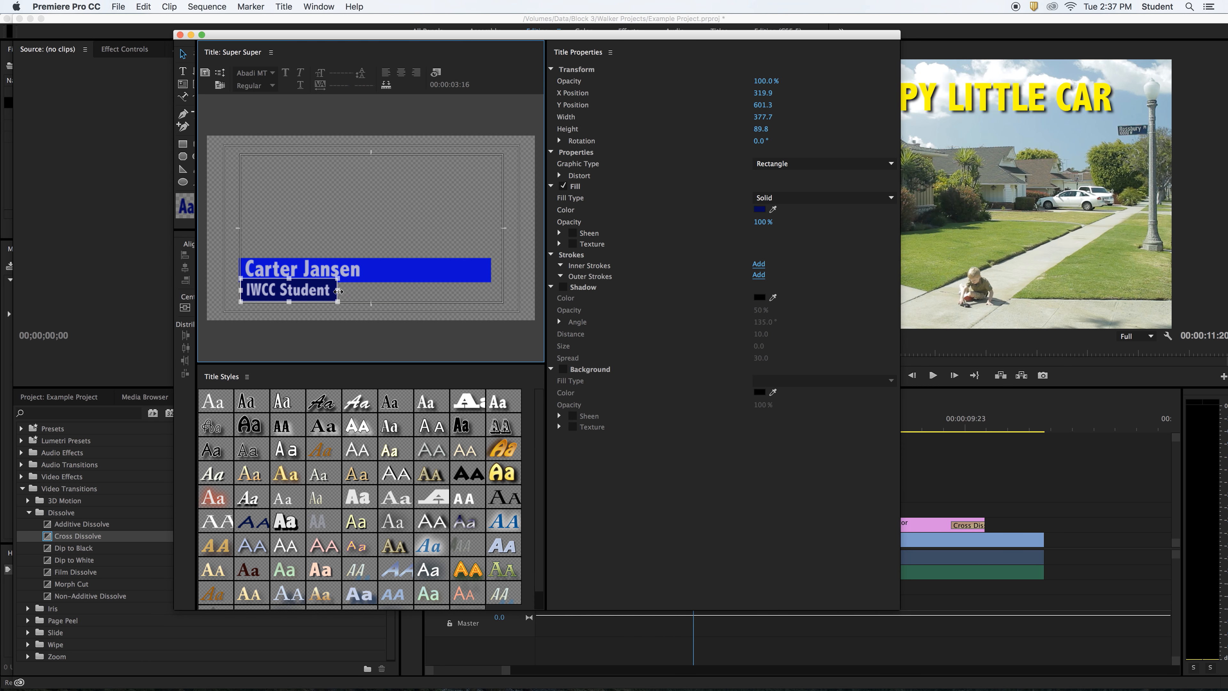
left_click(463, 278)
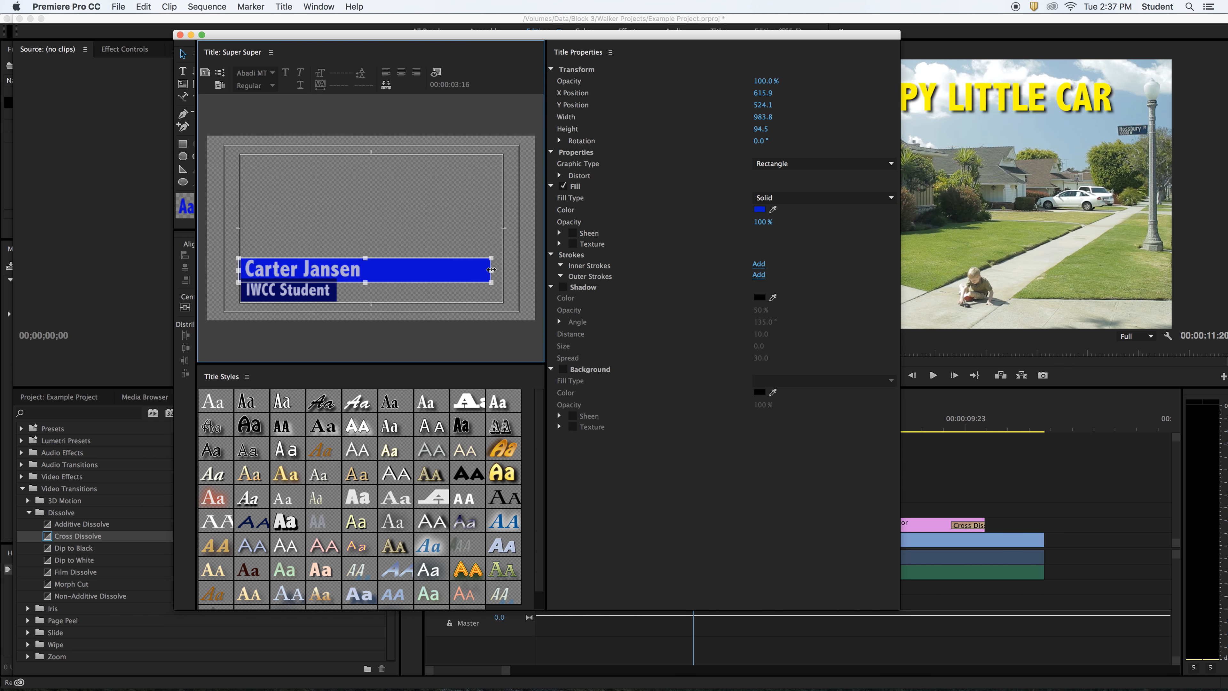
left_click_drag(491, 269, 367, 270)
left_click(331, 152)
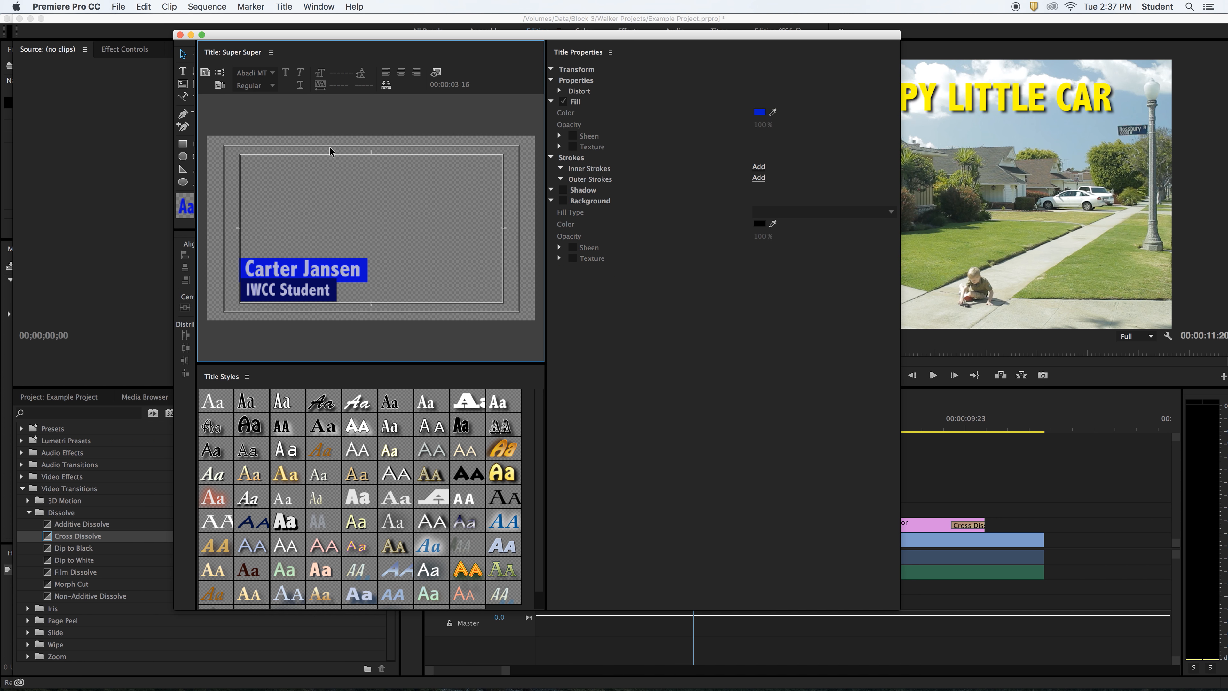
left_click(180, 35)
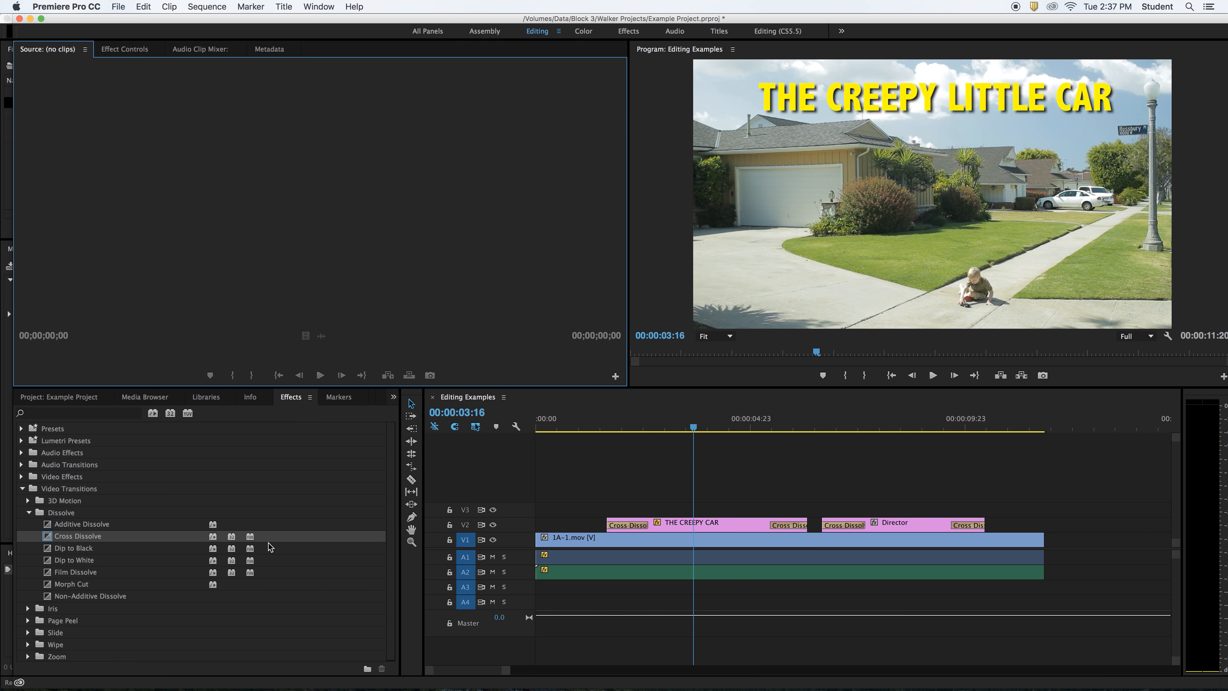
- Drag the Super Super title from the Project panel onto track V3
left_click(70, 396)
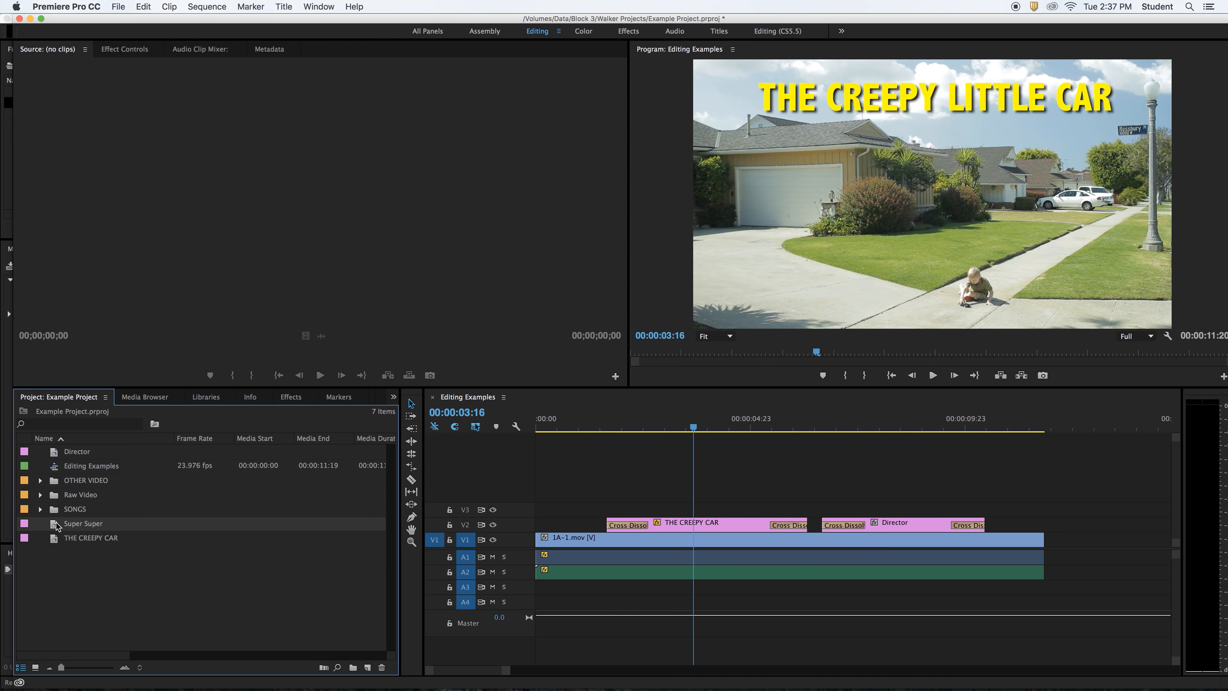
left_click_drag(57, 526, 612, 514)
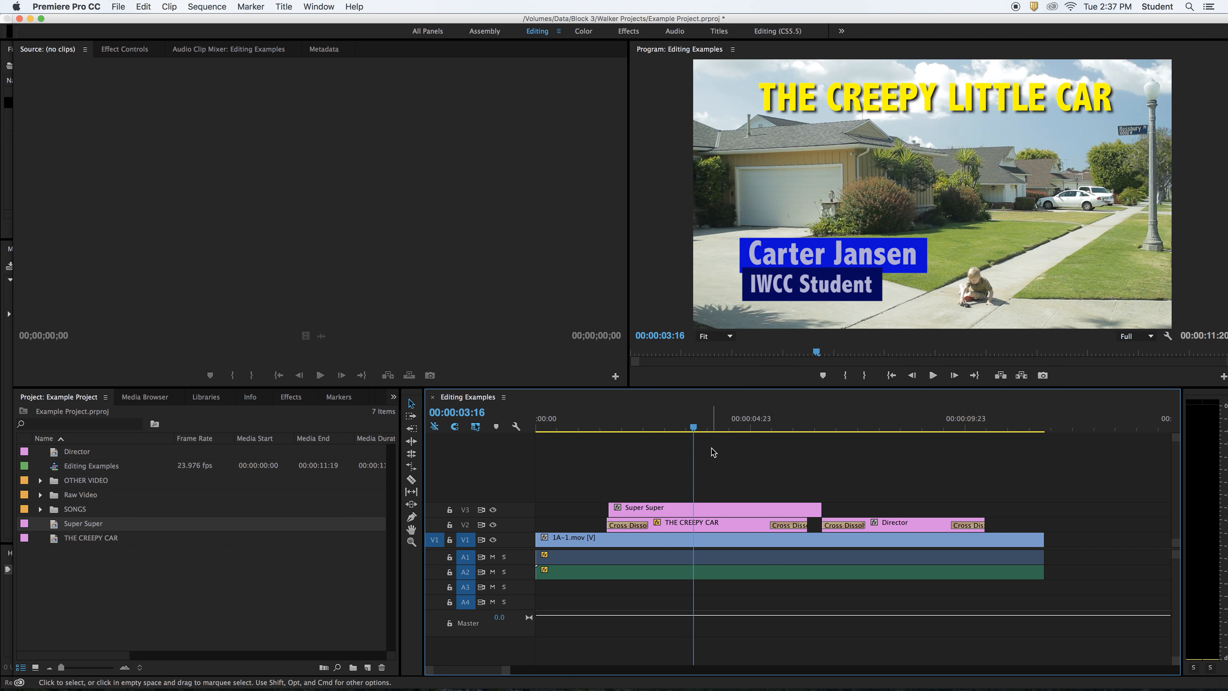
- Scale down the lower-third and position it in the frame's lower left
left_click(834, 275)
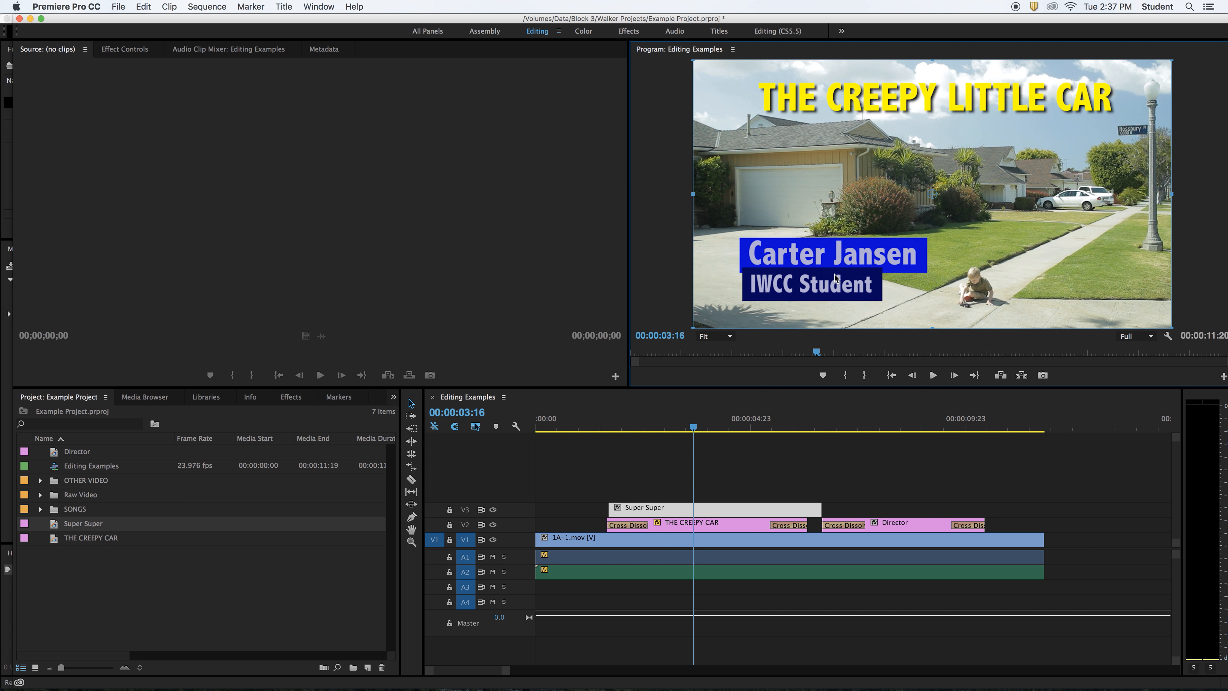
left_click_drag(834, 274, 820, 279)
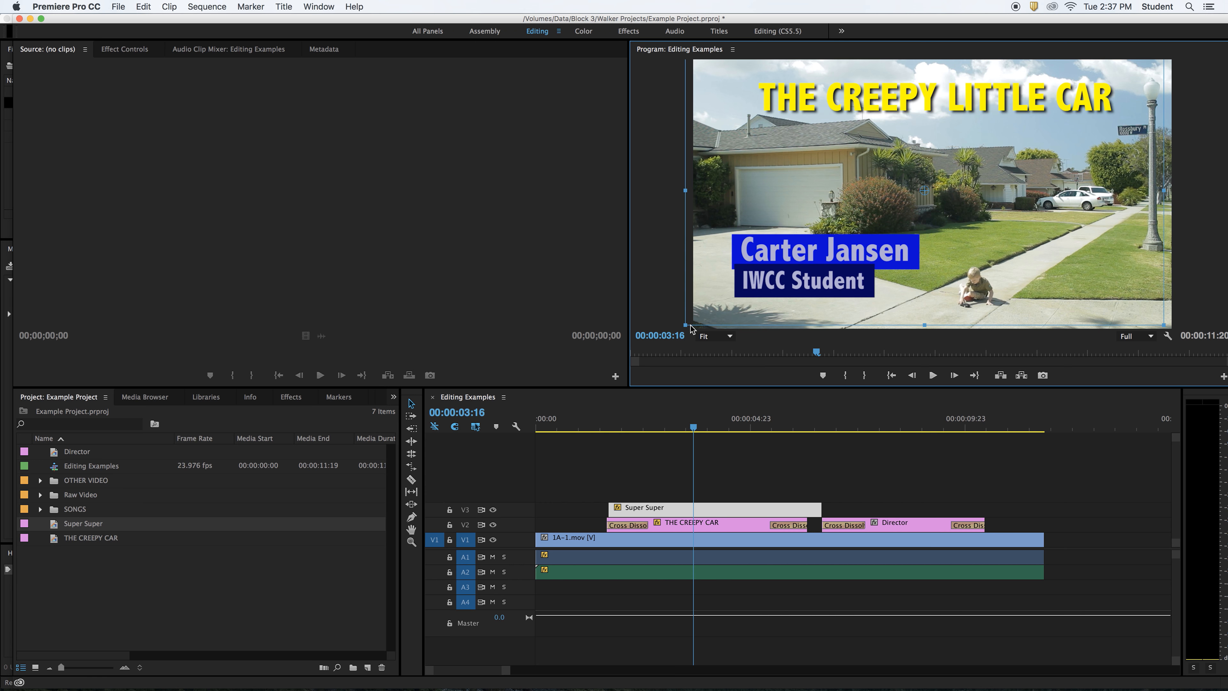
left_click_drag(690, 329, 718, 303)
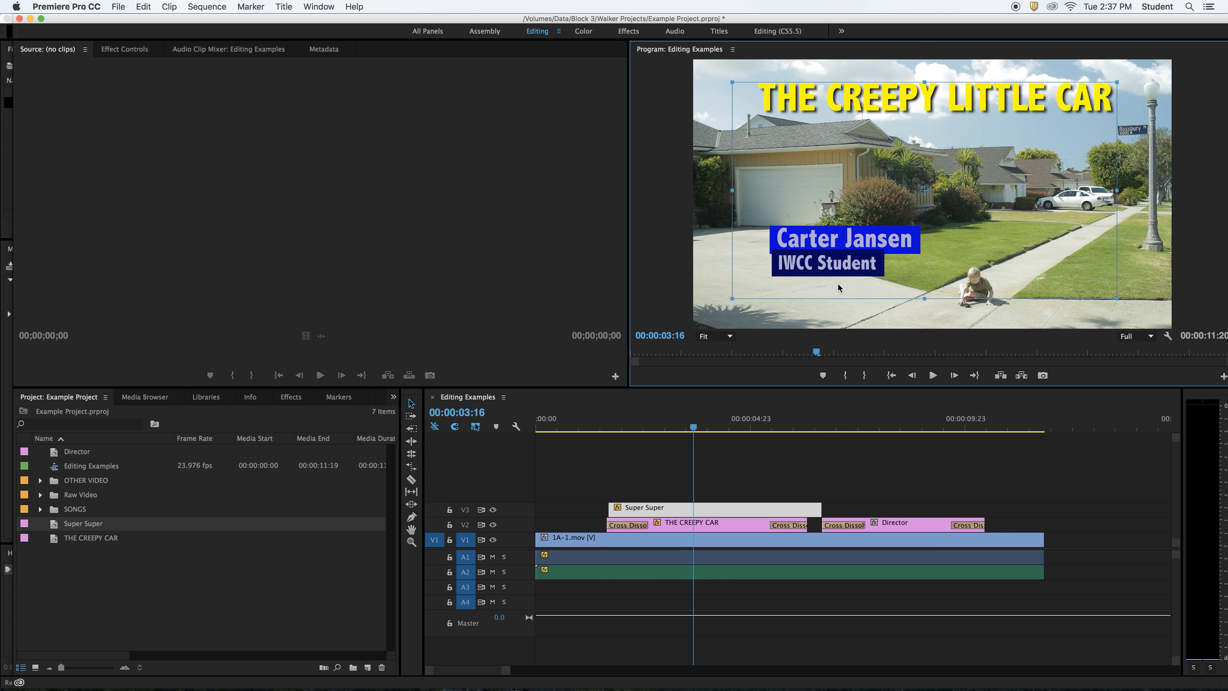
left_click_drag(838, 284, 807, 317)
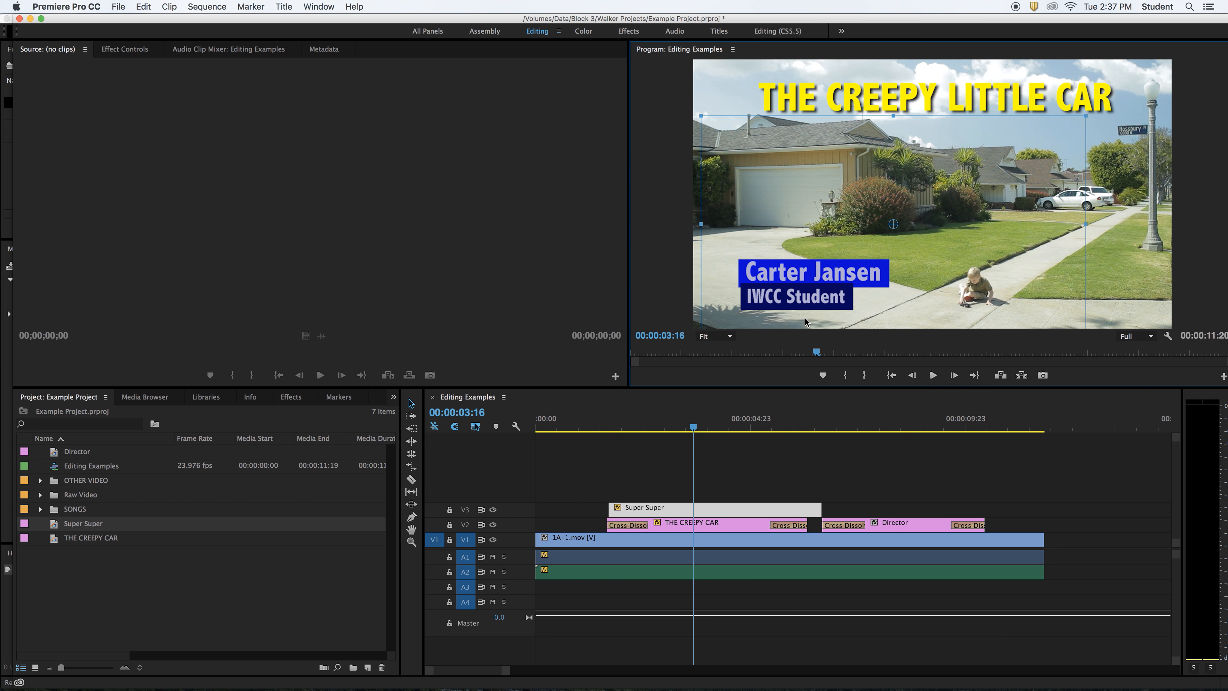
left_click_drag(805, 318, 804, 322)
left_click(849, 445)
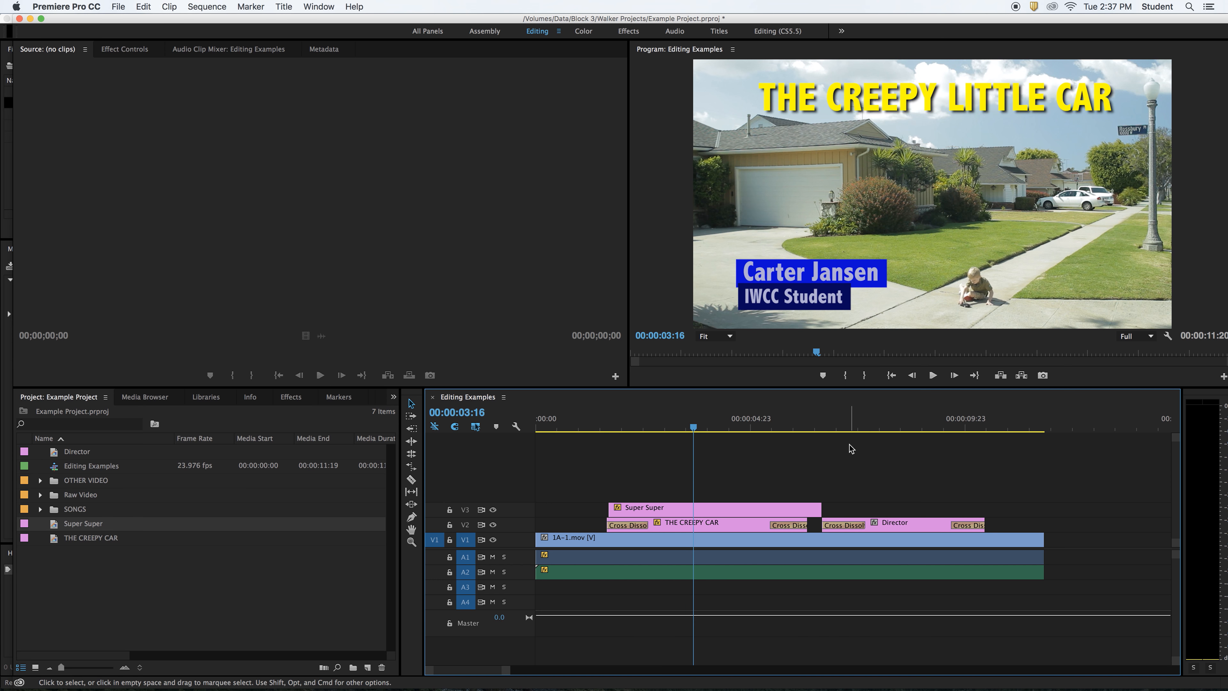
mouse_move(862, 689)
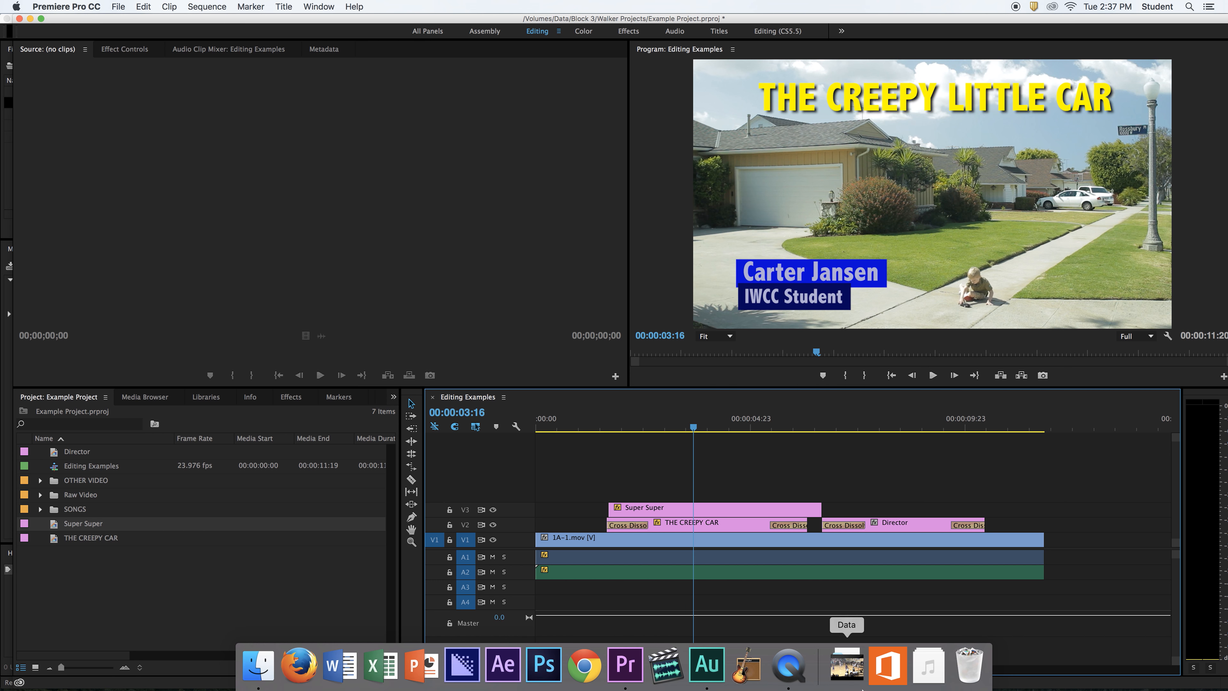
left_click(790, 668)
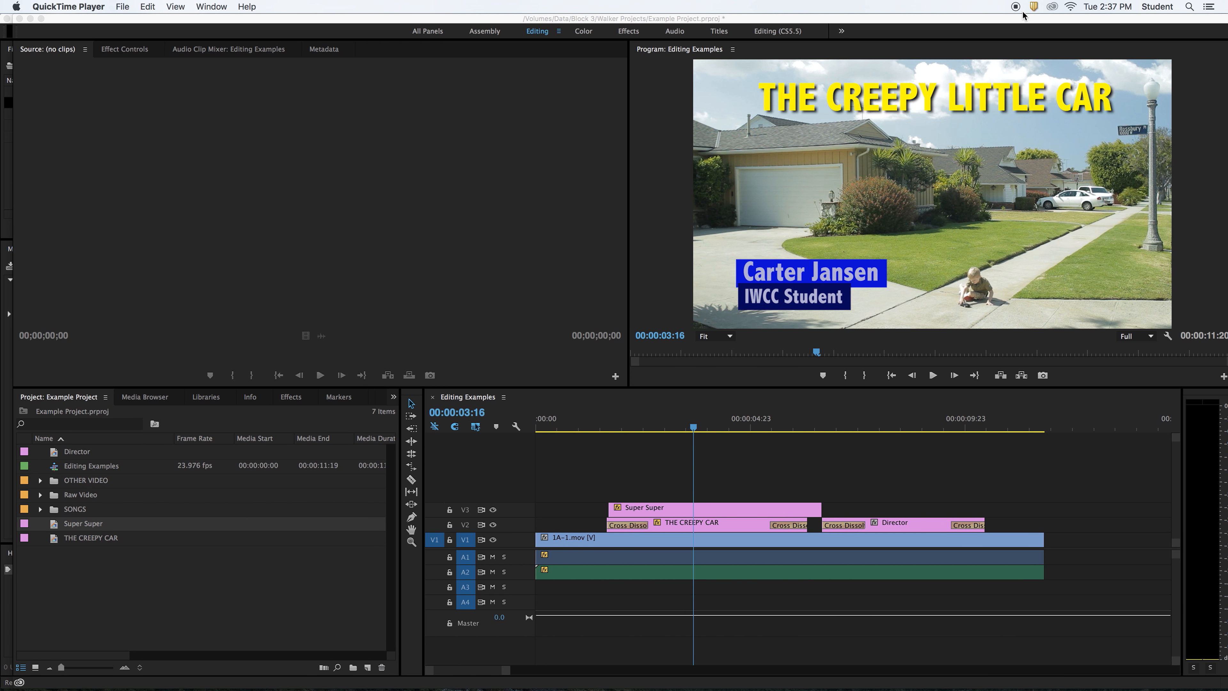
left_click(851, 449)
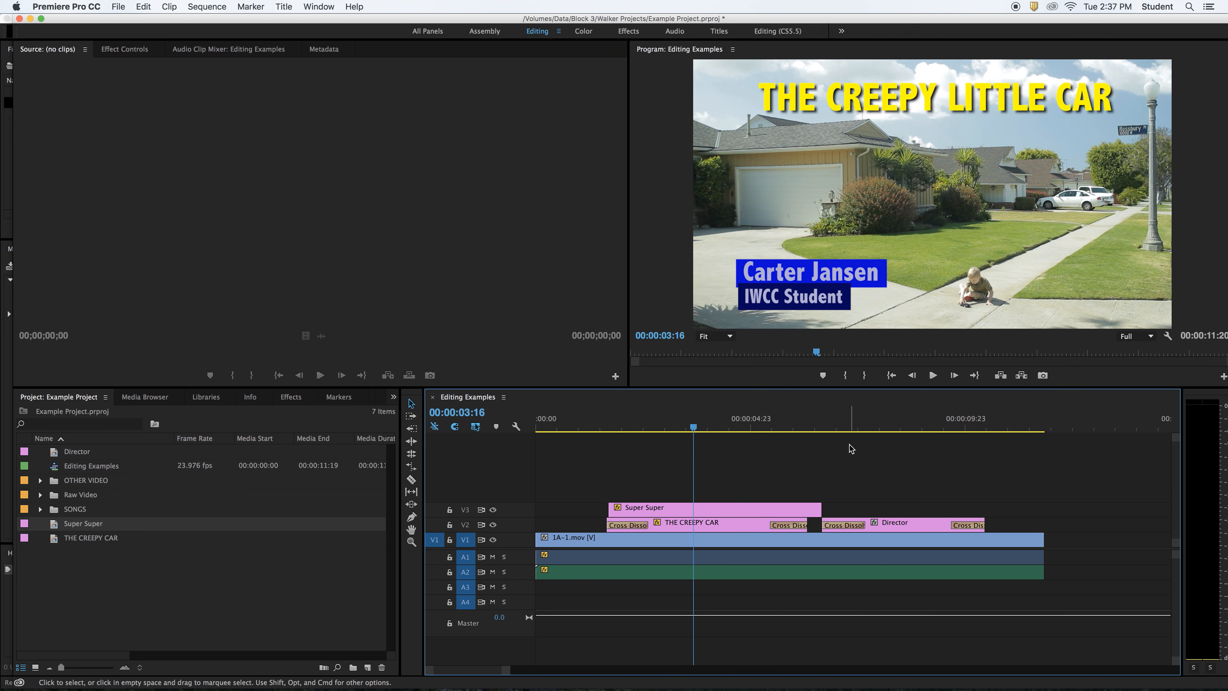